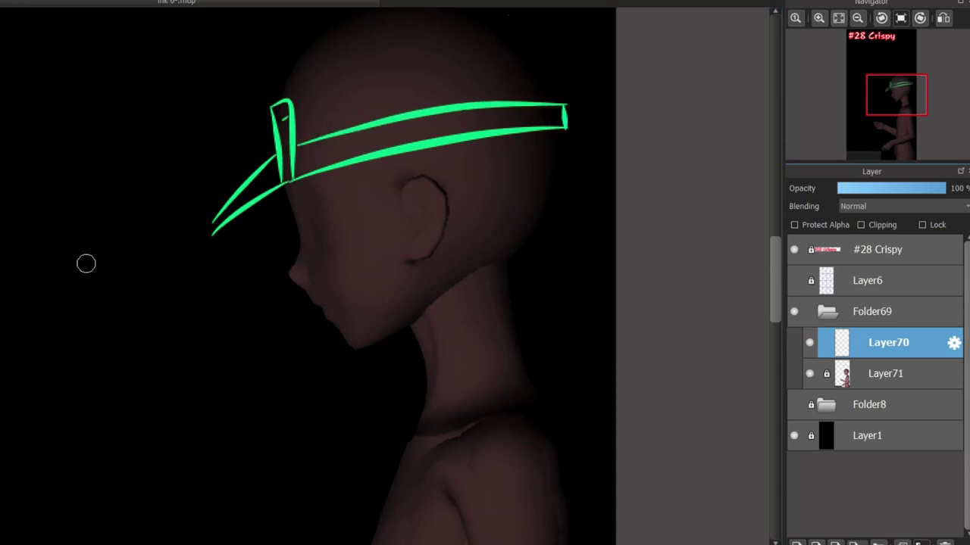
pyautogui.moveTo(775, 253); pyautogui.dragTo(774, 308)
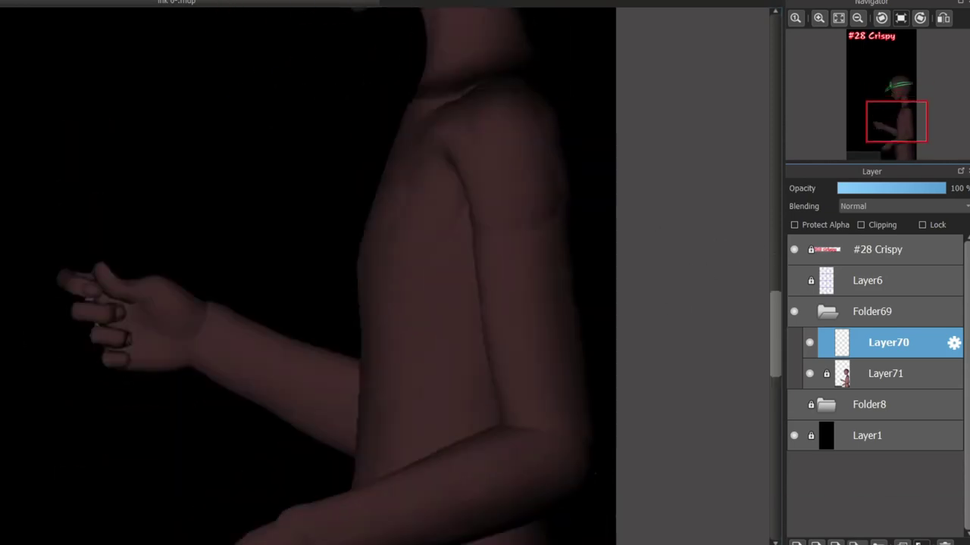
pyautogui.moveTo(60, 192)
pyautogui.mouseDown()
pyautogui.moveTo(130, 323)
pyautogui.moveTo(44, 195)
pyautogui.mouseUp()
pyautogui.hotkey('ctrl', 'z')
pyautogui.hotkey('ctrl', 'z')
pyautogui.moveTo(131, 354); pyautogui.dragTo(71, 198)
pyautogui.hotkey('ctrl', 'z')
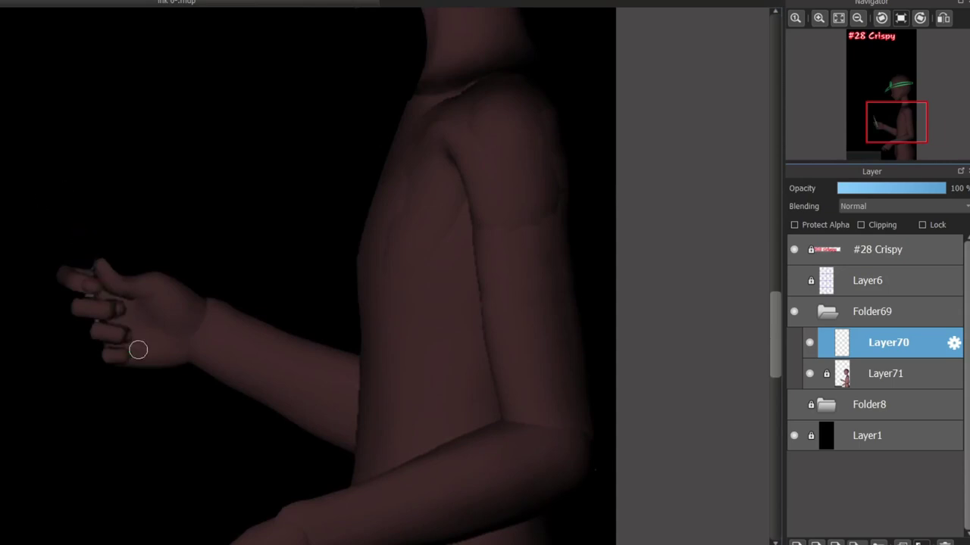
pyautogui.hotkey('ctrl', 'z')
pyautogui.moveTo(137, 354)
pyautogui.mouseDown()
pyautogui.moveTo(60, 214)
pyautogui.moveTo(116, 339)
pyautogui.mouseUp()
pyautogui.hotkey('ctrl', 'z')
pyautogui.moveTo(48, 206)
pyautogui.mouseDown()
pyautogui.moveTo(75, 264)
pyautogui.moveTo(122, 339)
pyautogui.mouseUp()
pyautogui.hotkey('ctrl', 'z')
pyautogui.moveTo(47, 199)
pyautogui.mouseDown()
pyautogui.moveTo(134, 337)
pyautogui.moveTo(336, 333)
pyautogui.mouseUp()
pyautogui.hotkey('ctrl', 'z')
pyautogui.moveTo(251, 168); pyautogui.dragTo(329, 328)
pyautogui.hotkey('ctrl', 'z')
pyautogui.moveTo(228, 143); pyautogui.dragTo(318, 339)
pyautogui.hotkey('ctrl', 'z')
pyautogui.moveTo(225, 114); pyautogui.dragTo(273, 238)
pyautogui.hotkey('ctrl', 'z')
# Draw a long diagonal stick held in the raised hand, running from the palm up past the fingertips
pyautogui.moveTo(341, 357); pyautogui.dragTo(236, 124)
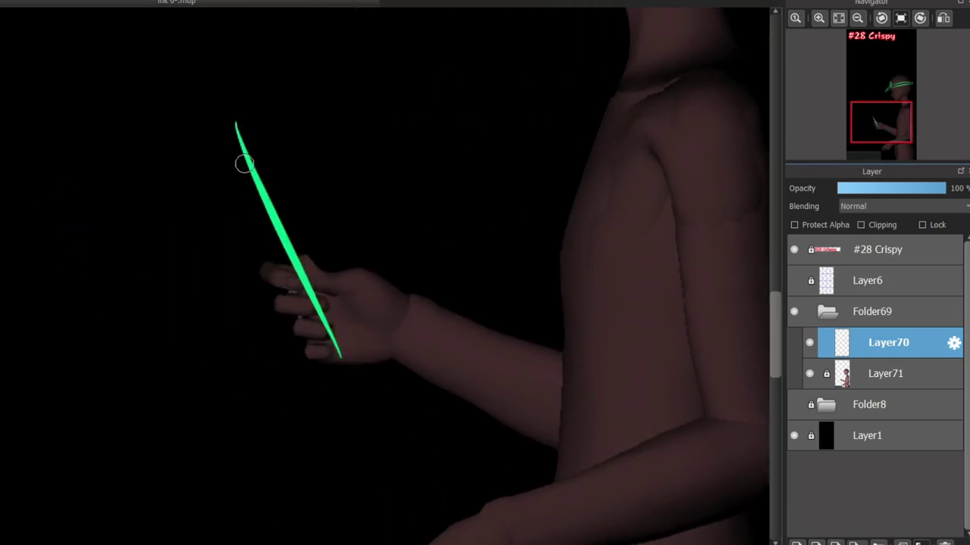
pyautogui.hotkey('ctrl', 'z')
pyautogui.moveTo(262, 156); pyautogui.dragTo(257, 181)
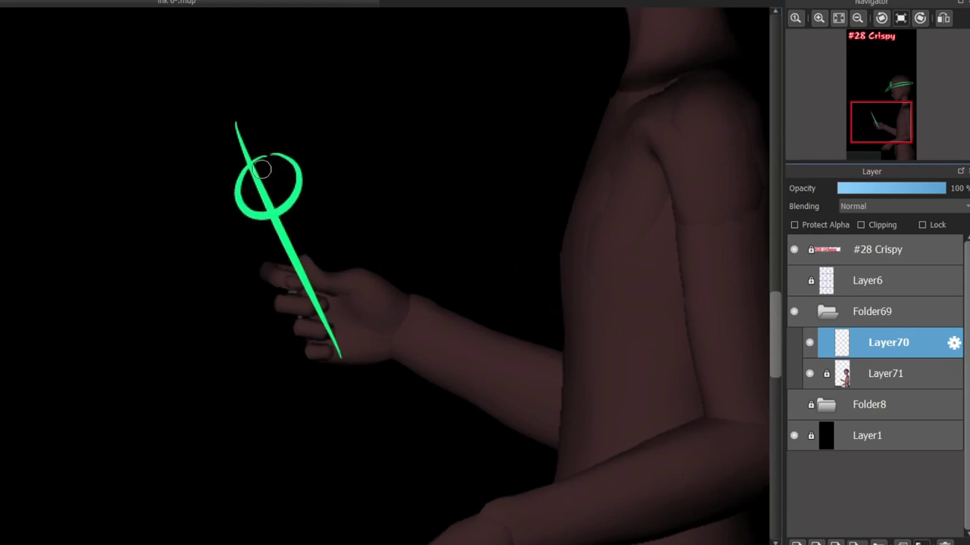
pyautogui.hotkey('ctrl', 'z')
# Sketch the grill's handle beside the lowered hand and the short vertical side of the grill beneath it
pyautogui.scroll(-5, 359, 262)
pyautogui.moveTo(353, 299)
pyautogui.mouseDown()
pyautogui.moveTo(224, 307)
pyautogui.moveTo(313, 297)
pyautogui.mouseUp()
pyautogui.hotkey('ctrl', 'z')
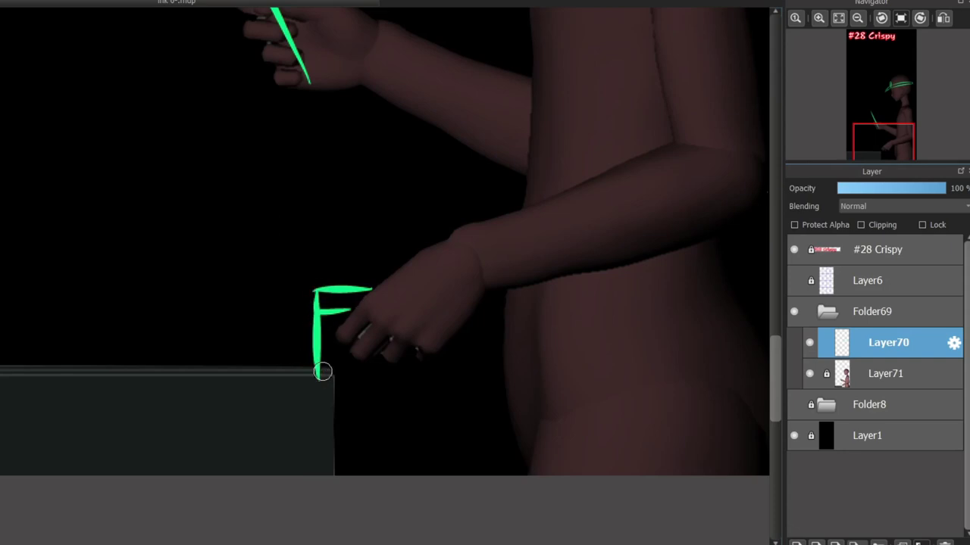
pyautogui.moveTo(350, 540); pyautogui.dragTo(303, 542)
# Draw the far vertical side of the grill and a straight top edge joining it to the handle side
pyautogui.moveTo(503, 291); pyautogui.dragTo(239, 330)
pyautogui.hotkey('ctrl', 'z')
pyautogui.moveTo(168, 297)
pyautogui.mouseDown()
pyautogui.moveTo(160, 373)
pyautogui.moveTo(471, 272)
pyautogui.mouseUp()
pyautogui.hotkey('ctrl', 'z')
pyautogui.moveTo(496, 284); pyautogui.dragTo(347, 278)
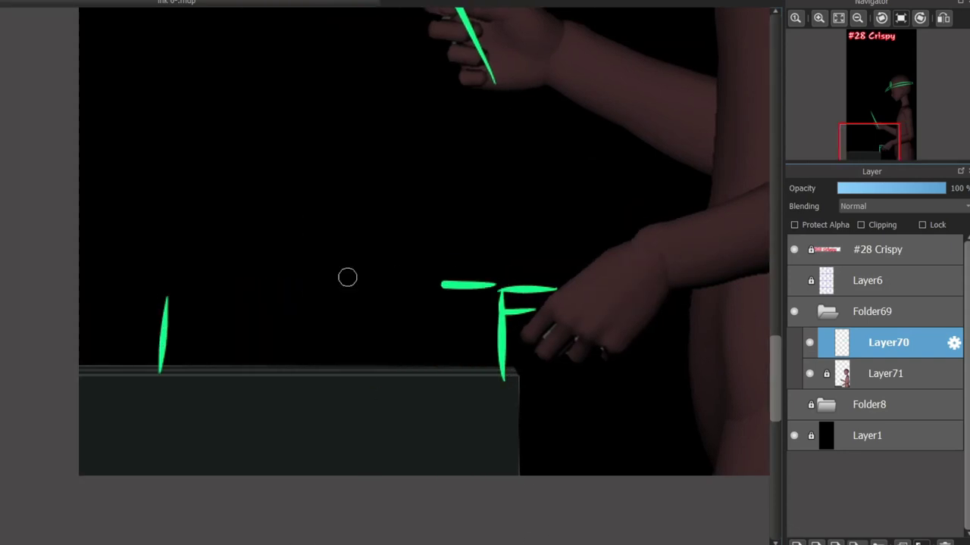
pyautogui.hotkey('ctrl', 'z')
pyautogui.keyDown('shift'); pyautogui.click(495, 288); pyautogui.keyUp('shift')
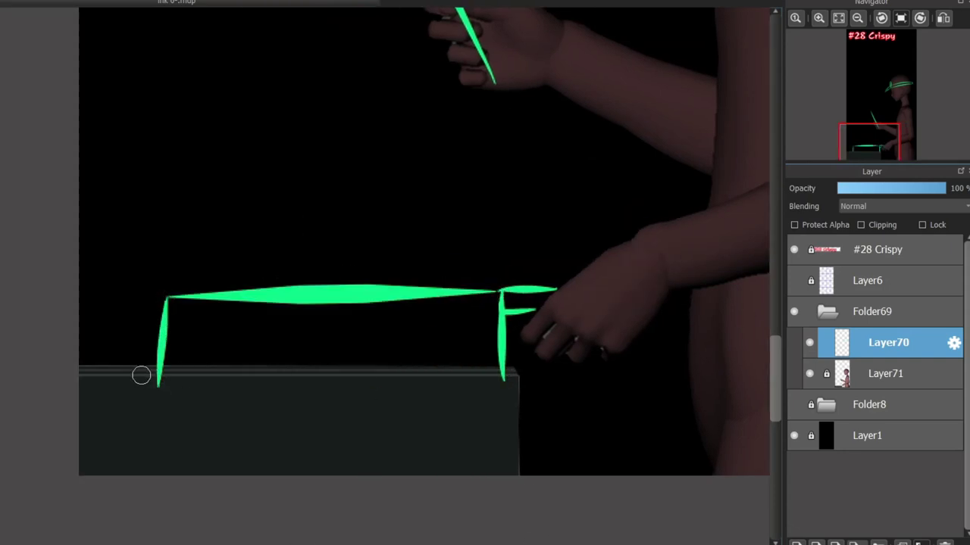
# Outline the stove's top and side under the grill, and add a taller block beside it at the canvas edge
pyautogui.moveTo(140, 377)
pyautogui.mouseDown()
pyautogui.moveTo(519, 383)
pyautogui.moveTo(521, 477)
pyautogui.mouseUp()
pyautogui.moveTo(143, 268); pyautogui.dragTo(142, 476)
pyautogui.hotkey('ctrl', 'z')
pyautogui.moveTo(144, 249); pyautogui.dragTo(143, 478)
pyautogui.moveTo(146, 250); pyautogui.dragTo(79, 249)
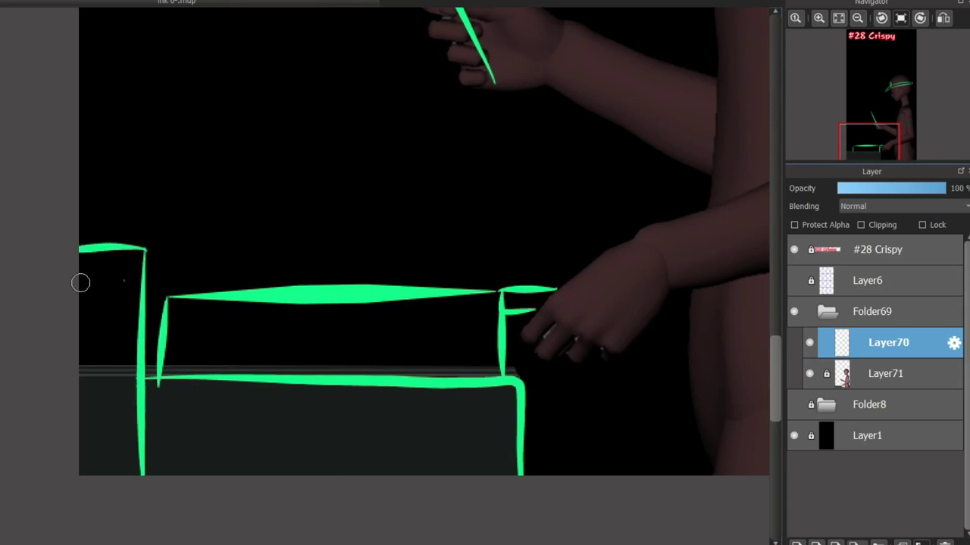
# Draw three wavy steam lines rising above the grill
pyautogui.moveTo(235, 287); pyautogui.dragTo(262, 127)
pyautogui.moveTo(294, 266); pyautogui.dragTo(308, 109)
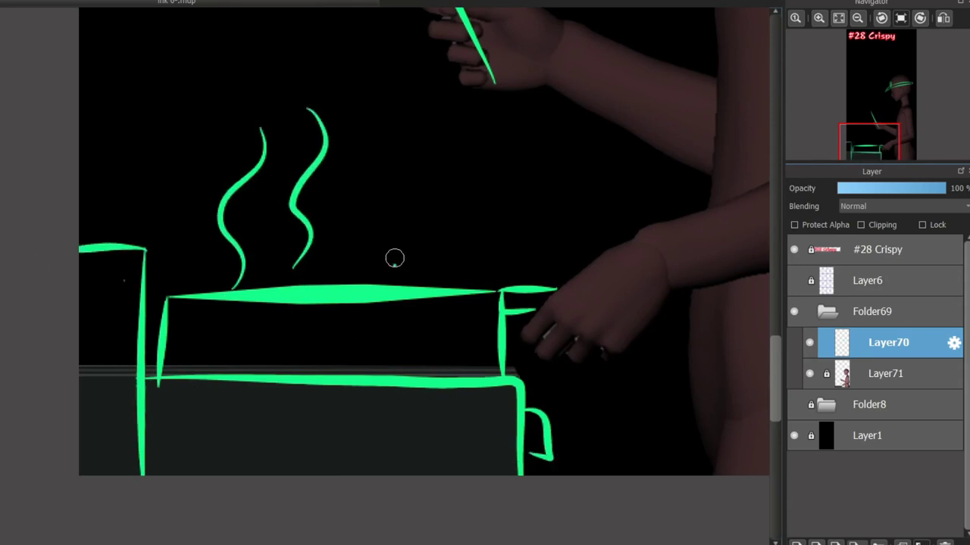
pyautogui.moveTo(394, 265); pyautogui.dragTo(411, 118)
# Fill the grill's front with a grid of vertical bars and two horizontal lines
pyautogui.click(201, 304)
pyautogui.moveTo(341, 304); pyautogui.dragTo(342, 362)
pyautogui.moveTo(399, 300); pyautogui.dragTo(399, 374)
pyautogui.moveTo(434, 298); pyautogui.dragTo(434, 377)
pyautogui.moveTo(174, 311); pyautogui.dragTo(472, 309)
pyautogui.moveTo(180, 342); pyautogui.dragTo(462, 331)
# Sketch the short sleeve on the near arm with a curved hem above the elbow and two long side edges
pyautogui.moveTo(616, 224); pyautogui.dragTo(305, 458)
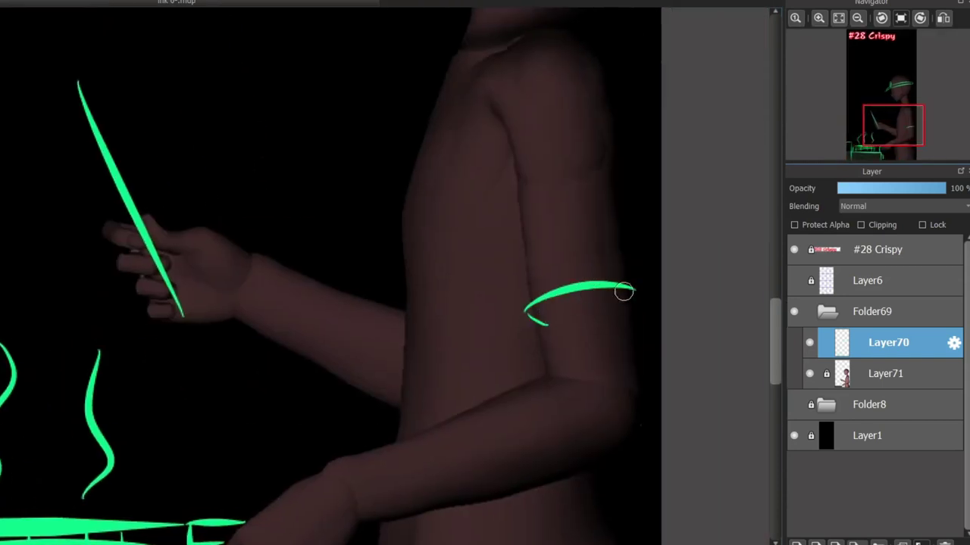
pyautogui.moveTo(522, 312); pyautogui.dragTo(517, 140)
pyautogui.moveTo(606, 42); pyautogui.dragTo(644, 303)
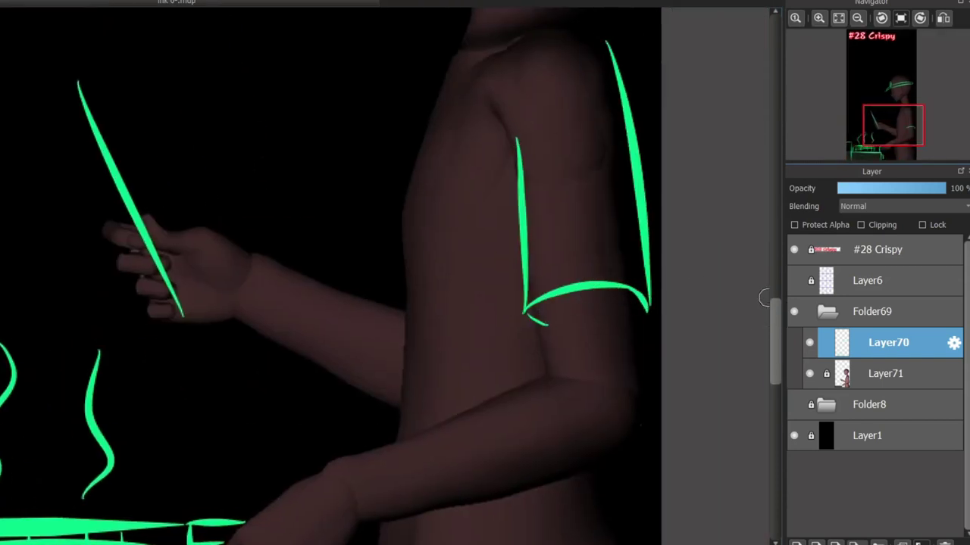
# Sketch the rounded belly of a bird around the upper end of the stick
pyautogui.scroll(1, 47, 81)
pyautogui.moveTo(113, 278); pyautogui.dragTo(330, 277)
pyautogui.moveTo(417, 196)
pyautogui.mouseDown()
pyautogui.moveTo(288, 201)
pyautogui.moveTo(229, 125)
pyautogui.mouseUp()
pyautogui.moveTo(364, 149); pyautogui.dragTo(277, 301)
pyautogui.hotkey('ctrl', 'z')
pyautogui.moveTo(352, 295)
pyautogui.mouseDown()
pyautogui.moveTo(170, 292)
pyautogui.moveTo(354, 291)
pyautogui.moveTo(428, 202)
pyautogui.mouseUp()
pyautogui.hotkey('ctrl', 'z')
pyautogui.moveTo(210, 226); pyautogui.dragTo(342, 147)
pyautogui.hotkey('ctrl', 'z')
pyautogui.hotkey('ctrl', 'z')
# Draw the bird's pointed wing feathers and its tail
pyautogui.moveTo(201, 215)
pyautogui.mouseDown()
pyautogui.moveTo(293, 259)
pyautogui.moveTo(322, 135)
pyautogui.moveTo(227, 280)
pyautogui.mouseUp()
pyautogui.moveTo(304, 192); pyautogui.dragTo(356, 163)
pyautogui.moveTo(351, 172); pyautogui.dragTo(238, 287)
pyautogui.moveTo(322, 244)
pyautogui.mouseDown()
pyautogui.moveTo(396, 226)
pyautogui.moveTo(352, 299)
pyautogui.mouseUp()
# Draw the bird's chest and head with an open beak and small crest bumps
pyautogui.moveTo(108, 176); pyautogui.dragTo(102, 231)
pyautogui.moveTo(103, 235); pyautogui.dragTo(151, 318)
pyautogui.moveTo(102, 163); pyautogui.dragTo(215, 208)
pyautogui.moveTo(136, 155); pyautogui.dragTo(157, 149)
pyautogui.moveTo(181, 153); pyautogui.dragTo(206, 167)
# Add curved feather marks and an eye mark to the bird, and draw two wavy steam lines above it
pyautogui.moveTo(120, 253); pyautogui.dragTo(114, 281)
pyautogui.moveTo(121, 281); pyautogui.dragTo(148, 287)
pyautogui.moveTo(155, 292); pyautogui.dragTo(266, 324)
pyautogui.moveTo(155, 195); pyautogui.dragTo(163, 214)
pyautogui.moveTo(348, 262); pyautogui.dragTo(367, 274)
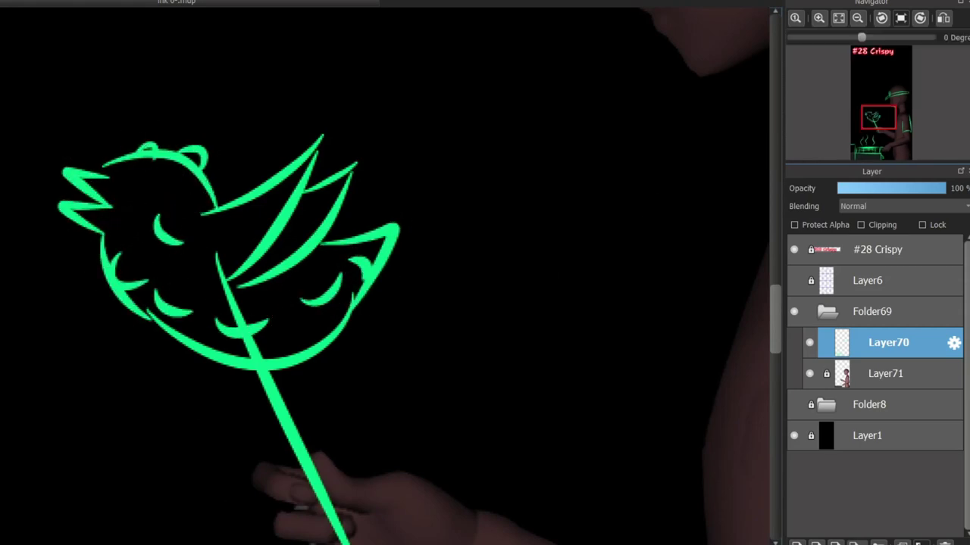
pyautogui.moveTo(163, 121); pyautogui.dragTo(176, 58)
pyautogui.moveTo(244, 140)
pyautogui.mouseDown()
pyautogui.moveTo(236, 65)
pyautogui.moveTo(256, 50)
pyautogui.mouseUp()
# Draw a curved mouth with a small tongue and a drool line on the figure's face
pyautogui.moveTo(522, 143); pyautogui.dragTo(253, 402)
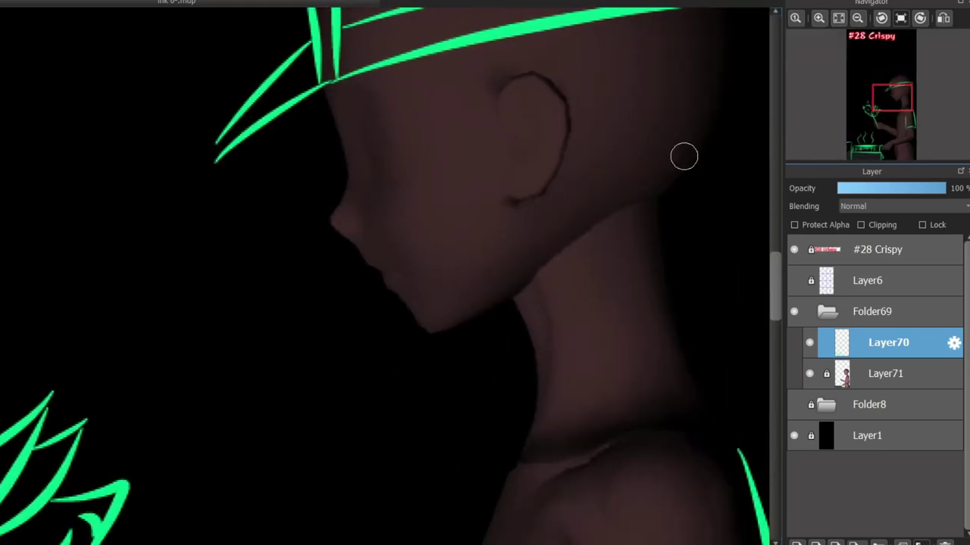
pyautogui.click(893, 140)
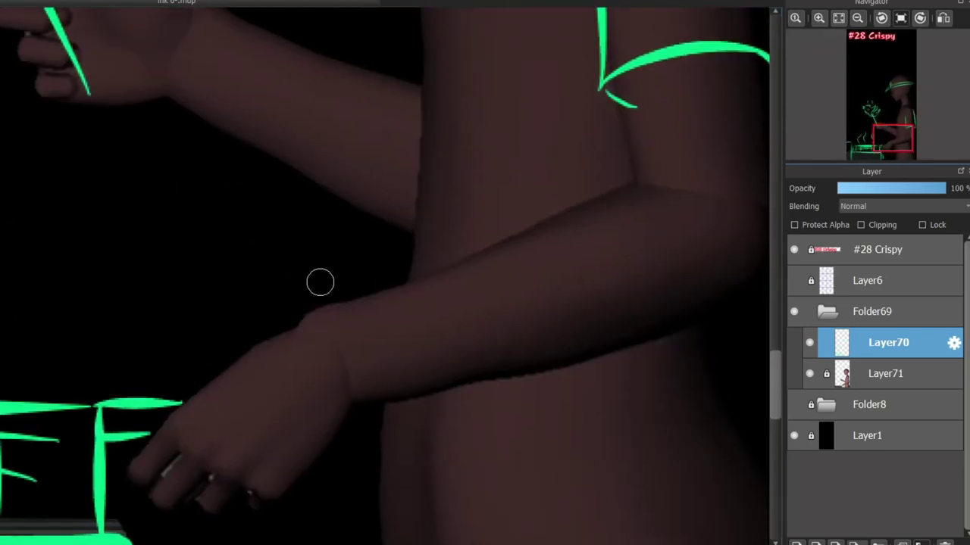
pyautogui.scroll(-2, 321, 265)
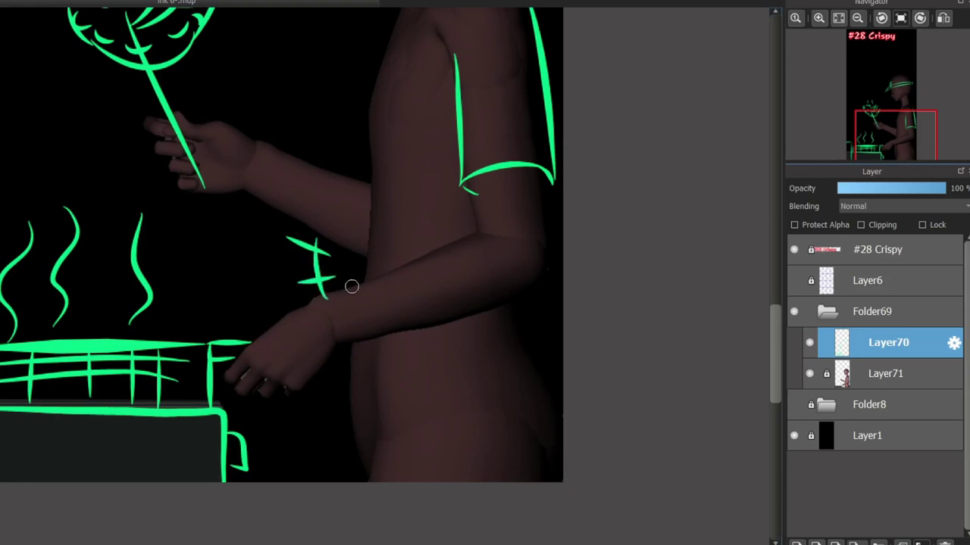
pyautogui.moveTo(775, 322); pyautogui.dragTo(775, 256)
pyautogui.scroll(3, 418, 231)
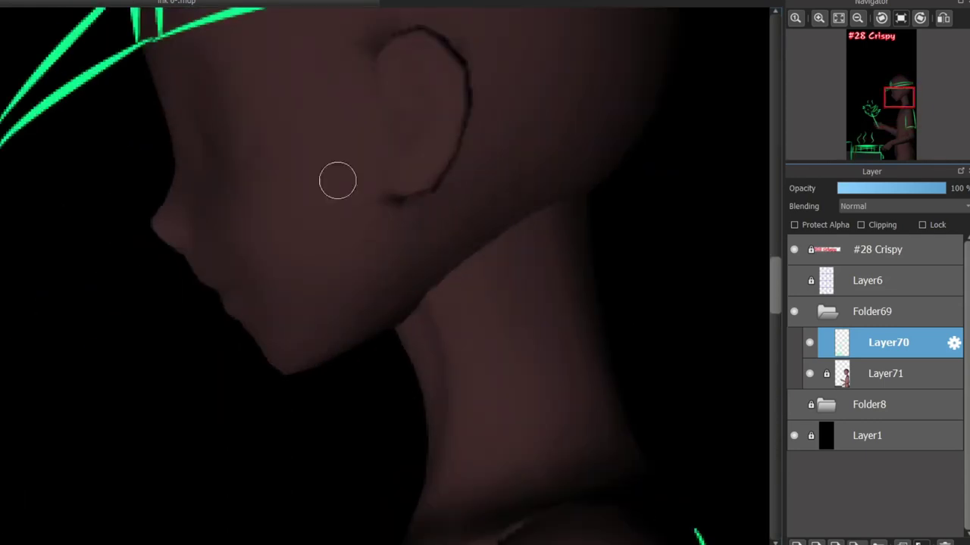
pyautogui.moveTo(231, 304)
pyautogui.mouseDown()
pyautogui.moveTo(302, 254)
pyautogui.moveTo(307, 275)
pyautogui.mouseUp()
pyautogui.hotkey('ctrl', 'z')
pyautogui.moveTo(285, 308); pyautogui.dragTo(310, 311)
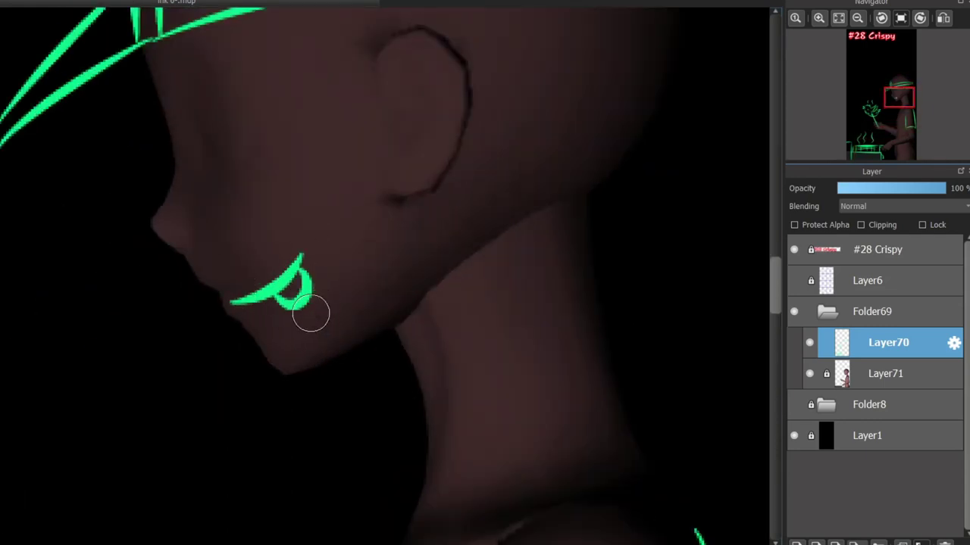
# Draw pointed bangs below the visor band and long spiky side locks in front of the ear
pyautogui.scroll(3, 664, 283)
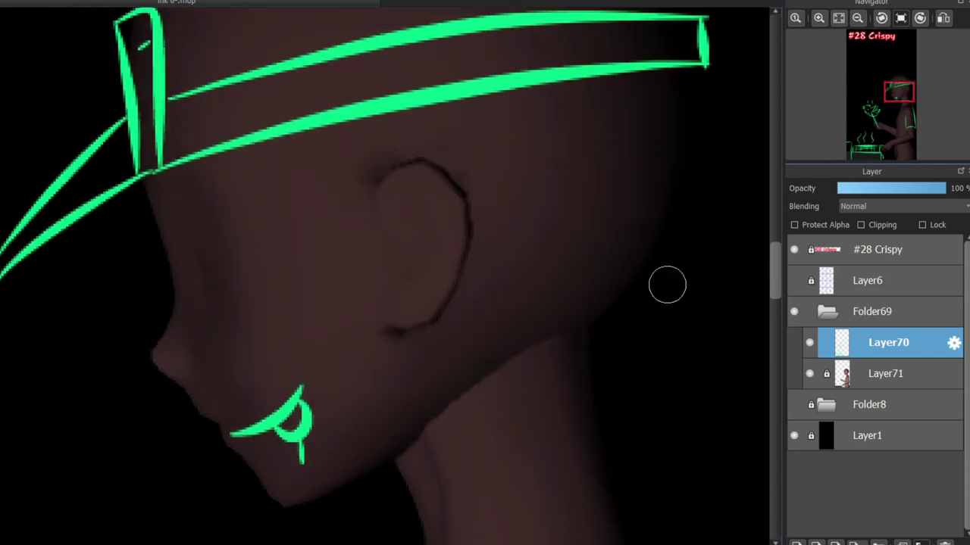
pyautogui.moveTo(144, 175); pyautogui.dragTo(201, 245)
pyautogui.moveTo(242, 155); pyautogui.dragTo(314, 218)
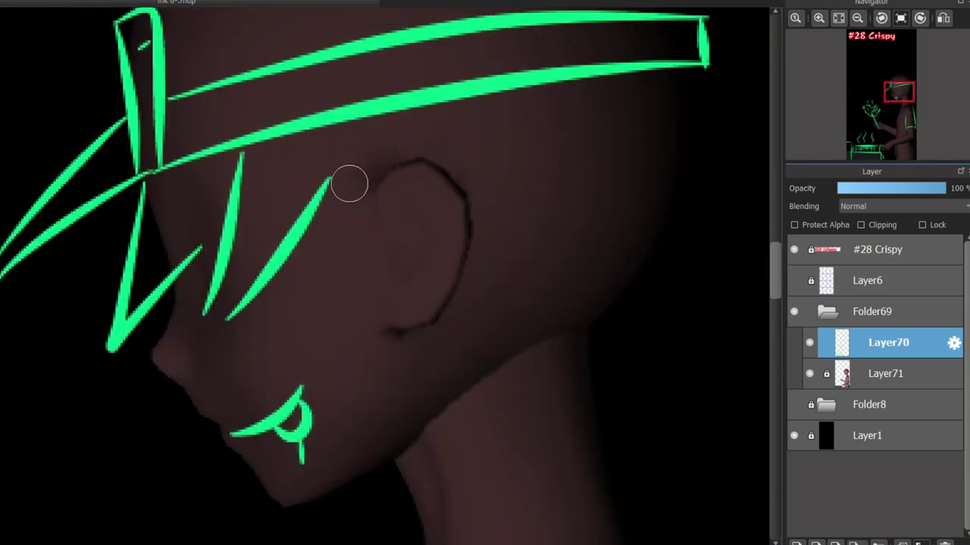
pyautogui.moveTo(320, 144)
pyautogui.mouseDown()
pyautogui.moveTo(402, 255)
pyautogui.moveTo(498, 306)
pyautogui.mouseUp()
# Draw the back hair from the visor band down behind the neck, with a stroke leading back to the side lock
pyautogui.scroll(-1, 432, 187)
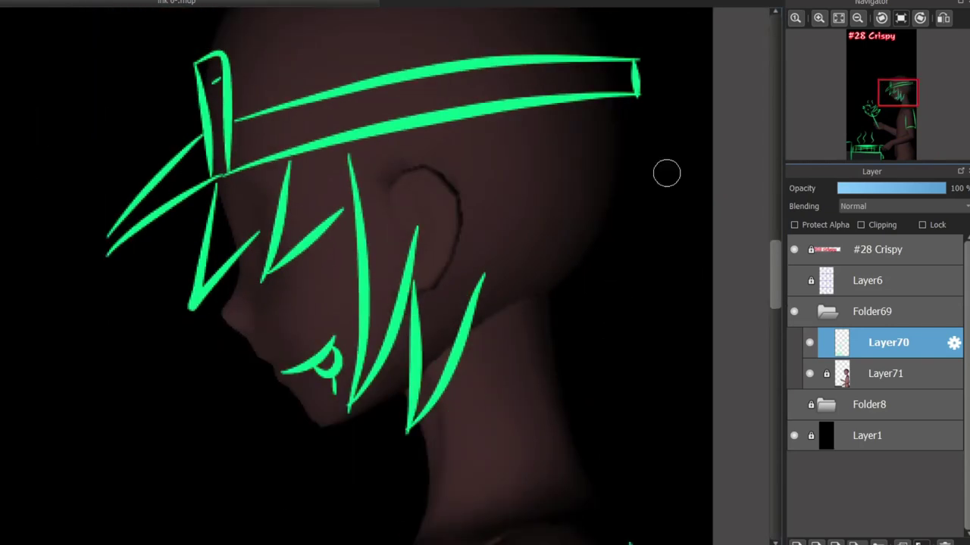
pyautogui.moveTo(774, 279); pyautogui.dragTo(774, 259)
pyautogui.moveTo(477, 466); pyautogui.dragTo(547, 544)
pyautogui.moveTo(774, 280); pyautogui.dragTo(774, 308)
pyautogui.hotkey('ctrl', 'z')
pyautogui.moveTo(475, 253); pyautogui.dragTo(502, 291)
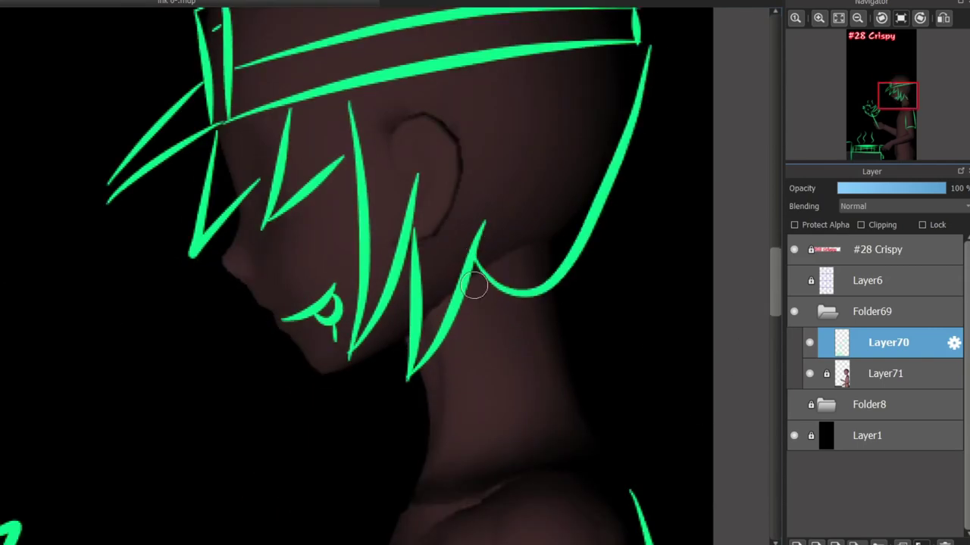
pyautogui.moveTo(480, 243); pyautogui.dragTo(557, 346)
pyautogui.moveTo(635, 45); pyautogui.dragTo(571, 333)
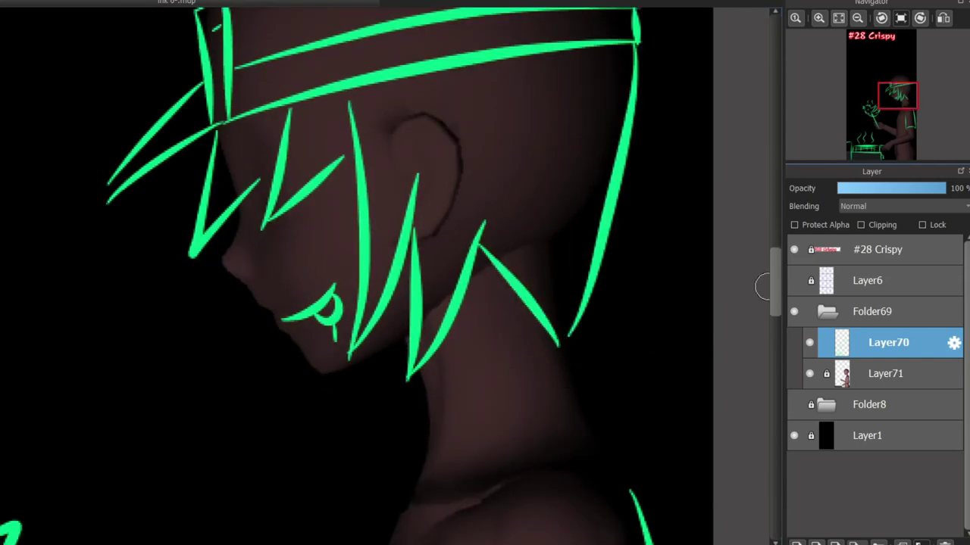
# Outline the crown of the head above the visor band and add short detail strokes along it
pyautogui.moveTo(772, 286); pyautogui.dragTo(773, 243)
pyautogui.moveTo(226, 314); pyautogui.dragTo(495, 183)
pyautogui.moveTo(509, 189); pyautogui.dragTo(534, 210)
pyautogui.moveTo(345, 224); pyautogui.dragTo(314, 307)
pyautogui.hotkey('ctrl', 'z')
pyautogui.moveTo(295, 368); pyautogui.dragTo(310, 331)
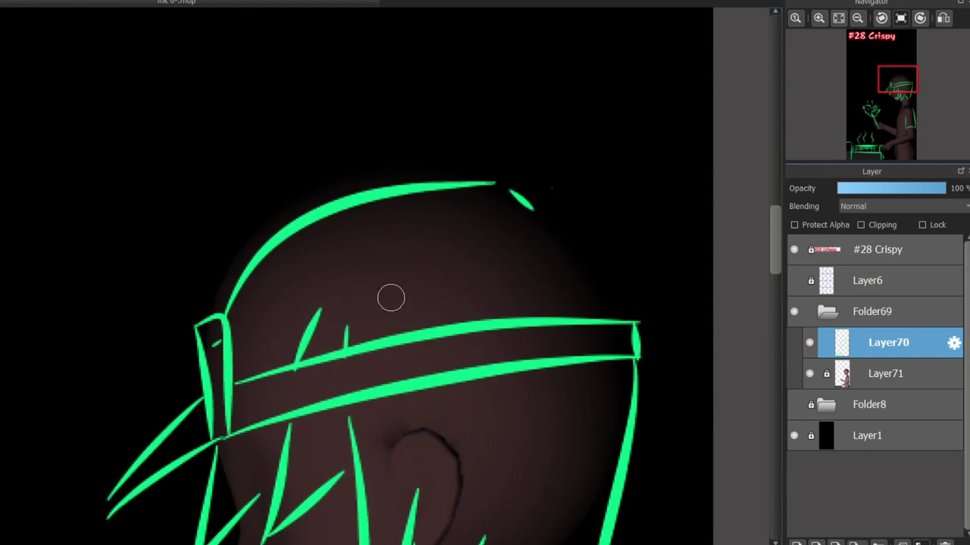
pyautogui.hotkey('ctrl', 'z')
pyautogui.moveTo(470, 186); pyautogui.dragTo(481, 230)
pyautogui.moveTo(511, 191); pyautogui.dragTo(636, 324)
pyautogui.hotkey('ctrl', 'z')
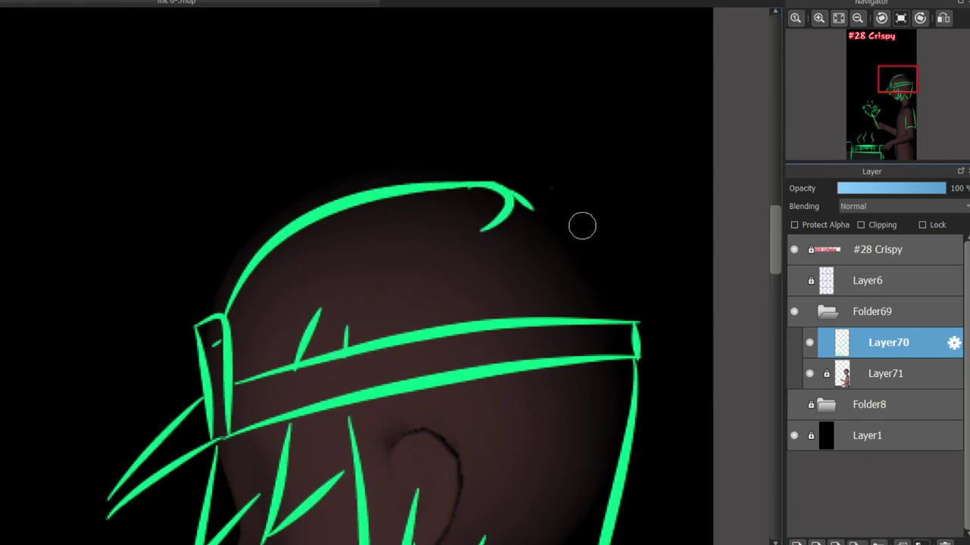
# Draw a hair tie at the back of the head and a ponytail extending off the canvas edge
pyautogui.moveTo(571, 221); pyautogui.dragTo(637, 307)
pyautogui.moveTo(576, 225)
pyautogui.mouseDown()
pyautogui.moveTo(634, 219)
pyautogui.moveTo(631, 307)
pyautogui.mouseUp()
pyautogui.moveTo(634, 202); pyautogui.dragTo(783, 151)
pyautogui.moveTo(656, 297)
pyautogui.mouseDown()
pyautogui.moveTo(715, 363)
pyautogui.moveTo(715, 405)
pyautogui.mouseUp()
pyautogui.hotkey('ctrl', 'z')
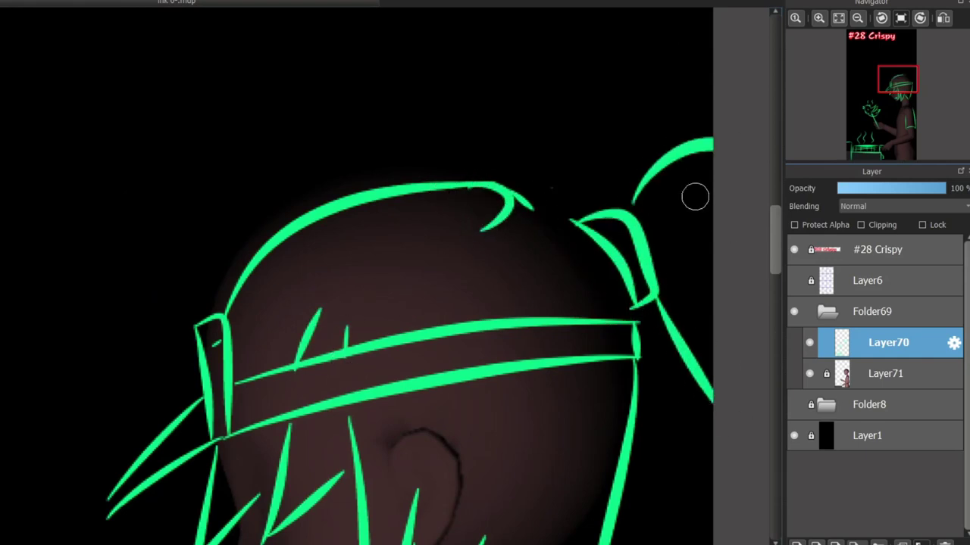
pyautogui.moveTo(635, 198); pyautogui.dragTo(734, 342)
# Draw the shirt collar around the base of the neck and a curved shoulder seam joining the sleeve
pyautogui.scroll(-8, 757, 227)
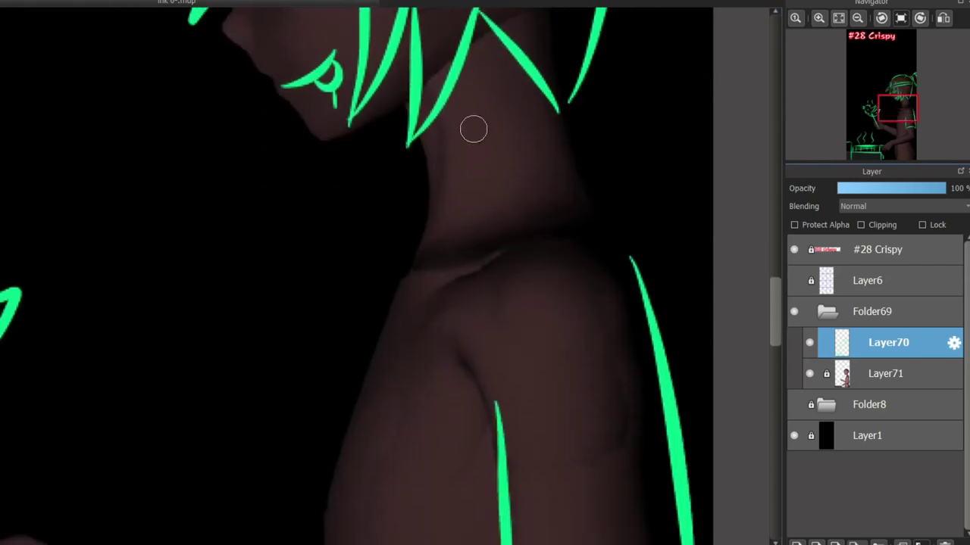
pyautogui.moveTo(409, 244); pyautogui.dragTo(515, 238)
pyautogui.moveTo(569, 225); pyautogui.dragTo(605, 214)
pyautogui.hotkey('ctrl', 'z')
pyautogui.moveTo(419, 243)
pyautogui.mouseDown()
pyautogui.moveTo(582, 197)
pyautogui.moveTo(632, 262)
pyautogui.moveTo(487, 313)
pyautogui.mouseUp()
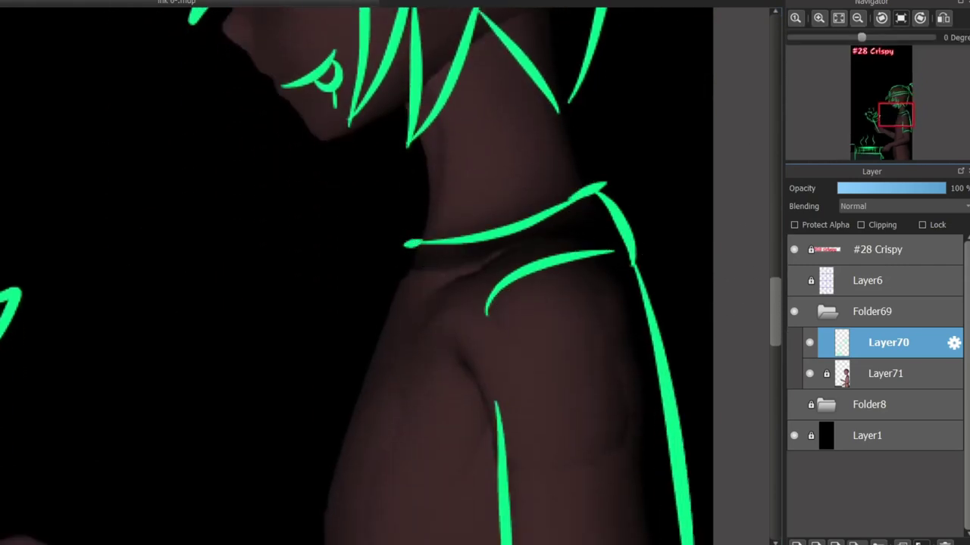
# Draw a beaded bracelet around the wrist of the raised arm, with two curved bands and small marks between them
pyautogui.moveTo(267, 501); pyautogui.dragTo(350, 344)
pyautogui.scroll(-3, 362, 353)
pyautogui.scroll(3, 271, 474)
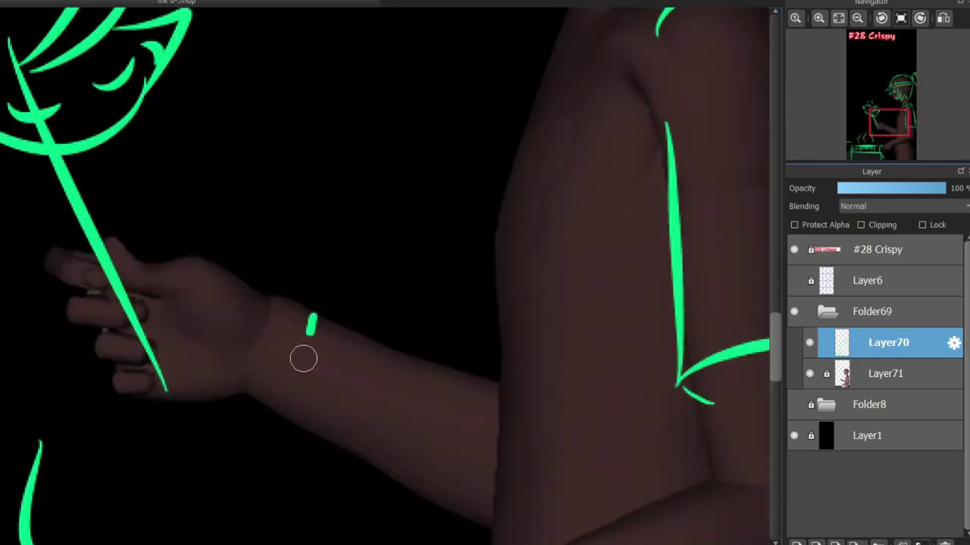
pyautogui.moveTo(318, 314); pyautogui.dragTo(299, 409)
pyautogui.moveTo(346, 324); pyautogui.dragTo(303, 432)
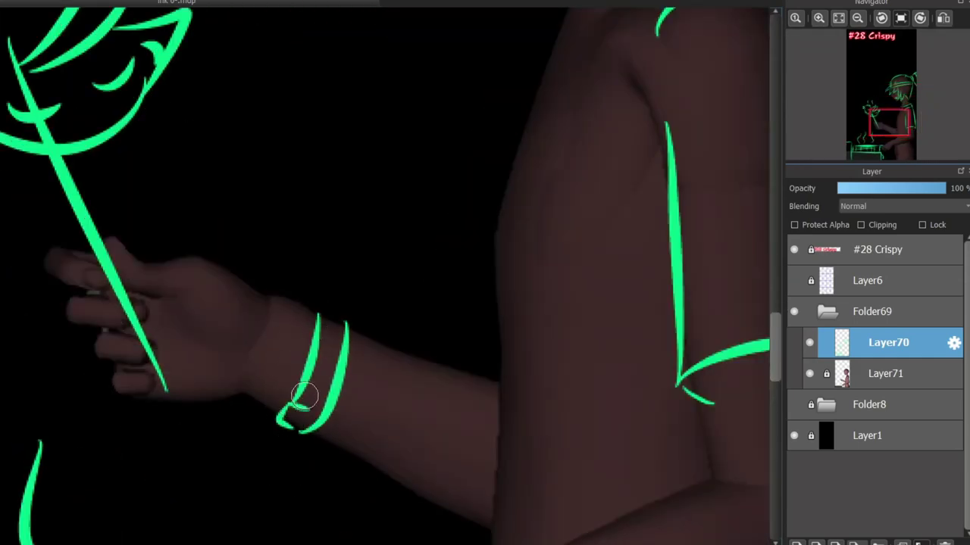
# Draw an apron strap curving from the shoulder down the torso and a horizontal apron top edge across the chest
pyautogui.moveTo(888, 128)
pyautogui.mouseDown()
pyautogui.moveTo(878, 142)
pyautogui.moveTo(861, 128)
pyautogui.moveTo(900, 108)
pyautogui.moveTo(897, 117)
pyautogui.mouseUp()
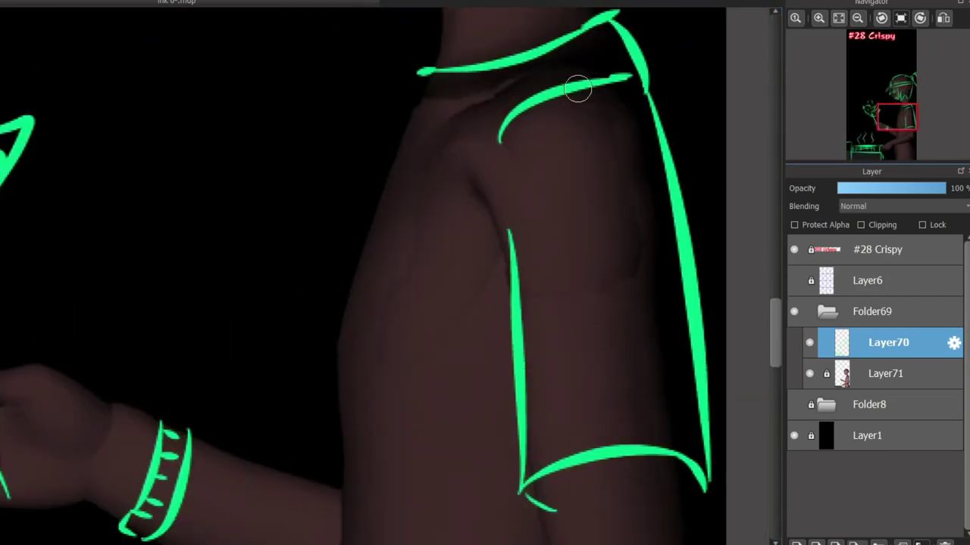
pyautogui.moveTo(577, 89); pyautogui.dragTo(477, 402)
pyautogui.moveTo(341, 410); pyautogui.dragTo(495, 408)
pyautogui.moveTo(517, 118)
pyautogui.mouseDown()
pyautogui.moveTo(439, 400)
pyautogui.moveTo(455, 407)
pyautogui.mouseUp()
pyautogui.hotkey('ctrl', 'z')
pyautogui.moveTo(420, 74)
pyautogui.mouseDown()
pyautogui.moveTo(361, 227)
pyautogui.moveTo(346, 362)
pyautogui.mouseUp()
pyautogui.hotkey('ctrl', 'z')
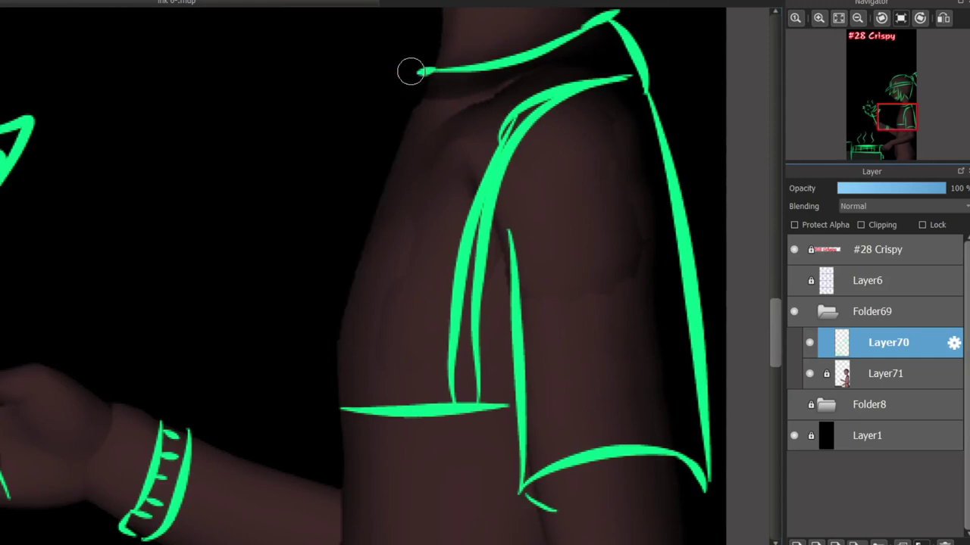
pyautogui.moveTo(409, 72); pyautogui.dragTo(351, 391)
pyautogui.hotkey('ctrl', 'z')
pyautogui.scroll(-3, 398, 97)
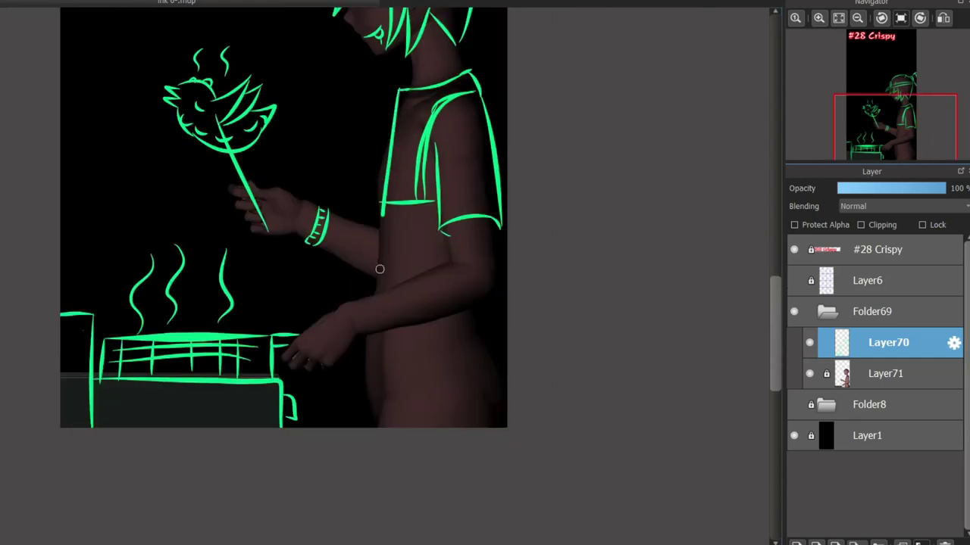
pyautogui.moveTo(379, 269); pyautogui.dragTo(375, 342)
pyautogui.hotkey('ctrl', 'z')
pyautogui.moveTo(400, 92); pyautogui.dragTo(382, 200)
pyautogui.scroll(3, 392, 155)
pyautogui.hotkey('ctrl', 'z')
# Draw the shirt's front edge from collar to apron top, and extend the apron's front down to the thighs
pyautogui.moveTo(471, 248); pyautogui.dragTo(367, 235)
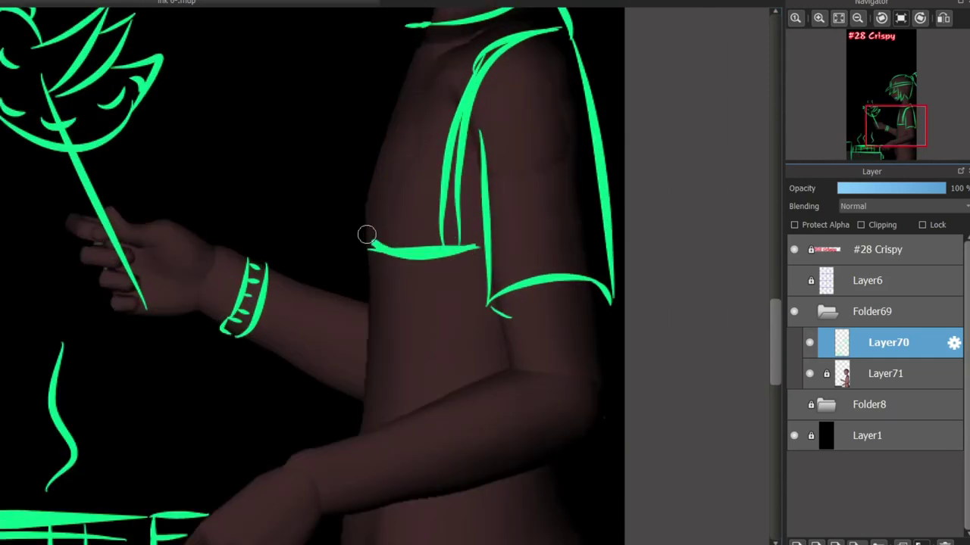
pyautogui.moveTo(401, 25)
pyautogui.mouseDown()
pyautogui.moveTo(371, 249)
pyautogui.moveTo(370, 451)
pyautogui.mouseUp()
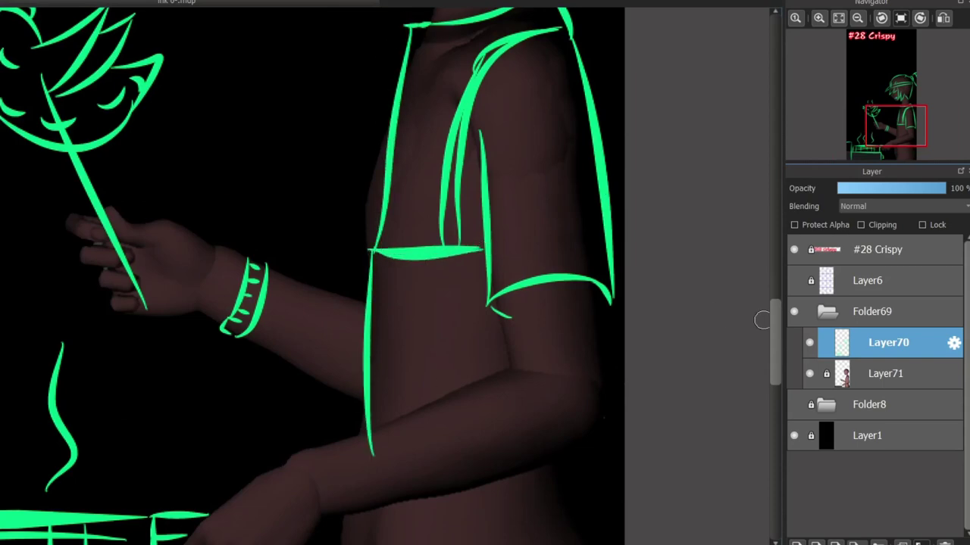
pyautogui.moveTo(773, 321); pyautogui.dragTo(773, 363)
pyautogui.hotkey('ctrl', 'z')
pyautogui.scroll(2, 763, 367)
pyautogui.moveTo(377, 92); pyautogui.dragTo(347, 542)
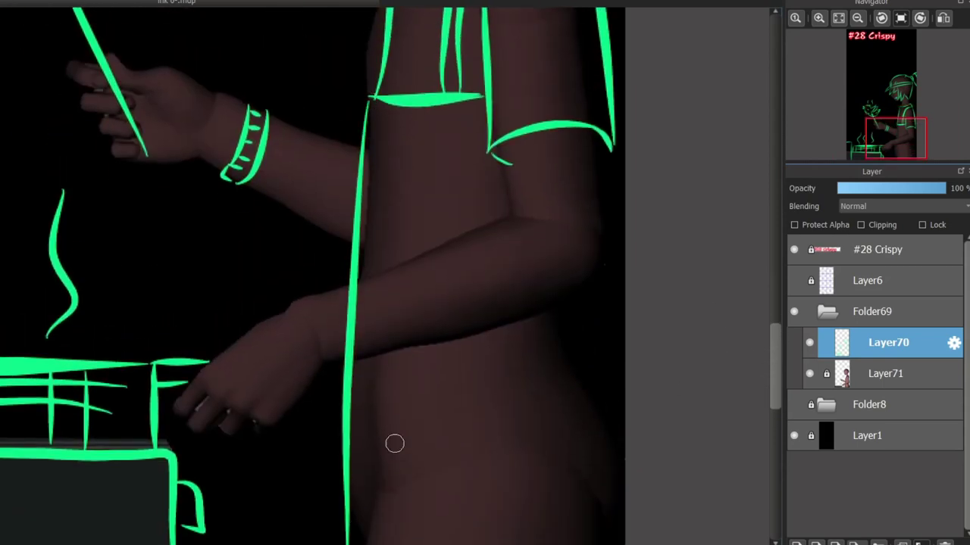
# Draw the apron's slanted back edge from its top down past the thigh, and a line along the hip behind it
pyautogui.moveTo(472, 95); pyautogui.dragTo(567, 543)
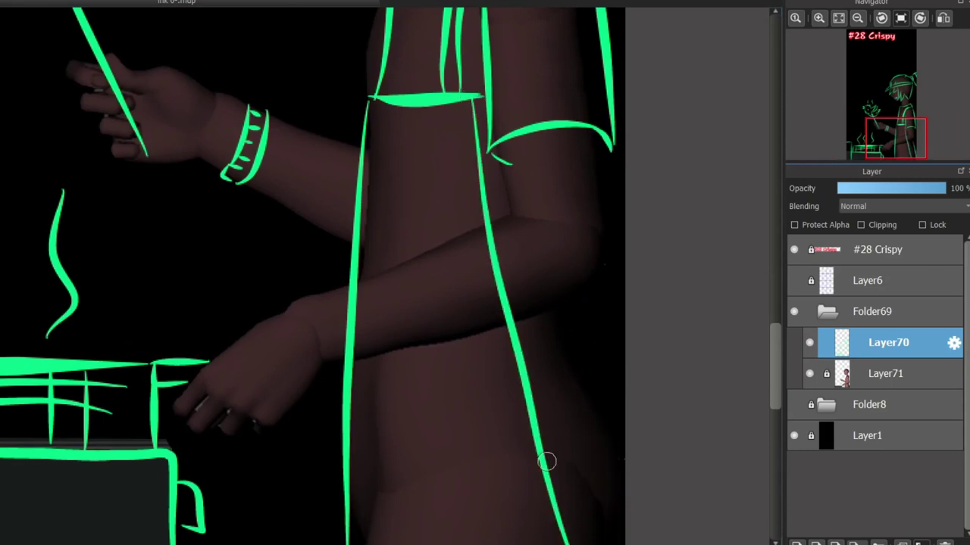
pyautogui.moveTo(563, 310); pyautogui.dragTo(598, 512)
# Draw a large rectangular board outline on the background above the bird, running up to the canvas edge
pyautogui.moveTo(774, 369); pyautogui.dragTo(774, 309)
pyautogui.moveTo(492, 544); pyautogui.dragTo(418, 543)
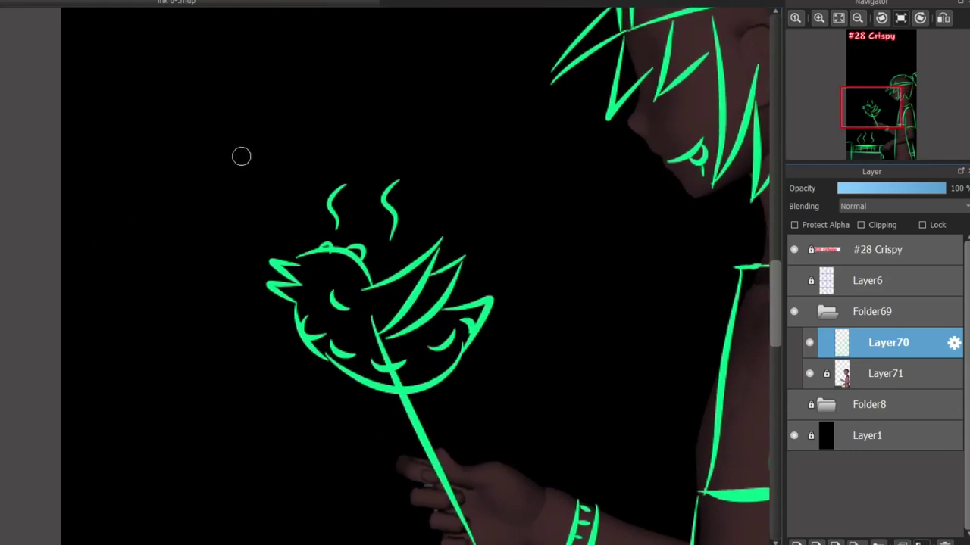
pyautogui.moveTo(774, 339); pyautogui.dragTo(774, 279)
pyautogui.scroll(-2, 353, 252)
pyautogui.moveTo(212, 99); pyautogui.dragTo(389, 119)
pyautogui.hotkey('ctrl', 'z')
pyautogui.moveTo(213, 329); pyautogui.dragTo(408, 323)
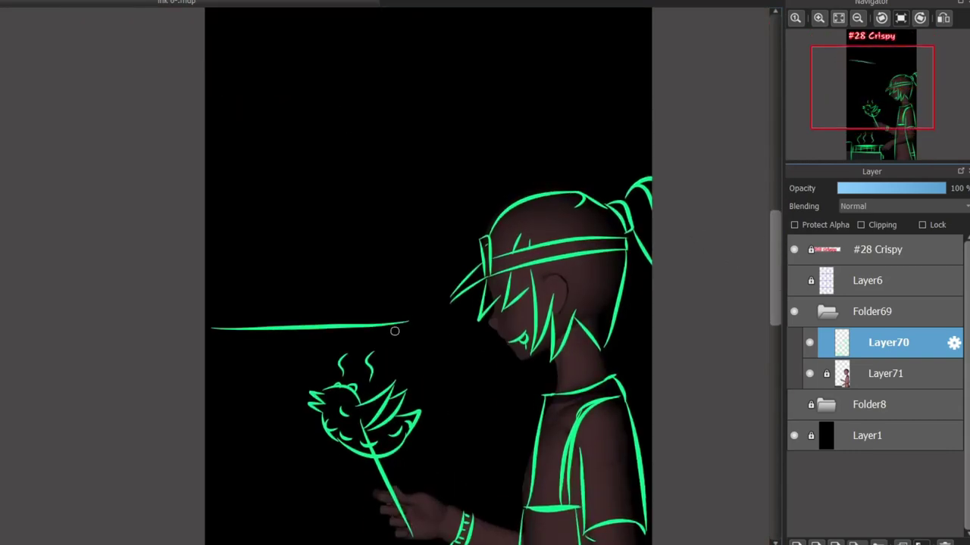
pyautogui.hotkey('ctrl', 'z')
pyautogui.moveTo(398, 112)
pyautogui.mouseDown()
pyautogui.moveTo(197, 135)
pyautogui.moveTo(187, 148)
pyautogui.mouseUp()
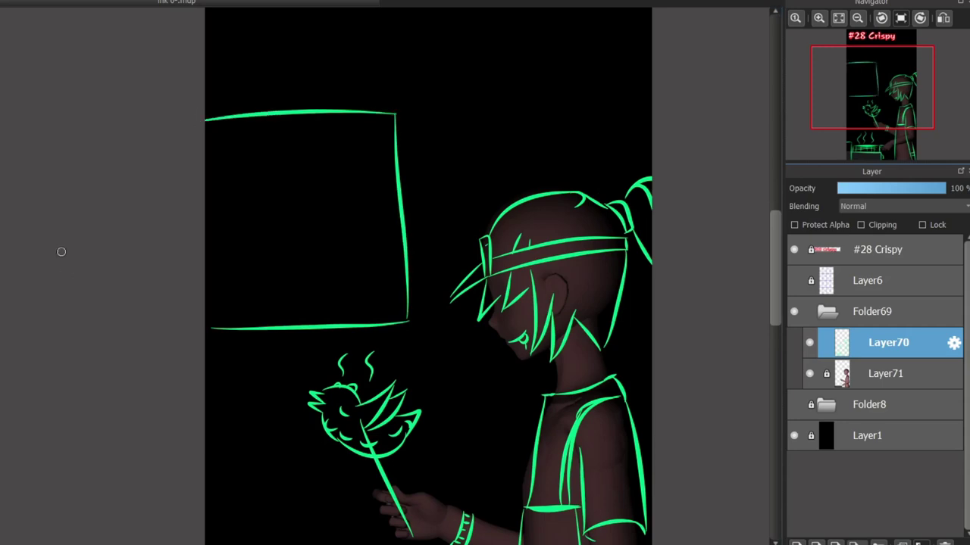
# Hand-letter the heading "MENU" across the upper part of the board
pyautogui.scroll(2, 278, 202)
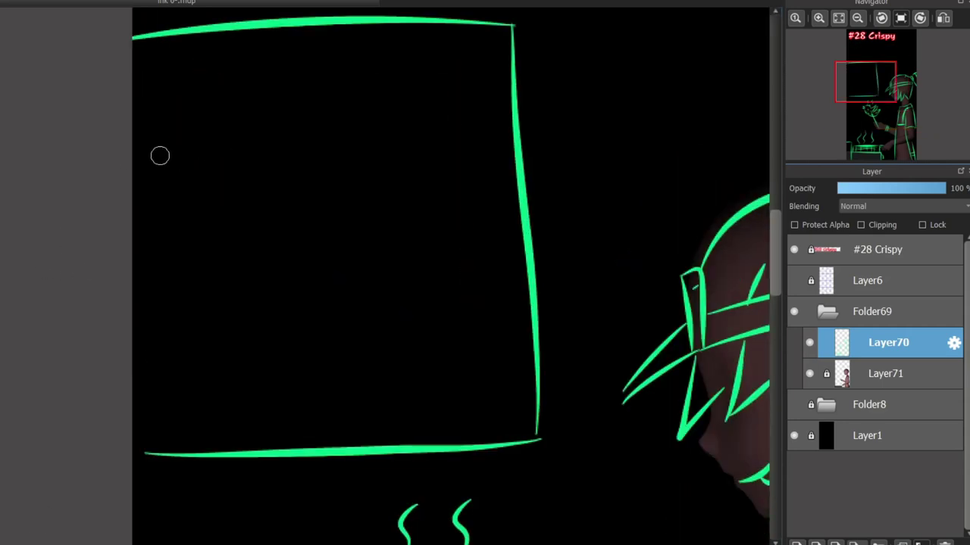
pyautogui.moveTo(150, 155); pyautogui.dragTo(244, 139)
pyautogui.moveTo(282, 68); pyautogui.dragTo(287, 138)
pyautogui.moveTo(271, 66); pyautogui.dragTo(303, 65)
pyautogui.moveTo(317, 137)
pyautogui.mouseDown()
pyautogui.moveTo(370, 52)
pyautogui.moveTo(426, 69)
pyautogui.mouseUp()
# Fill the board below the heading with bullet dots and wavy lines of varying length as menu items and sub-items
pyautogui.moveTo(169, 196); pyautogui.dragTo(375, 184)
pyautogui.click(154, 195)
pyautogui.click(156, 237)
pyautogui.moveTo(191, 236); pyautogui.dragTo(335, 225)
pyautogui.click(166, 294)
pyautogui.moveTo(214, 302); pyautogui.dragTo(319, 284)
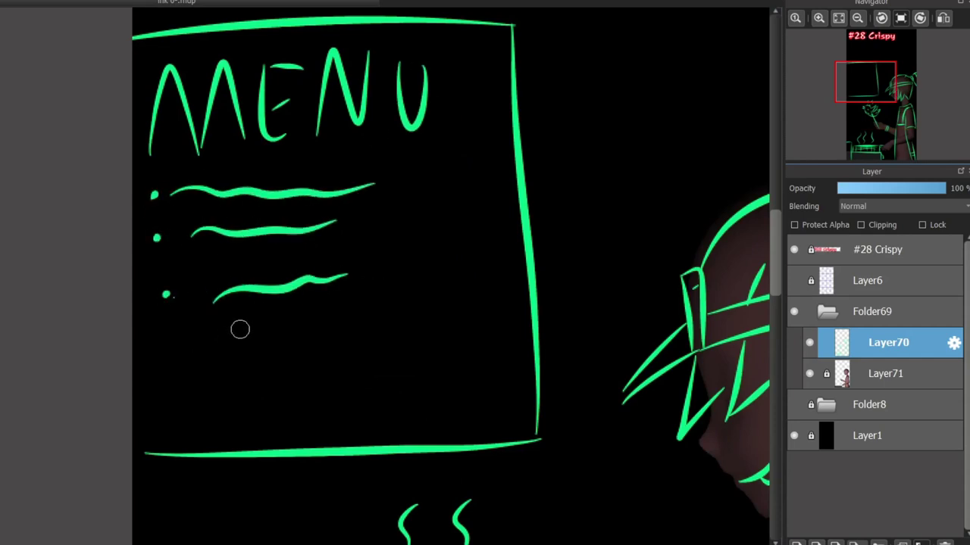
pyautogui.click(169, 397)
pyautogui.moveTo(225, 408); pyautogui.dragTo(363, 398)
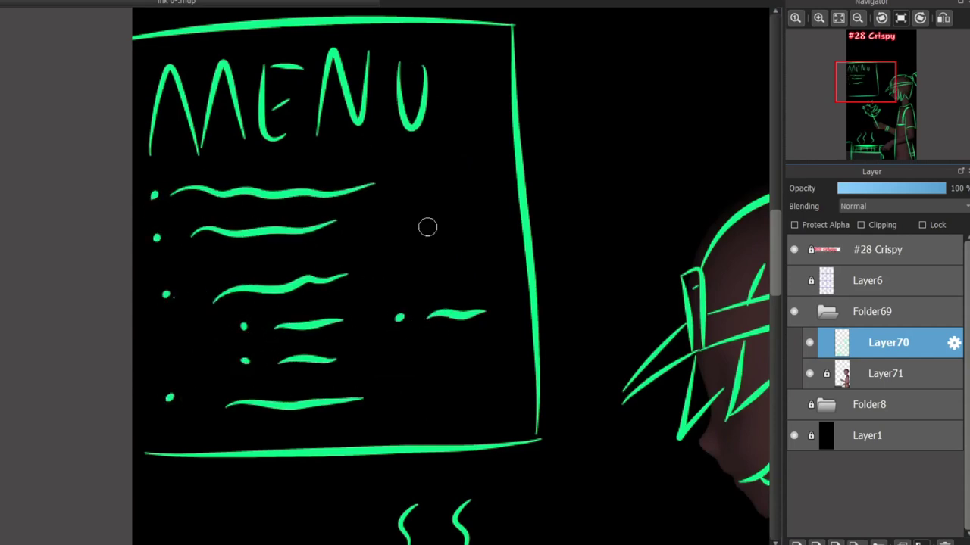
# Draw a gathered undersleeve in blue from the green sleeve hem to the elbow, with wavy sides and inner fold lines
pyautogui.scroll(-3, 404, 221)
pyautogui.moveTo(865, 102); pyautogui.dragTo(886, 103)
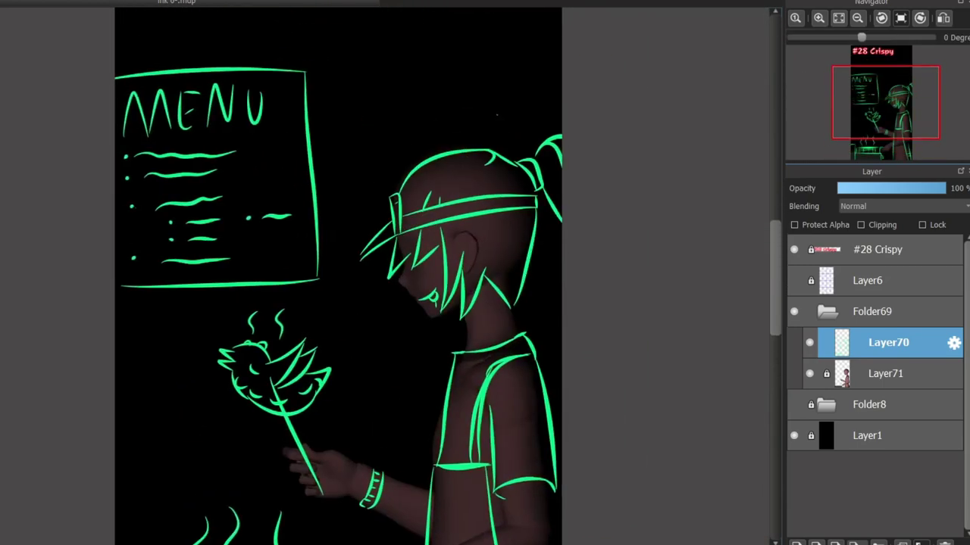
pyautogui.moveTo(41, 532); pyautogui.dragTo(50, 487)
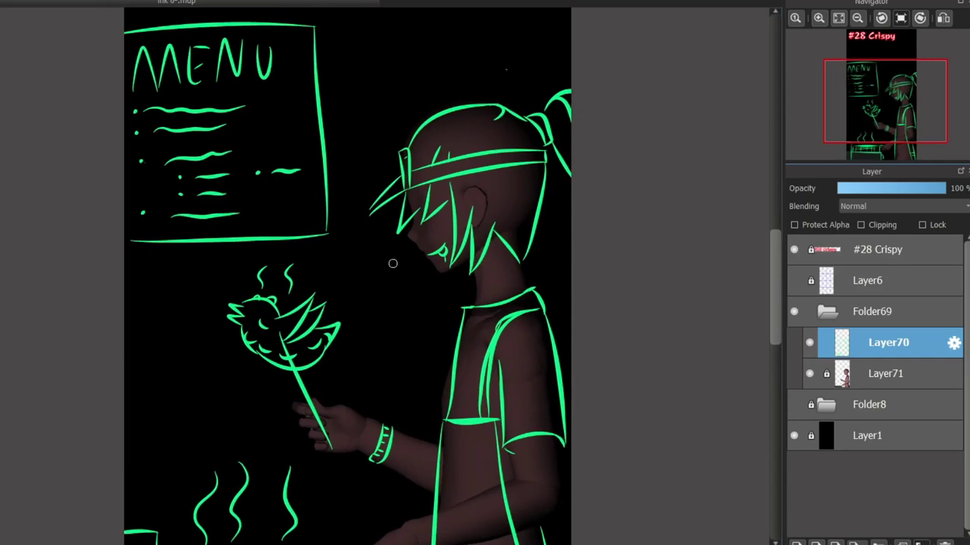
pyautogui.scroll(-3, 392, 263)
pyautogui.scroll(3, 367, 288)
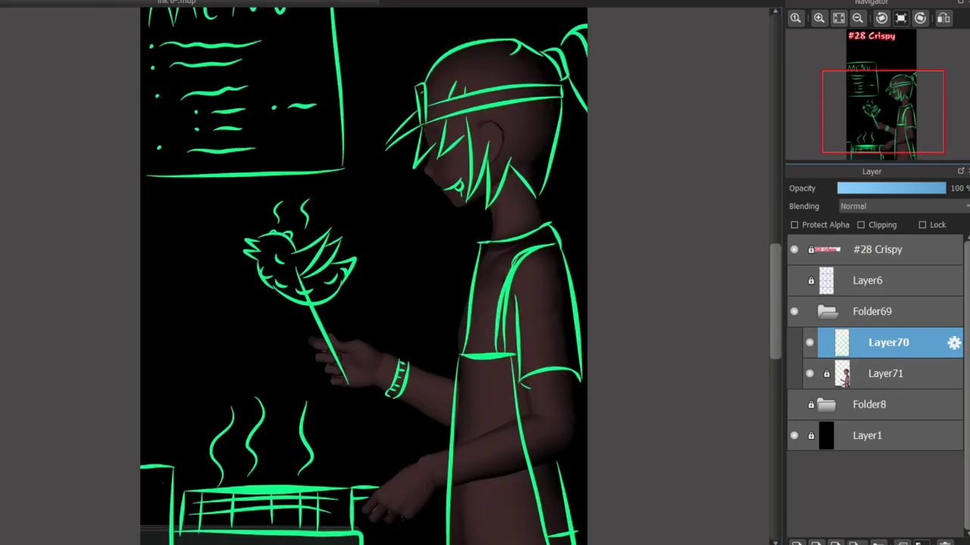
pyautogui.scroll(3, 481, 328)
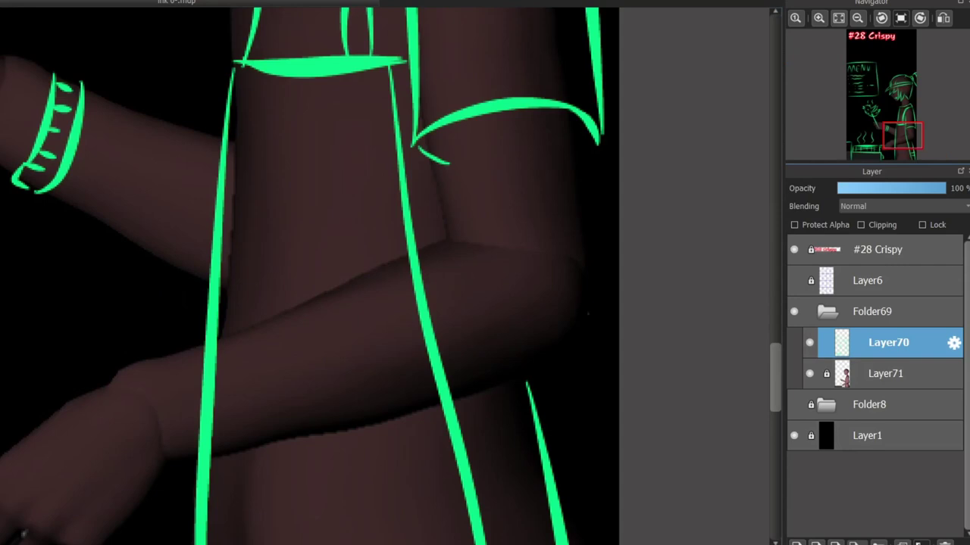
pyautogui.moveTo(434, 129); pyautogui.dragTo(509, 249)
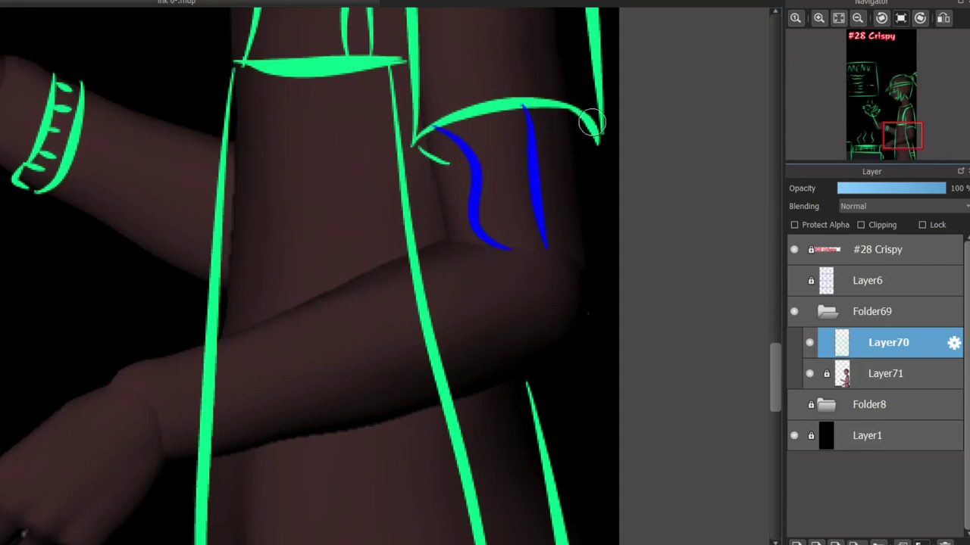
pyautogui.moveTo(592, 123); pyautogui.dragTo(563, 235)
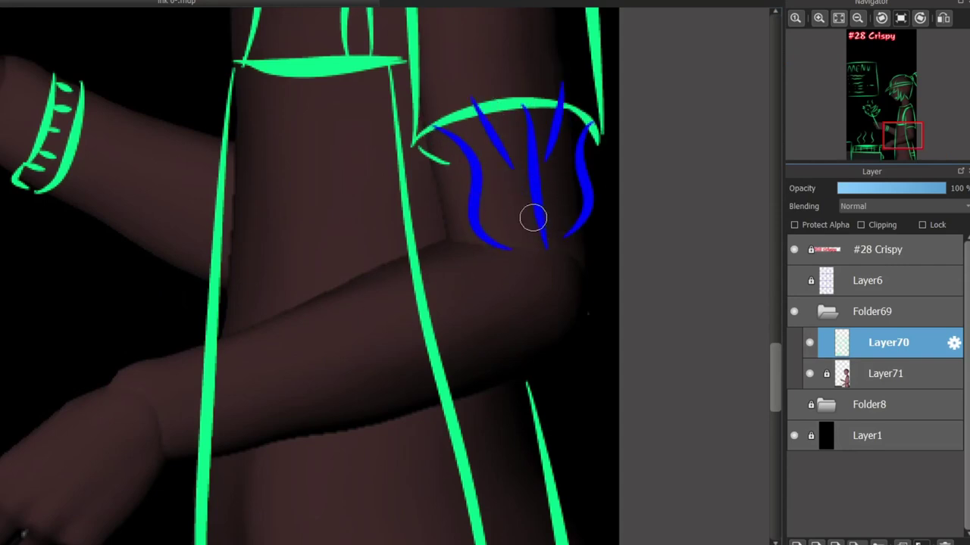
# Draw blue crease lines along the bent forearm just below the elbow
pyautogui.moveTo(497, 258); pyautogui.dragTo(372, 318)
pyautogui.moveTo(394, 380); pyautogui.dragTo(543, 342)
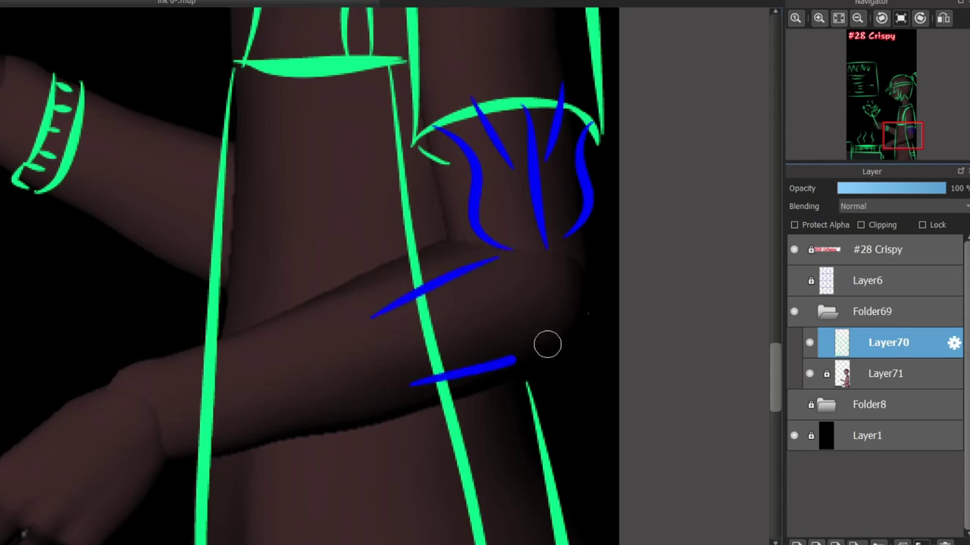
pyautogui.moveTo(362, 361); pyautogui.dragTo(459, 322)
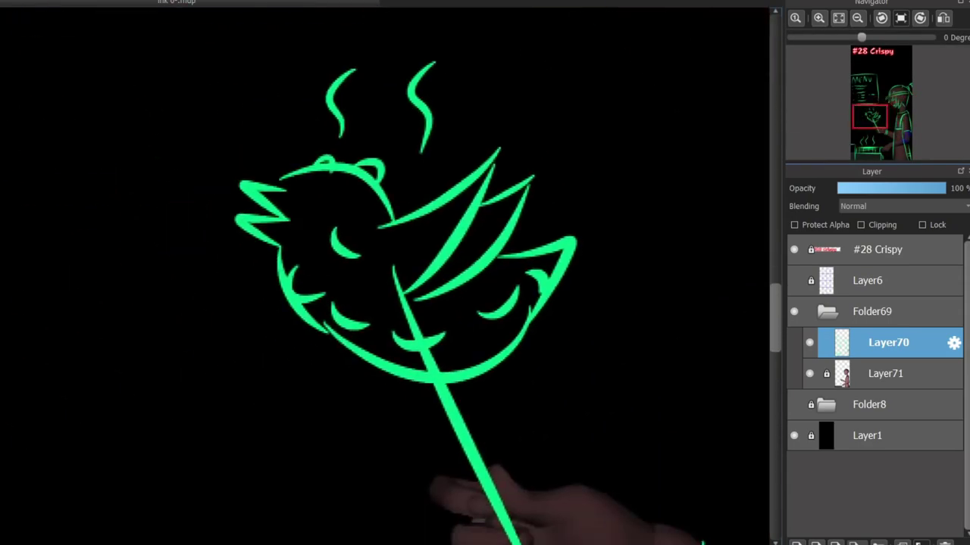
# Reduce the sketch layer's opacity to 48%, lock it and add a new layer above it
pyautogui.moveTo(869, 116)
pyautogui.mouseDown()
pyautogui.moveTo(886, 153)
pyautogui.moveTo(894, 92)
pyautogui.moveTo(868, 96)
pyautogui.moveTo(894, 135)
pyautogui.moveTo(883, 116)
pyautogui.mouseUp()
pyautogui.scroll(-2, 435, 329)
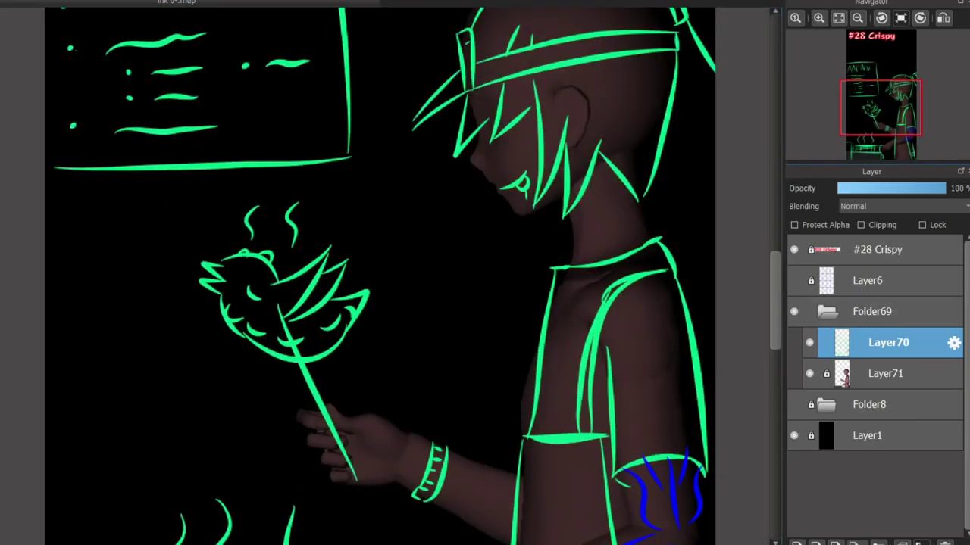
pyautogui.moveTo(896, 188); pyautogui.dragTo(893, 188)
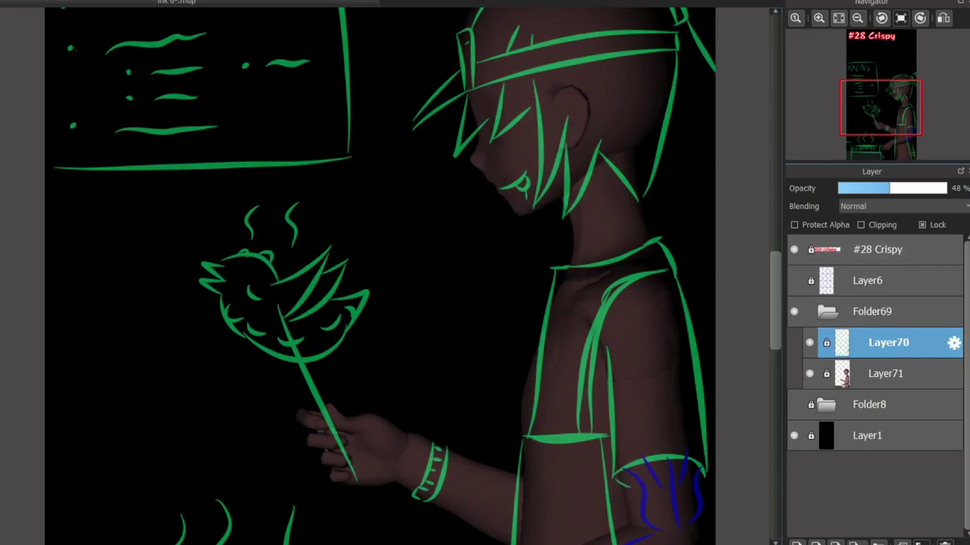
pyautogui.click(796, 543)
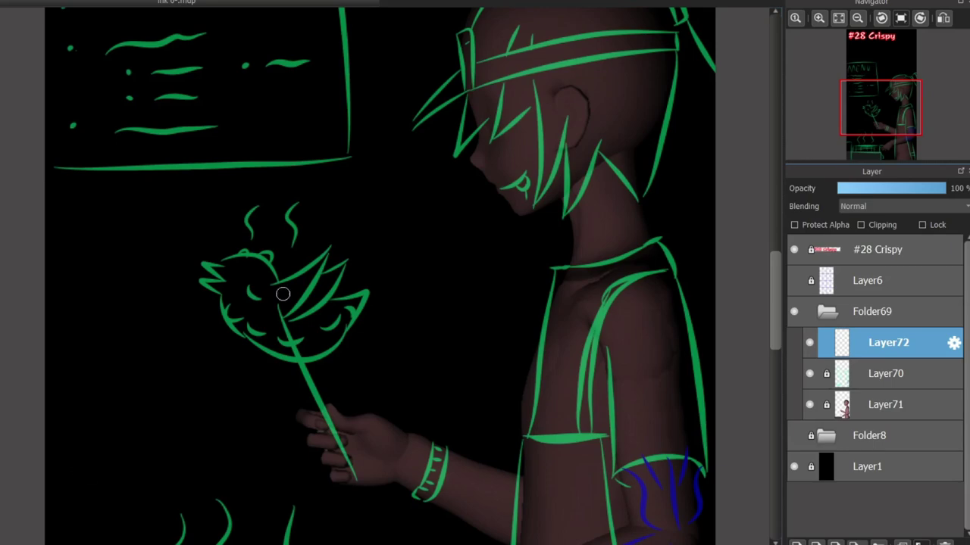
pyautogui.scroll(-4, 285, 292)
pyautogui.scroll(4, 454, 390)
pyautogui.scroll(-7, 318, 160)
pyautogui.scroll(10, 315, 85)
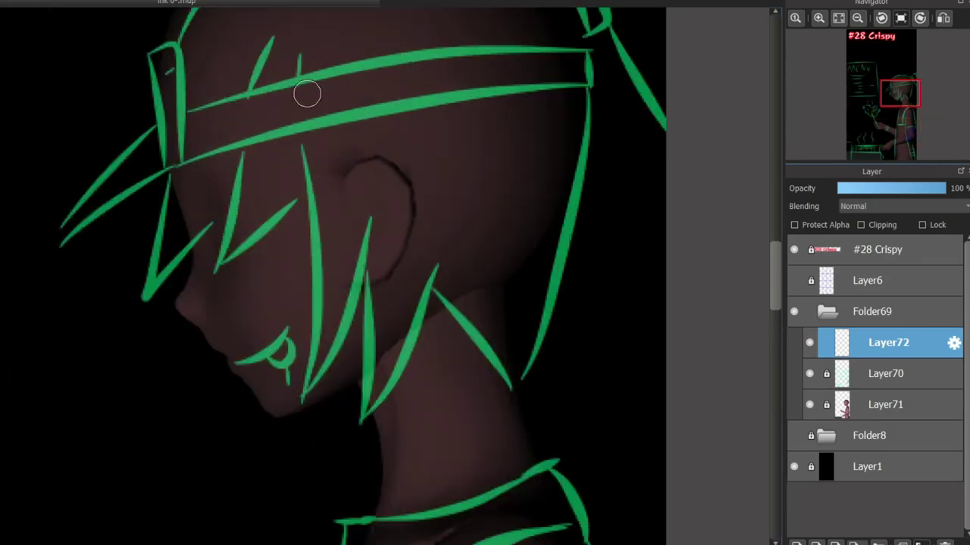
pyautogui.moveTo(156, 124); pyautogui.dragTo(167, 180)
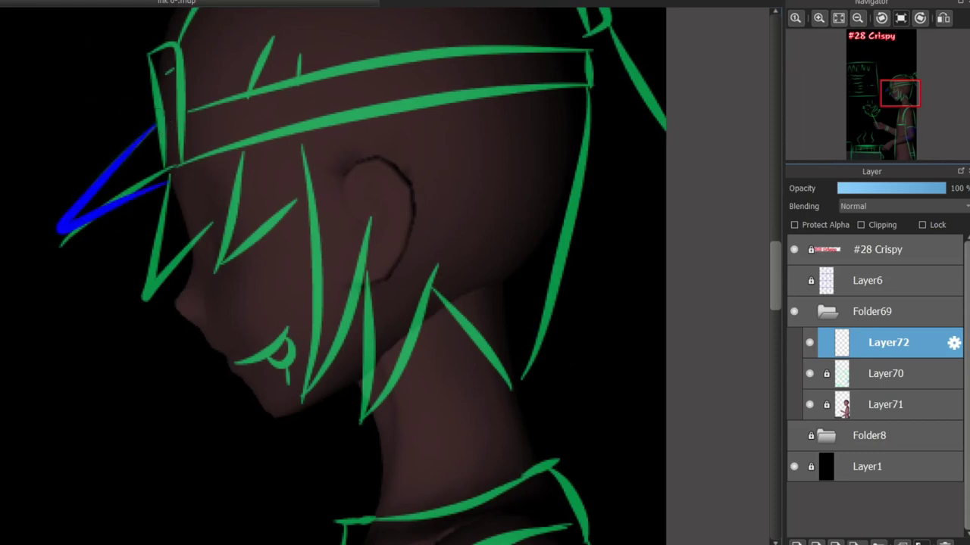
pyautogui.moveTo(119, 241); pyautogui.dragTo(150, 242)
pyautogui.hotkey('ctrl', 'z')
pyautogui.hotkey('ctrl', 'z')
pyautogui.moveTo(156, 124)
pyautogui.mouseDown()
pyautogui.moveTo(126, 195)
pyautogui.moveTo(159, 174)
pyautogui.mouseUp()
pyautogui.hotkey('ctrl', 'z')
pyautogui.moveTo(166, 173)
pyautogui.mouseDown()
pyautogui.moveTo(43, 255)
pyautogui.moveTo(160, 125)
pyautogui.moveTo(41, 252)
pyautogui.mouseUp()
pyautogui.hotkey('ctrl', 'z')
pyautogui.hotkey('ctrl', 'z')
pyautogui.moveTo(38, 256)
pyautogui.mouseDown()
pyautogui.moveTo(158, 180)
pyautogui.moveTo(66, 227)
pyautogui.mouseUp()
pyautogui.hotkey('ctrl', 'z')
pyautogui.hotkey('ctrl', 'z')
pyautogui.moveTo(65, 223)
pyautogui.mouseDown()
pyautogui.moveTo(99, 158)
pyautogui.moveTo(158, 125)
pyautogui.mouseUp()
pyautogui.hotkey('ctrl', 'z')
pyautogui.moveTo(65, 218)
pyautogui.mouseDown()
pyautogui.moveTo(98, 167)
pyautogui.moveTo(157, 134)
pyautogui.mouseUp()
pyautogui.moveTo(156, 76); pyautogui.dragTo(203, 126)
pyautogui.hotkey('ctrl', 'z')
pyautogui.hotkey('ctrl', 'z')
pyautogui.hotkey('ctrl', 'z')
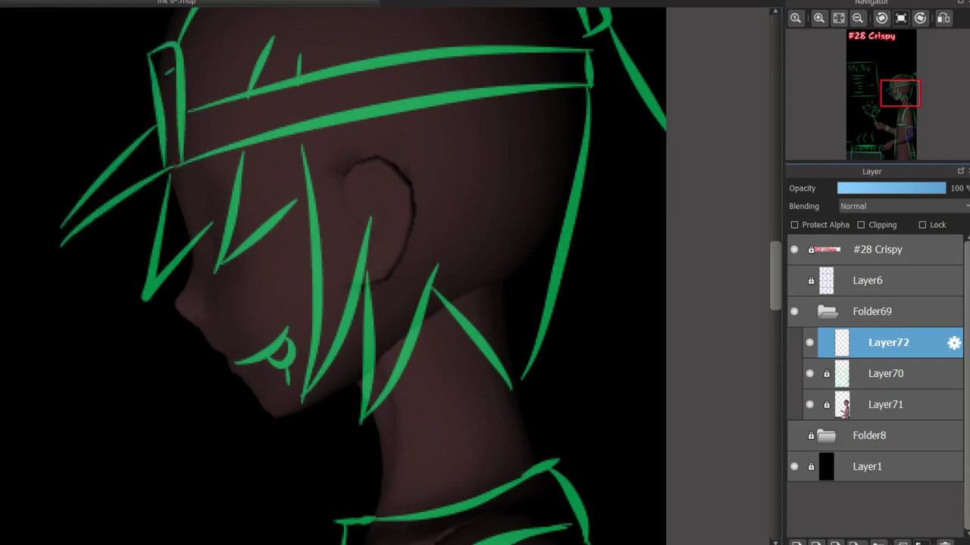
# Ink the cap's pointed brim and the upright piece at its front in white over the green sketch
pyautogui.moveTo(53, 225)
pyautogui.mouseDown()
pyautogui.moveTo(130, 225)
pyautogui.moveTo(89, 243)
pyautogui.mouseUp()
pyautogui.hotkey('ctrl', 'z')
pyautogui.moveTo(89, 242); pyautogui.dragTo(168, 168)
pyautogui.moveTo(63, 221)
pyautogui.mouseDown()
pyautogui.moveTo(152, 105)
pyautogui.moveTo(52, 236)
pyautogui.moveTo(157, 113)
pyautogui.mouseUp()
pyautogui.hotkey('ctrl', 'z')
pyautogui.hotkey('ctrl', 'z')
pyautogui.hotkey('ctrl', 'z')
pyautogui.hotkey('ctrl', 'z')
pyautogui.hotkey('ctrl', 'z')
pyautogui.hotkey('ctrl', 'z')
pyautogui.hotkey('ctrl', 'z')
pyautogui.moveTo(157, 114)
pyautogui.mouseDown()
pyautogui.moveTo(171, 42)
pyautogui.moveTo(173, 164)
pyautogui.mouseUp()
pyautogui.hotkey('ctrl', 'z')
pyautogui.moveTo(165, 168)
pyautogui.mouseDown()
pyautogui.moveTo(166, 97)
pyautogui.moveTo(187, 155)
pyautogui.mouseUp()
pyautogui.hotkey('ctrl', 'z')
# Ink the cap's band in white with two long curves from the front piece to a closed end at the back
pyautogui.moveTo(163, 167)
pyautogui.mouseDown()
pyautogui.moveTo(159, 125)
pyautogui.moveTo(166, 168)
pyautogui.moveTo(584, 94)
pyautogui.moveTo(445, 77)
pyautogui.moveTo(222, 147)
pyautogui.moveTo(560, 77)
pyautogui.mouseUp()
pyautogui.hotkey('ctrl', 'z')
pyautogui.hotkey('ctrl', 'z')
pyautogui.hotkey('ctrl', 'z')
pyautogui.moveTo(191, 106); pyautogui.dragTo(602, 51)
pyautogui.moveTo(176, 162)
pyautogui.mouseDown()
pyautogui.moveTo(490, 102)
pyautogui.moveTo(361, 112)
pyautogui.moveTo(590, 86)
pyautogui.moveTo(548, 93)
pyautogui.moveTo(558, 96)
pyautogui.moveTo(602, 53)
pyautogui.mouseUp()
pyautogui.hotkey('ctrl', 'z')
pyautogui.hotkey('ctrl', 'z')
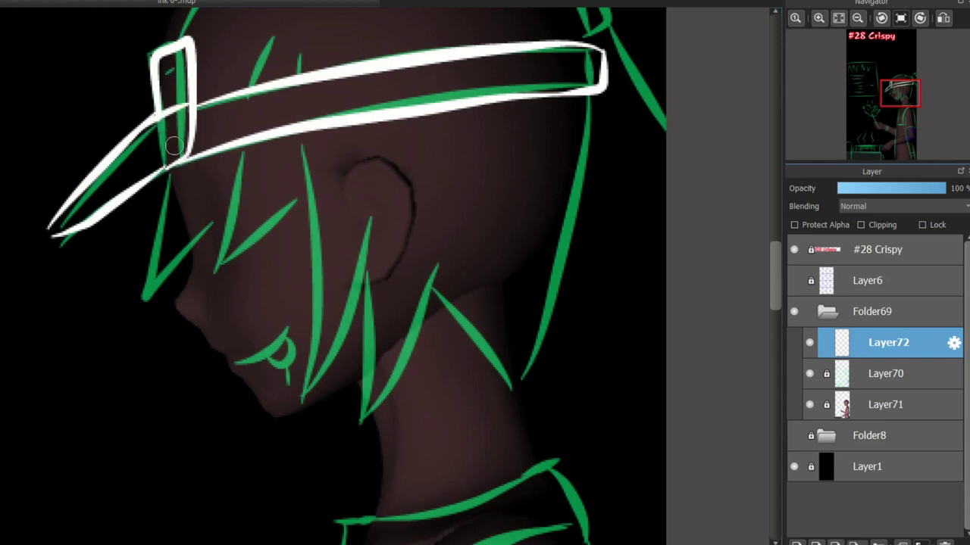
# Ink two pointed locks of bangs in white beneath the front of the cap
pyautogui.moveTo(169, 172); pyautogui.dragTo(235, 218)
pyautogui.moveTo(248, 156)
pyautogui.mouseDown()
pyautogui.moveTo(238, 265)
pyautogui.moveTo(270, 283)
pyautogui.moveTo(318, 176)
pyautogui.mouseUp()
pyautogui.hotkey('ctrl', 'z')
pyautogui.hotkey('ctrl', 'z')
pyautogui.moveTo(270, 283)
pyautogui.mouseDown()
pyautogui.moveTo(310, 172)
pyautogui.moveTo(328, 315)
pyautogui.mouseUp()
pyautogui.hotkey('ctrl', 'z')
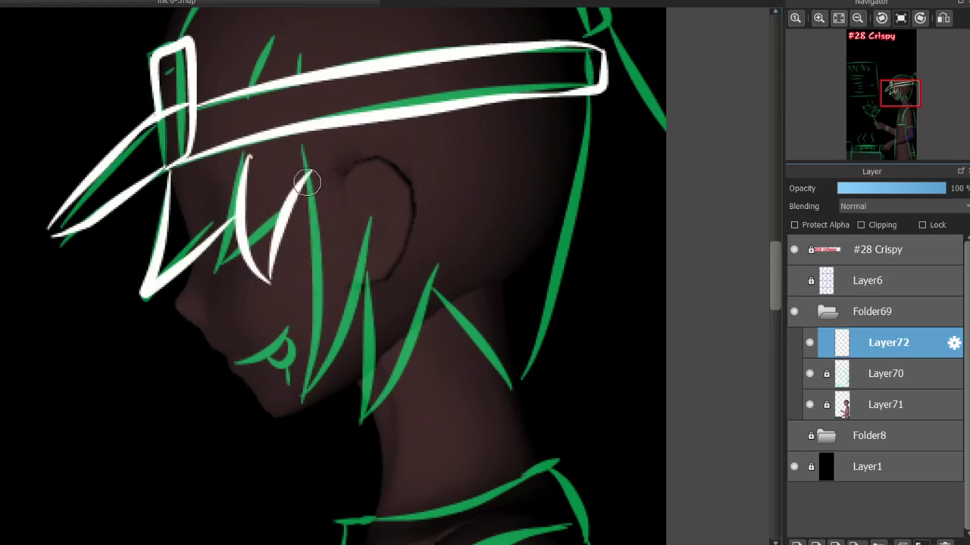
pyautogui.moveTo(309, 176); pyautogui.dragTo(328, 231)
pyautogui.hotkey('ctrl', 'z')
# Ink a long pointed side lock in white from the cap band across the ear down to the jaw
pyautogui.moveTo(317, 133)
pyautogui.mouseDown()
pyautogui.moveTo(337, 210)
pyautogui.moveTo(311, 377)
pyautogui.mouseUp()
pyautogui.moveTo(312, 376)
pyautogui.mouseDown()
pyautogui.moveTo(343, 352)
pyautogui.moveTo(418, 183)
pyautogui.mouseUp()
pyautogui.moveTo(409, 249)
pyautogui.mouseDown()
pyautogui.moveTo(478, 382)
pyautogui.moveTo(486, 359)
pyautogui.mouseUp()
pyautogui.click(809, 373)
pyautogui.click(810, 374)
pyautogui.hotkey('ctrl', 'z')
# Ink a hair strand behind the ear in white, with three stacked round beads hanging below it
pyautogui.moveTo(421, 125); pyautogui.dragTo(415, 310)
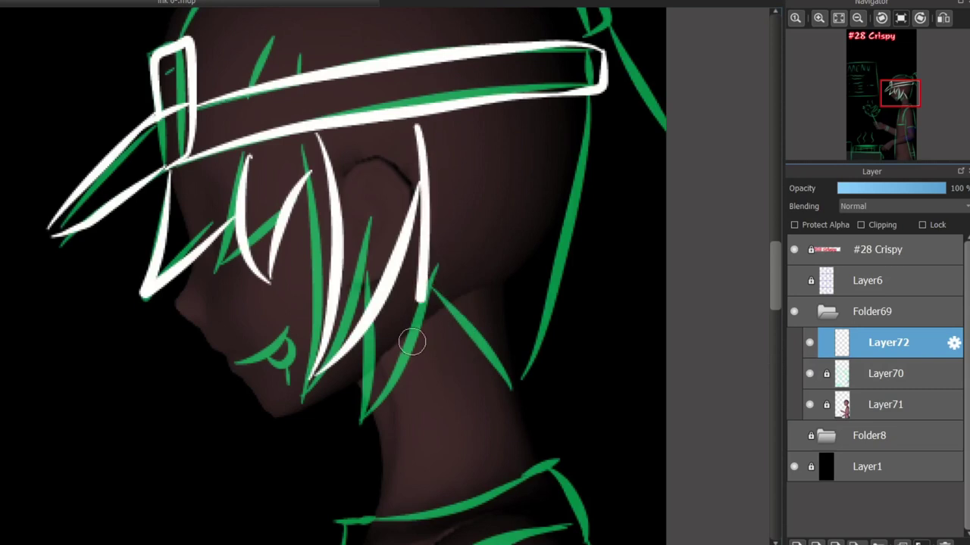
pyautogui.hotkey('ctrl', 'z')
pyautogui.moveTo(418, 121)
pyautogui.mouseDown()
pyautogui.moveTo(417, 310)
pyautogui.moveTo(432, 367)
pyautogui.mouseUp()
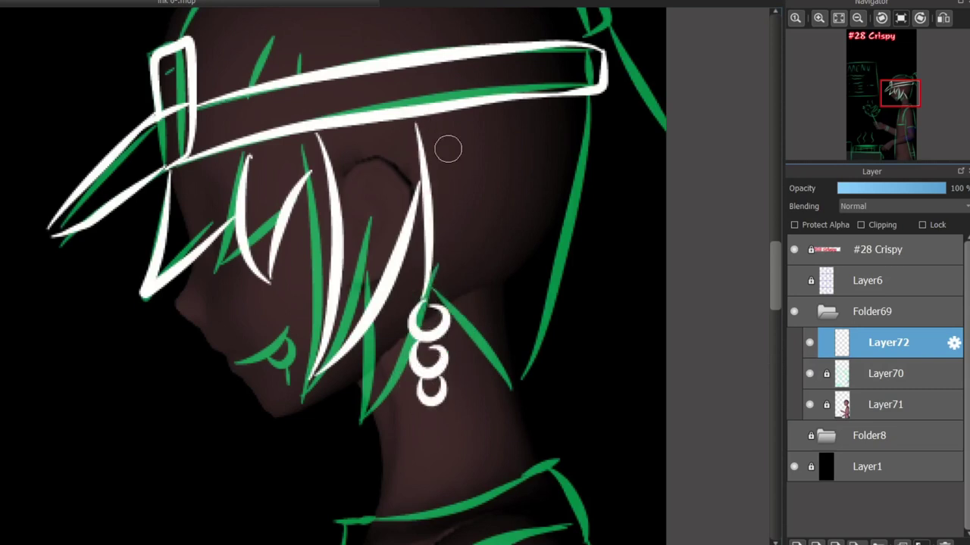
pyautogui.moveTo(456, 125); pyautogui.dragTo(428, 309)
pyautogui.hotkey('ctrl', 'z')
pyautogui.hotkey('ctrl', 'z')
# Ink the pointed hair locks at the back of the head and the outer hair edge from cap band to nape
pyautogui.moveTo(478, 141)
pyautogui.mouseDown()
pyautogui.moveTo(438, 306)
pyautogui.moveTo(528, 402)
pyautogui.mouseUp()
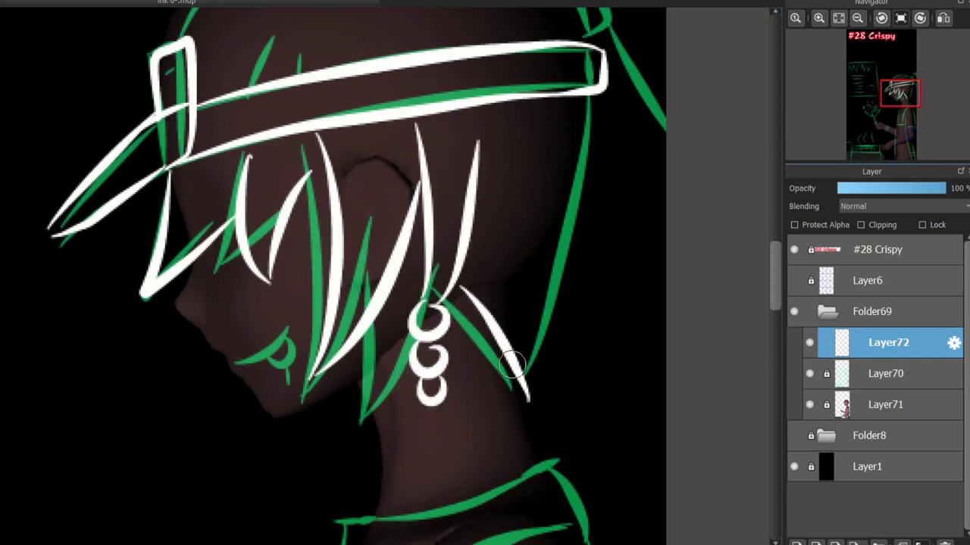
pyautogui.hotkey('ctrl', 'z')
pyautogui.moveTo(470, 220); pyautogui.dragTo(513, 404)
pyautogui.hotkey('ctrl', 'z')
pyautogui.moveTo(478, 171); pyautogui.dragTo(502, 390)
pyautogui.moveTo(502, 390)
pyautogui.mouseDown()
pyautogui.moveTo(556, 232)
pyautogui.moveTo(585, 100)
pyautogui.mouseUp()
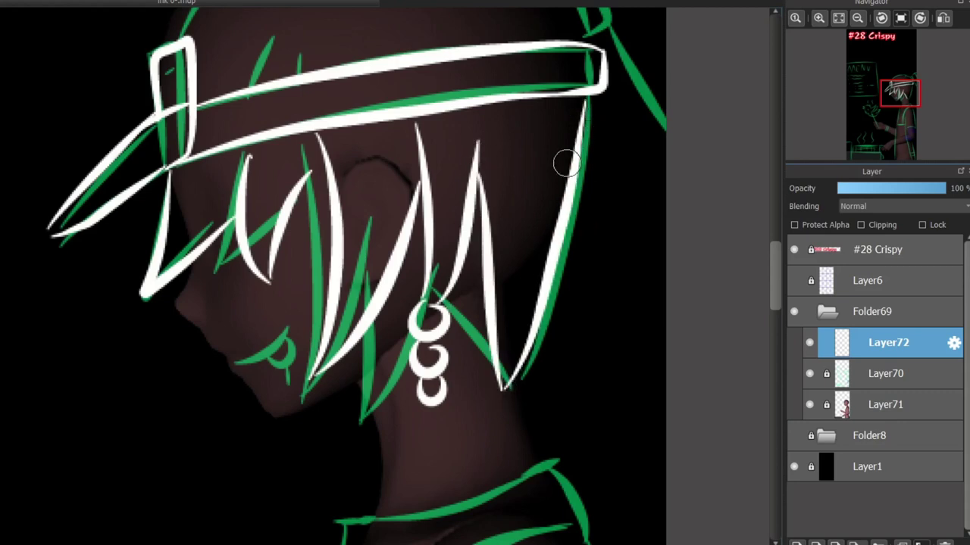
pyautogui.hotkey('ctrl', 'z')
pyautogui.hotkey('ctrl', 'z')
pyautogui.moveTo(479, 182); pyautogui.dragTo(536, 393)
pyautogui.moveTo(590, 92)
pyautogui.mouseDown()
pyautogui.moveTo(542, 332)
pyautogui.moveTo(540, 404)
pyautogui.mouseUp()
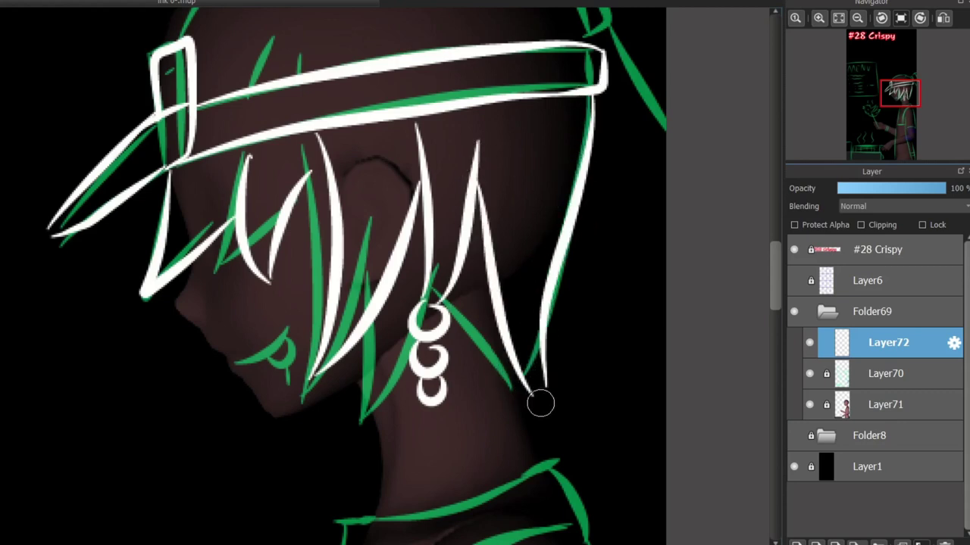
# Ink the cap's rounded crown in white from the front piece over the head to the back of the band
pyautogui.scroll(5, 333, 240)
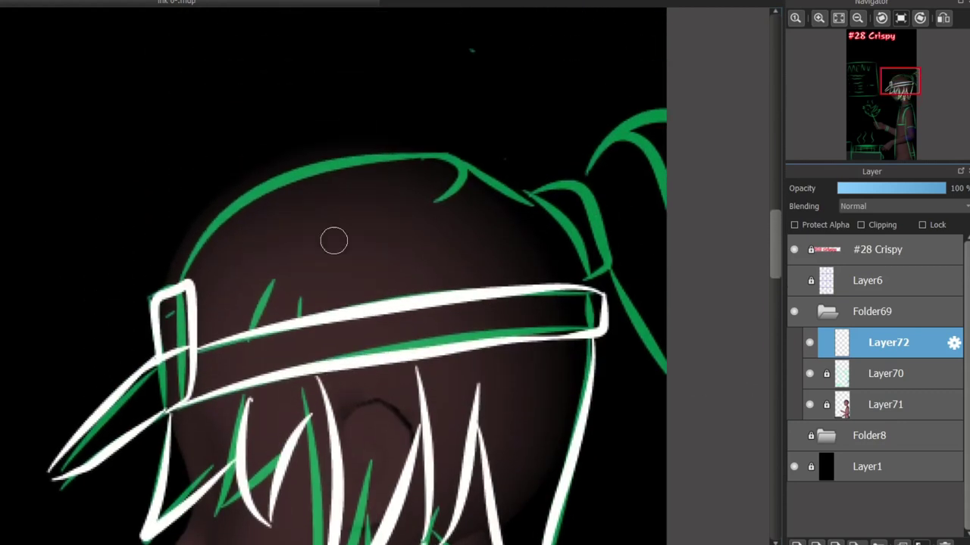
pyautogui.moveTo(178, 279)
pyautogui.mouseDown()
pyautogui.moveTo(227, 229)
pyautogui.moveTo(561, 266)
pyautogui.moveTo(496, 197)
pyautogui.moveTo(568, 278)
pyautogui.mouseUp()
pyautogui.hotkey('ctrl', 'z')
pyautogui.hotkey('ctrl', 'z')
pyautogui.hotkey('ctrl', 'z')
pyautogui.moveTo(179, 280)
pyautogui.mouseDown()
pyautogui.moveTo(195, 251)
pyautogui.moveTo(591, 286)
pyautogui.mouseUp()
# Ink the hair tie and the ponytail curving out from the back of the cap in white
pyautogui.moveTo(534, 195); pyautogui.dragTo(588, 269)
pyautogui.moveTo(609, 189); pyautogui.dragTo(665, 120)
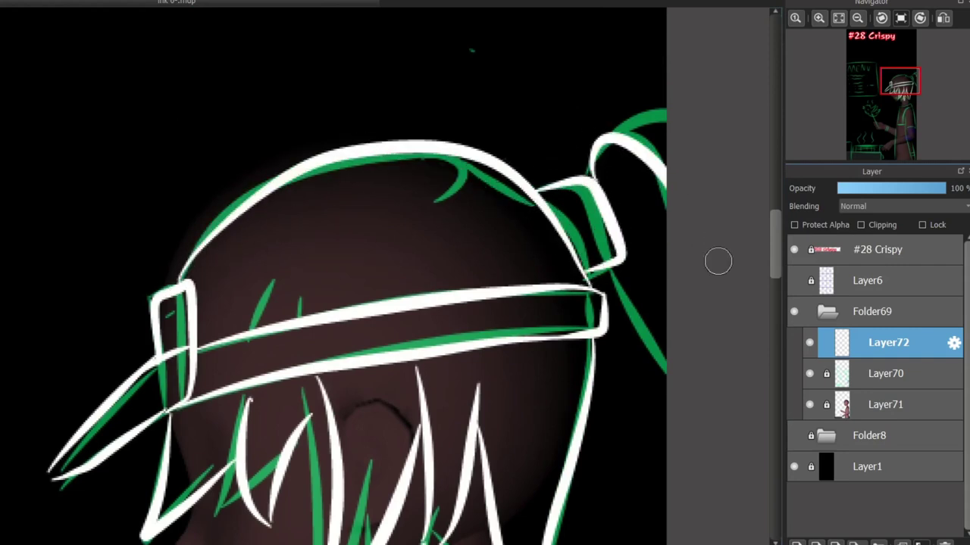
pyautogui.hotkey('ctrl', 'z')
pyautogui.moveTo(617, 268)
pyautogui.mouseDown()
pyautogui.moveTo(717, 384)
pyautogui.moveTo(669, 352)
pyautogui.mouseUp()
# Lower the green sketch layer's opacity further and make the inking layer active again
pyautogui.moveTo(775, 253)
pyautogui.mouseDown()
pyautogui.moveTo(775, 317)
pyautogui.moveTo(775, 298)
pyautogui.mouseUp()
pyautogui.click(886, 373)
pyautogui.moveTo(894, 188); pyautogui.dragTo(862, 190)
pyautogui.click(886, 343)
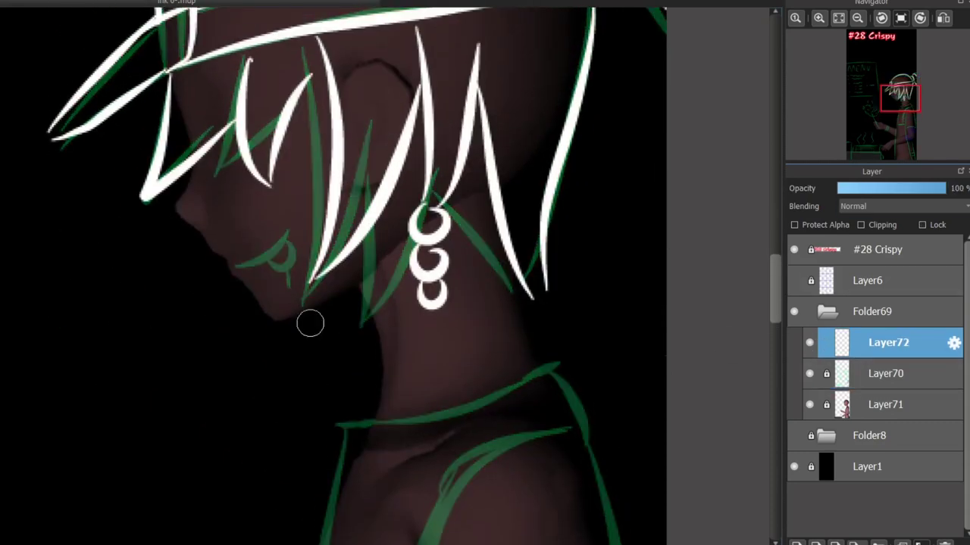
# Ink the face profile in white from nose to chin and along the jaw to the side lock
pyautogui.moveTo(177, 219)
pyautogui.mouseDown()
pyautogui.moveTo(230, 265)
pyautogui.moveTo(356, 270)
pyautogui.mouseUp()
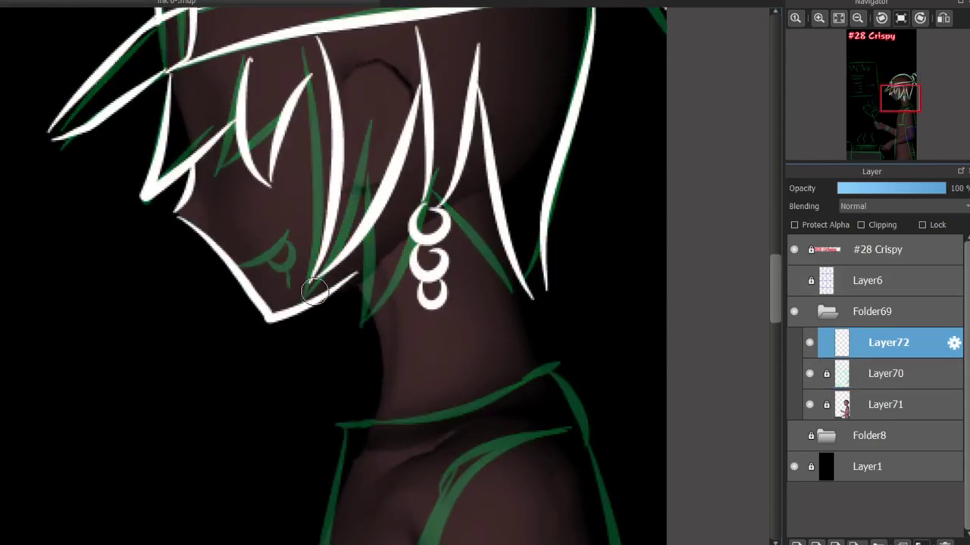
pyautogui.scroll(2, 248, 281)
pyautogui.scroll(-2, 248, 282)
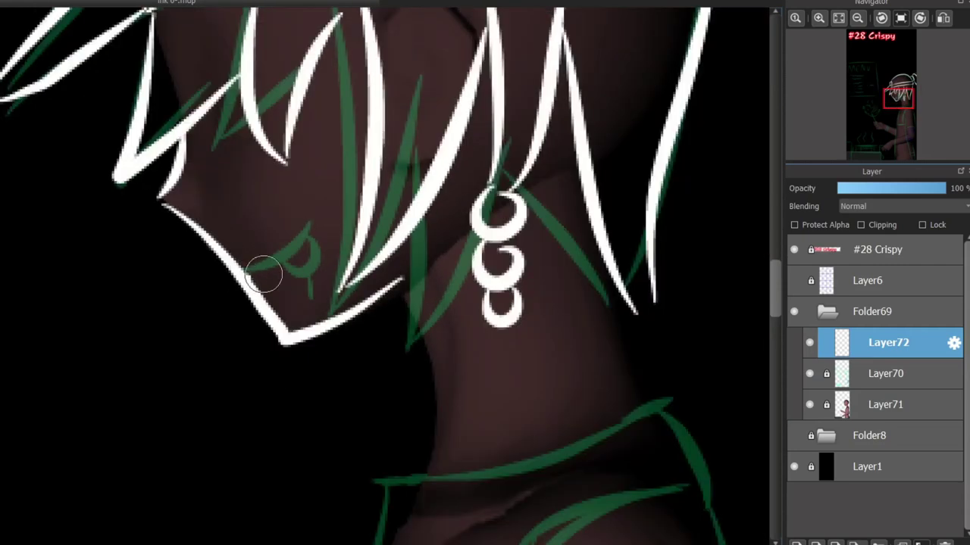
pyautogui.moveTo(361, 312); pyautogui.dragTo(421, 258)
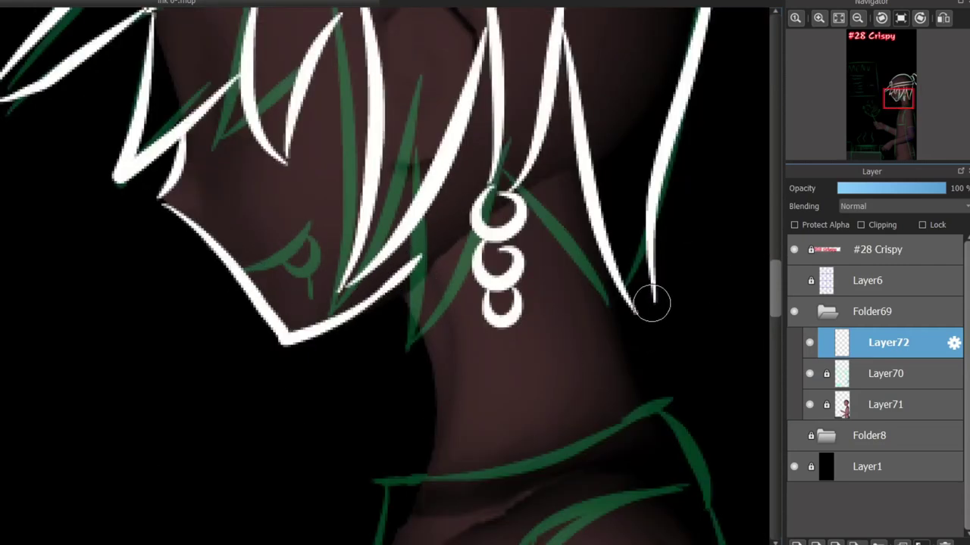
# Ink the back and front edges of the neck and the curved shirt collar in white
pyautogui.moveTo(612, 268)
pyautogui.mouseDown()
pyautogui.moveTo(647, 387)
pyautogui.moveTo(651, 335)
pyautogui.mouseUp()
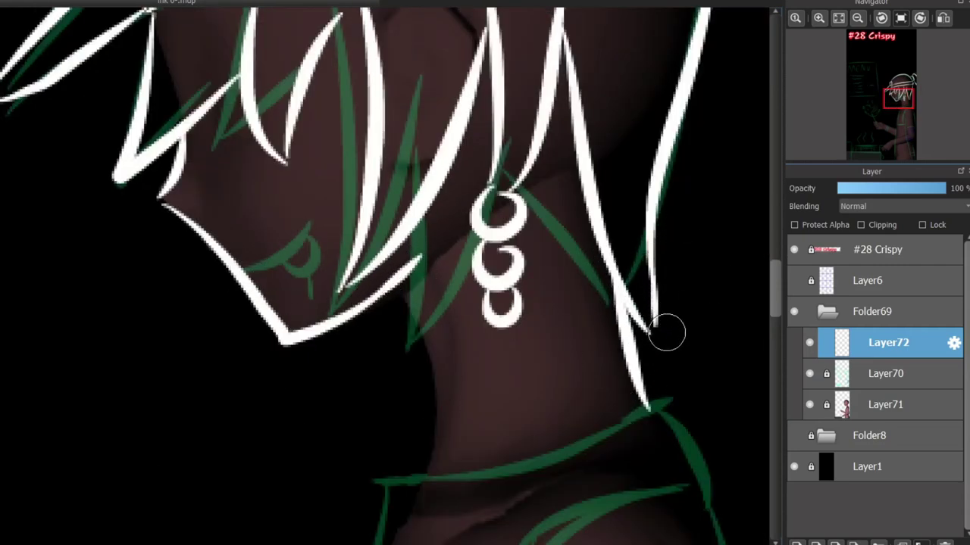
pyautogui.scroll(-3, 758, 304)
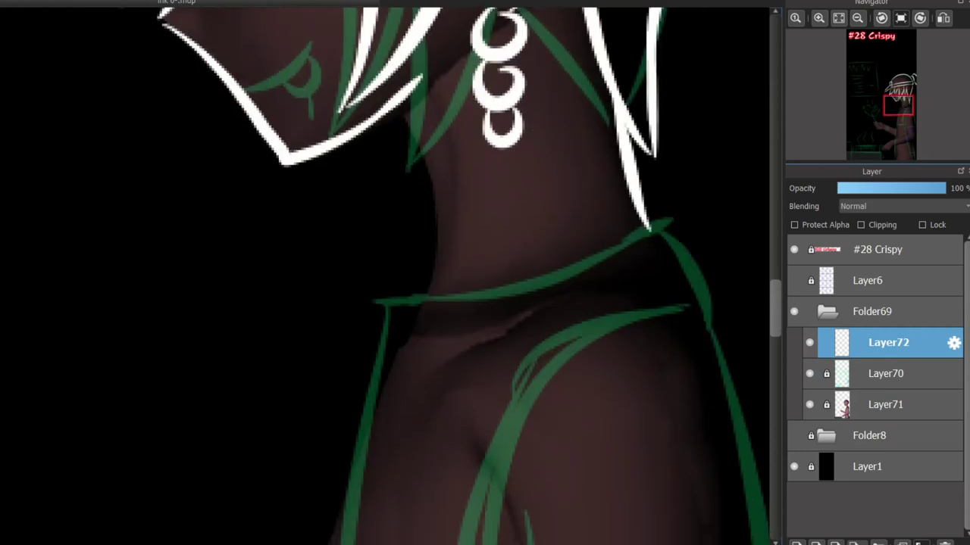
pyautogui.moveTo(409, 287)
pyautogui.mouseDown()
pyautogui.moveTo(630, 267)
pyautogui.moveTo(657, 227)
pyautogui.mouseUp()
pyautogui.hotkey('ctrl', 'z')
pyautogui.moveTo(418, 284)
pyautogui.mouseDown()
pyautogui.moveTo(667, 222)
pyautogui.moveTo(650, 225)
pyautogui.mouseUp()
pyautogui.hotkey('ctrl', 'z')
pyautogui.moveTo(401, 103)
pyautogui.mouseDown()
pyautogui.moveTo(423, 292)
pyautogui.moveTo(436, 241)
pyautogui.moveTo(427, 284)
pyautogui.moveTo(432, 312)
pyautogui.mouseUp()
pyautogui.hotkey('ctrl', 'z')
pyautogui.scroll(-2, 403, 290)
pyautogui.moveTo(775, 314); pyautogui.dragTo(775, 367)
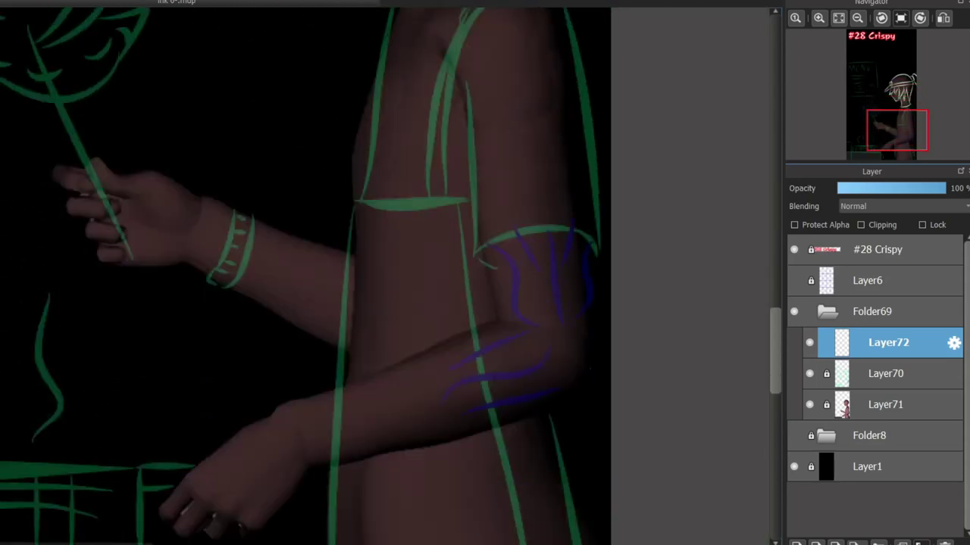
# Ink the curved hem of the near short sleeve in white
pyautogui.scroll(5, 692, 315)
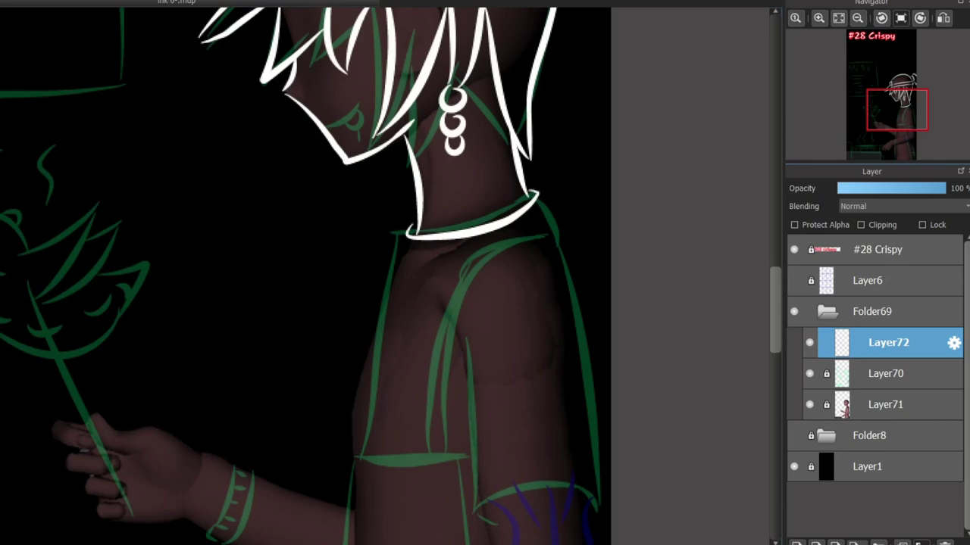
pyautogui.scroll(-3, 280, 388)
pyautogui.scroll(3, 242, 458)
pyautogui.scroll(1, 565, 342)
pyautogui.scroll(-1, 540, 463)
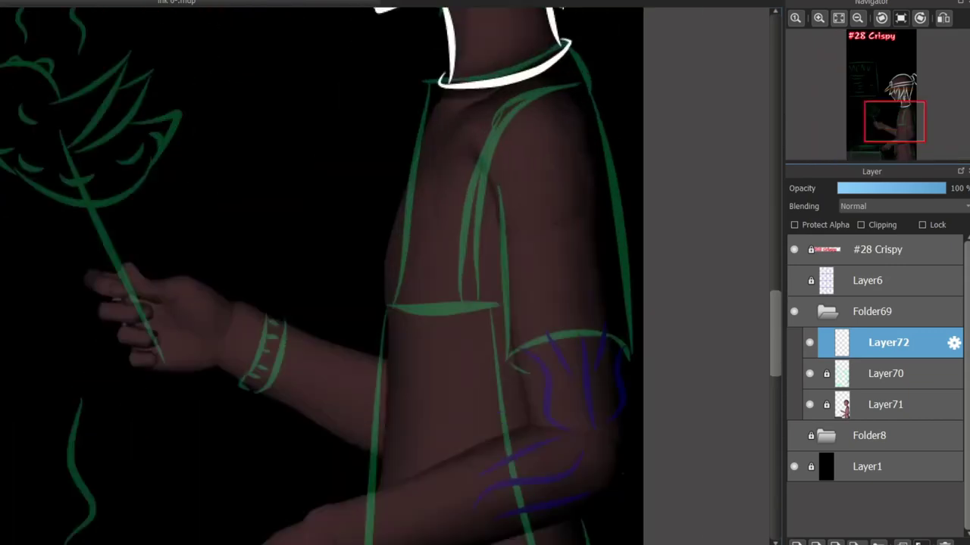
pyautogui.scroll(1, 606, 117)
pyautogui.moveTo(457, 479); pyautogui.dragTo(646, 459)
pyautogui.hotkey('ctrl', 'z')
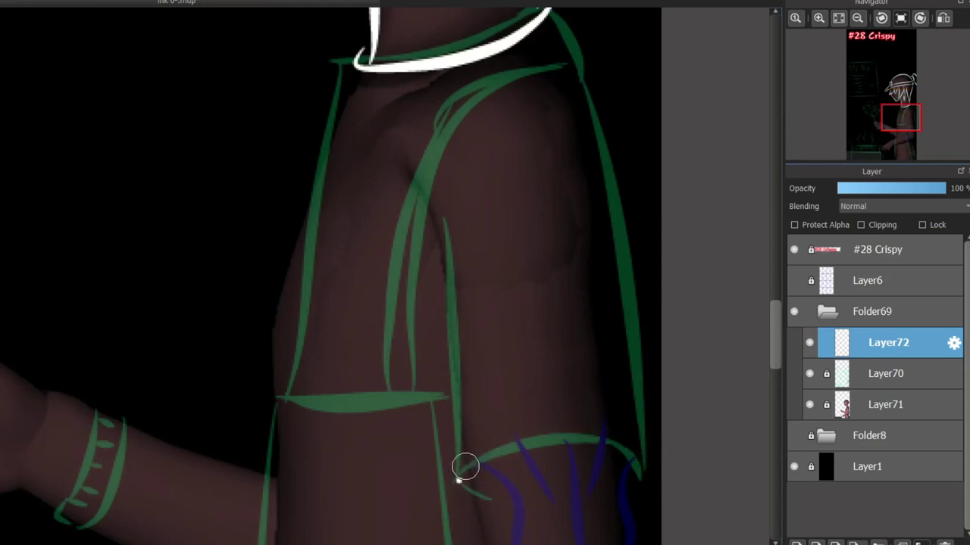
pyautogui.moveTo(461, 480)
pyautogui.mouseDown()
pyautogui.moveTo(641, 477)
pyautogui.moveTo(650, 465)
pyautogui.mouseUp()
pyautogui.hotkey('ctrl', 'z')
pyautogui.hotkey('ctrl', 'z')
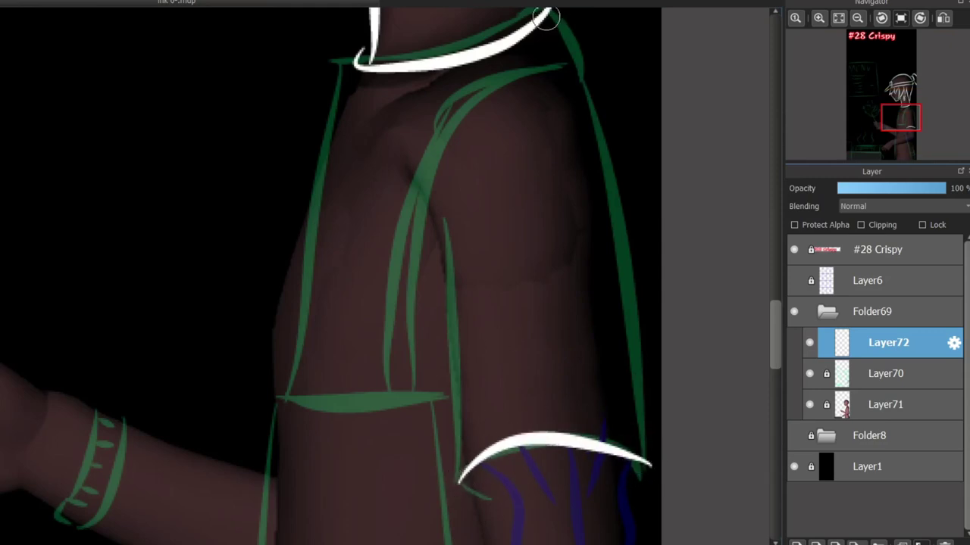
# Ink the shirt's back line in white from the collar over the shoulder to the sleeve hem's outer end
pyautogui.moveTo(730, 297); pyautogui.dragTo(731, 340)
pyautogui.moveTo(552, 45)
pyautogui.mouseDown()
pyautogui.moveTo(586, 123)
pyautogui.moveTo(647, 504)
pyautogui.moveTo(605, 169)
pyautogui.mouseUp()
pyautogui.hotkey('ctrl', 'z')
pyautogui.hotkey('ctrl', 'z')
pyautogui.moveTo(587, 120); pyautogui.dragTo(652, 503)
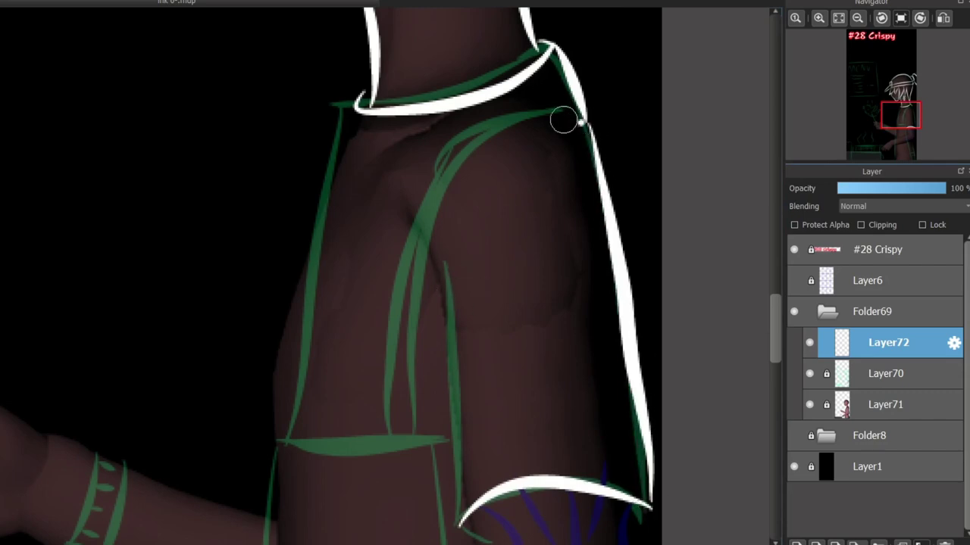
# Ink the sleeve's front edge and the two curved apron strap lines from the shoulder to the bib
pyautogui.moveTo(563, 120)
pyautogui.mouseDown()
pyautogui.moveTo(445, 262)
pyautogui.moveTo(443, 252)
pyautogui.moveTo(454, 520)
pyautogui.mouseUp()
pyautogui.hotkey('ctrl', 'z')
pyautogui.hotkey('ctrl', 'z')
pyautogui.moveTo(451, 190); pyautogui.dragTo(411, 441)
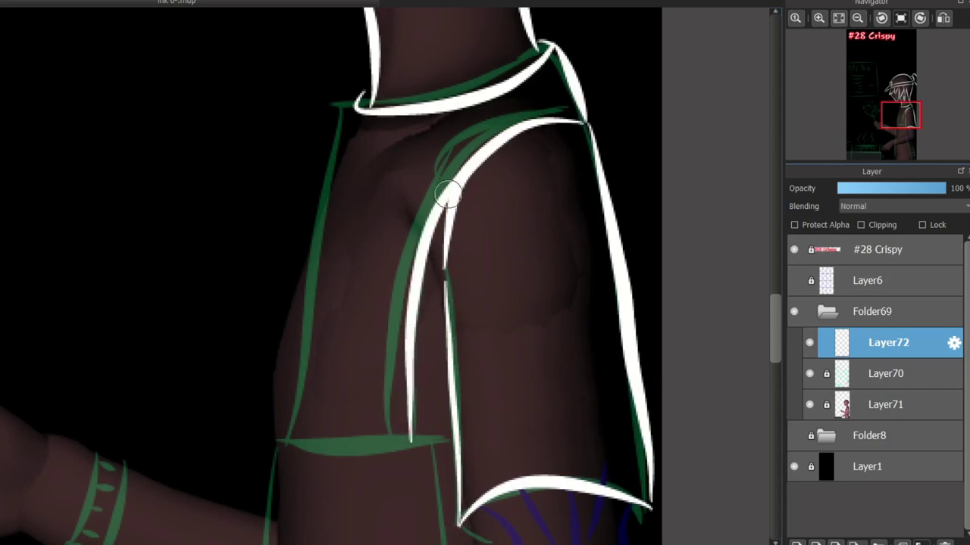
pyautogui.moveTo(529, 120)
pyautogui.mouseDown()
pyautogui.moveTo(402, 237)
pyautogui.moveTo(390, 436)
pyautogui.mouseUp()
# Ink the top edge of the apron bib and the chest line running from the collar down to it
pyautogui.moveTo(448, 442)
pyautogui.mouseDown()
pyautogui.moveTo(274, 442)
pyautogui.moveTo(453, 441)
pyautogui.mouseUp()
pyautogui.hotkey('ctrl', 'z')
pyautogui.hotkey('ctrl', 'z')
pyautogui.moveTo(355, 102); pyautogui.dragTo(284, 402)
pyautogui.hotkey('ctrl', 'z')
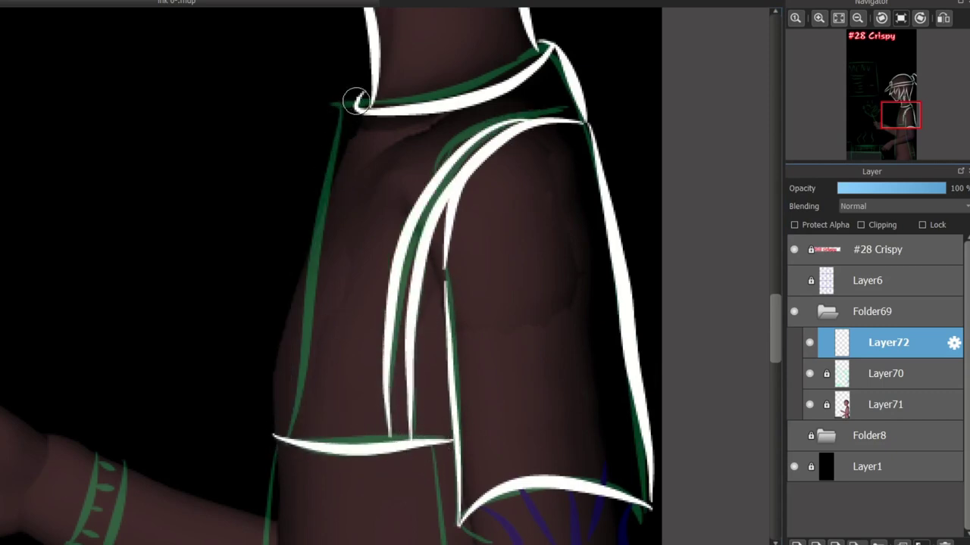
pyautogui.hotkey('ctrl', 'z')
pyautogui.moveTo(352, 99)
pyautogui.mouseDown()
pyautogui.moveTo(302, 415)
pyautogui.moveTo(296, 307)
pyautogui.moveTo(353, 104)
pyautogui.moveTo(282, 438)
pyautogui.moveTo(353, 106)
pyautogui.mouseUp()
pyautogui.hotkey('ctrl', 'z')
pyautogui.hotkey('ctrl', 'z')
pyautogui.hotkey('ctrl', 'z')
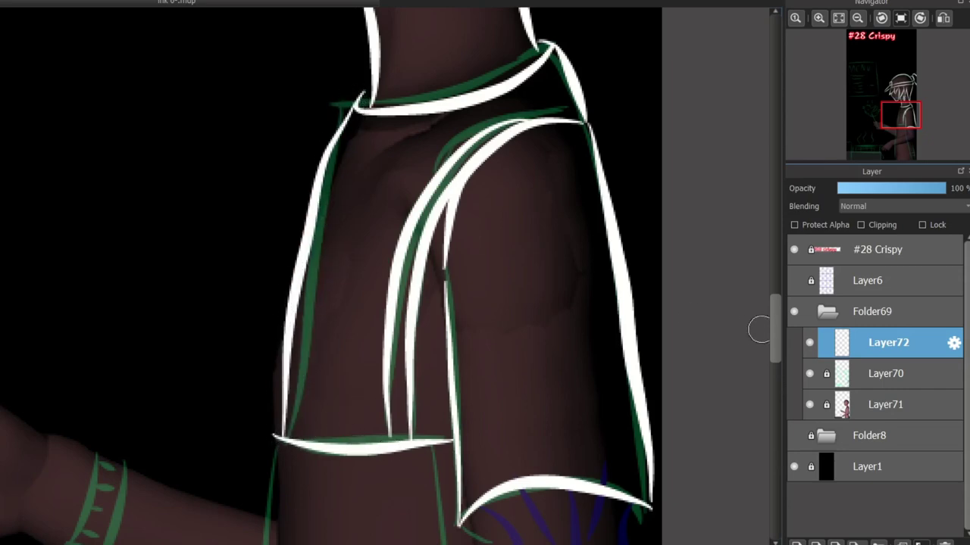
# Ink the upper and lower edges of the near forearm from elbow to wrist in white
pyautogui.moveTo(775, 330); pyautogui.dragTo(775, 383)
pyautogui.moveTo(164, 326)
pyautogui.mouseDown()
pyautogui.moveTo(351, 251)
pyautogui.moveTo(552, 203)
pyautogui.mouseUp()
pyautogui.moveTo(226, 414); pyautogui.dragTo(642, 315)
# Ink the inner and outer edges of the upper arm below the sleeve and extend the elbow line
pyautogui.moveTo(472, 96)
pyautogui.mouseDown()
pyautogui.moveTo(498, 173)
pyautogui.moveTo(496, 148)
pyautogui.moveTo(489, 188)
pyautogui.mouseUp()
pyautogui.scroll(1, 497, 147)
pyautogui.hotkey('ctrl', 'z')
pyautogui.hotkey('ctrl', 'z')
pyautogui.moveTo(463, 73); pyautogui.dragTo(485, 212)
pyautogui.hotkey('ctrl', 'z')
pyautogui.hotkey('ctrl', 'z')
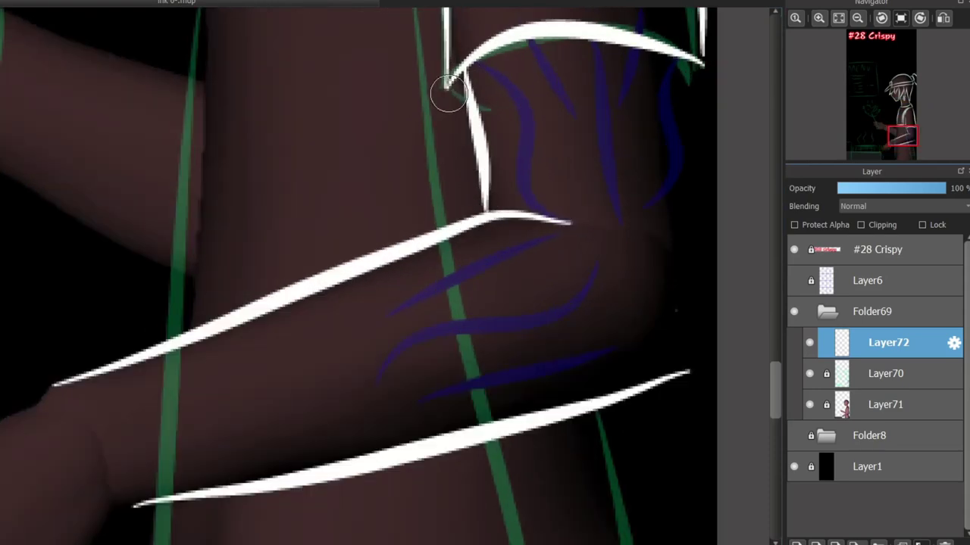
pyautogui.hotkey('ctrl', 'z')
pyautogui.moveTo(685, 67); pyautogui.dragTo(729, 236)
pyautogui.hotkey('ctrl', 'z')
pyautogui.moveTo(650, 384); pyautogui.dragTo(723, 348)
# Ink the back of the near hand in white from the wrist to the first knuckle
pyautogui.moveTo(462, 544); pyautogui.dragTo(387, 544)
pyautogui.moveTo(775, 394); pyautogui.dragTo(775, 418)
pyautogui.moveTo(401, 169)
pyautogui.mouseDown()
pyautogui.moveTo(253, 293)
pyautogui.moveTo(393, 167)
pyautogui.moveTo(295, 229)
pyautogui.moveTo(231, 313)
pyautogui.moveTo(203, 324)
pyautogui.moveTo(226, 369)
pyautogui.moveTo(209, 389)
pyautogui.mouseUp()
pyautogui.hotkey('ctrl', 'z')
pyautogui.hotkey('ctrl', 'z')
pyautogui.hotkey('ctrl', 'z')
# Ink the four curled fingers of the near hand and the palm edge back to the wrist
pyautogui.moveTo(216, 312)
pyautogui.mouseDown()
pyautogui.moveTo(175, 375)
pyautogui.moveTo(190, 398)
pyautogui.mouseUp()
pyautogui.hotkey('ctrl', 'z')
pyautogui.hotkey('ctrl', 'z')
pyautogui.moveTo(236, 353)
pyautogui.mouseDown()
pyautogui.moveTo(208, 419)
pyautogui.moveTo(250, 422)
pyautogui.mouseUp()
pyautogui.moveTo(274, 382); pyautogui.dragTo(303, 438)
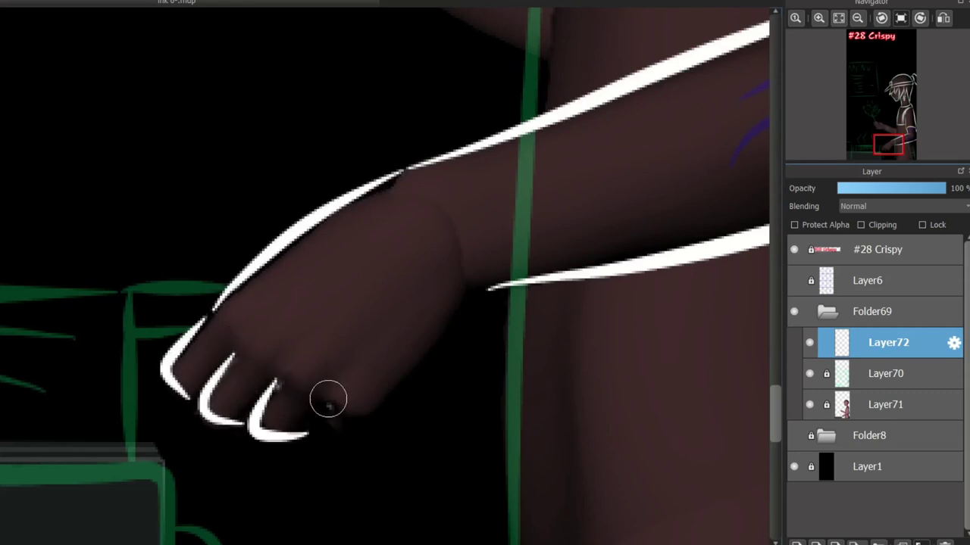
pyautogui.moveTo(329, 398)
pyautogui.mouseDown()
pyautogui.moveTo(340, 437)
pyautogui.moveTo(481, 299)
pyautogui.moveTo(377, 418)
pyautogui.mouseUp()
pyautogui.hotkey('ctrl', 'z')
pyautogui.hotkey('ctrl', 'z')
pyautogui.moveTo(412, 521)
pyautogui.mouseDown()
pyautogui.moveTo(627, 514)
pyautogui.moveTo(430, 516)
pyautogui.mouseUp()
# Ink a small white ring just below the cook's nose
pyautogui.moveTo(887, 145); pyautogui.dragTo(893, 104)
pyautogui.moveTo(287, 190)
pyautogui.mouseDown()
pyautogui.moveTo(270, 222)
pyautogui.moveTo(267, 199)
pyautogui.mouseUp()
pyautogui.hotkey('ctrl', 'z')
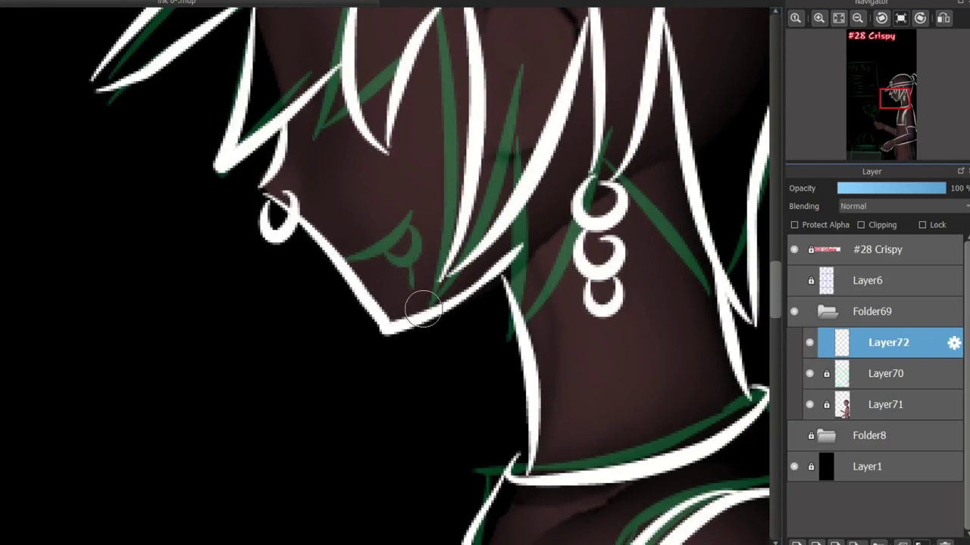
pyautogui.moveTo(886, 137); pyautogui.dragTo(869, 148)
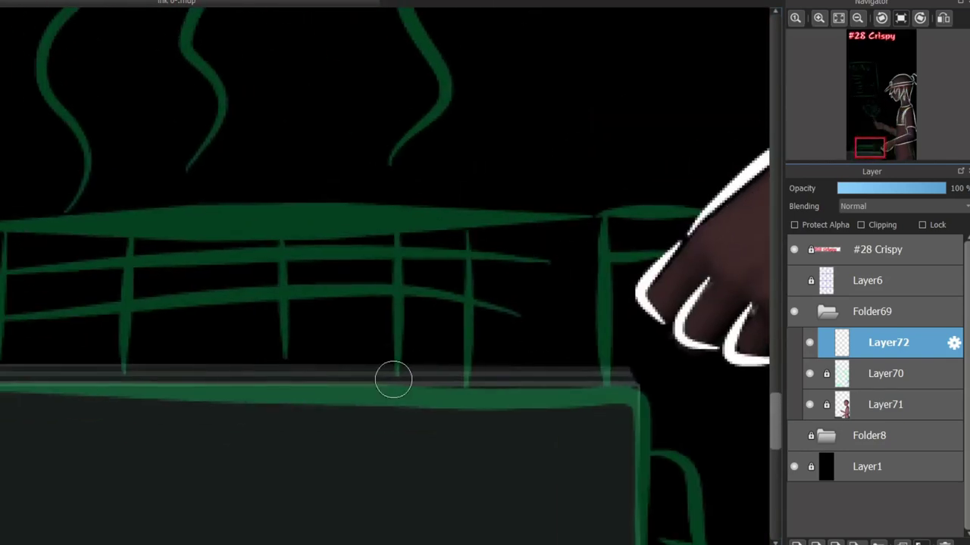
pyautogui.scroll(-1, 393, 379)
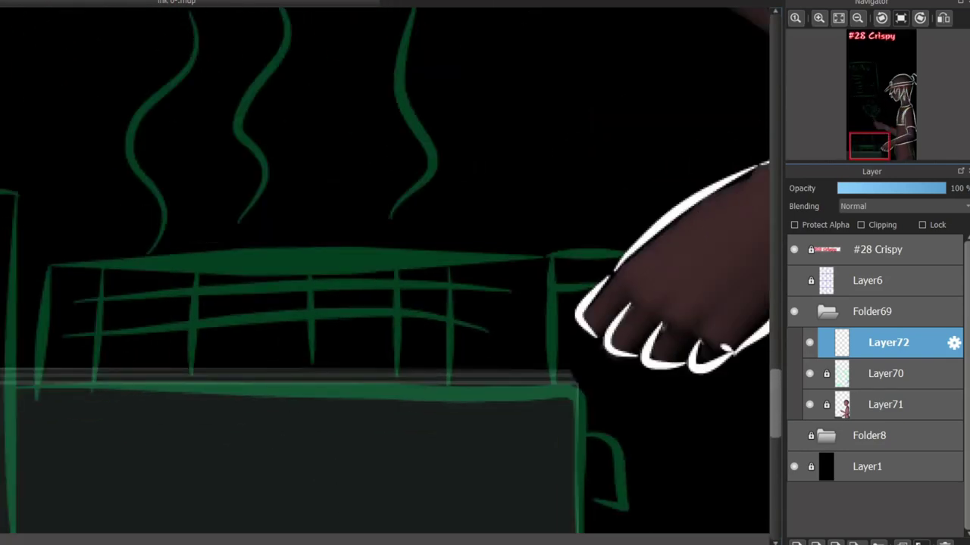
pyautogui.moveTo(189, 148); pyautogui.dragTo(335, 255)
pyautogui.moveTo(225, 132); pyautogui.dragTo(323, 165)
pyautogui.hotkey('ctrl', 'z')
pyautogui.hotkey('ctrl', 'z')
# Ink the raised block at the canvas edge and the top and side of the dark grill box with straight white lines
pyautogui.moveTo(868, 147); pyautogui.dragTo(860, 146)
pyautogui.moveTo(91, 201)
pyautogui.mouseDown()
pyautogui.moveTo(197, 177)
pyautogui.moveTo(213, 197)
pyautogui.mouseUp()
pyautogui.moveTo(213, 197)
pyautogui.mouseDown()
pyautogui.moveTo(210, 433)
pyautogui.moveTo(209, 402)
pyautogui.mouseUp()
pyautogui.moveTo(861, 146); pyautogui.dragTo(877, 146)
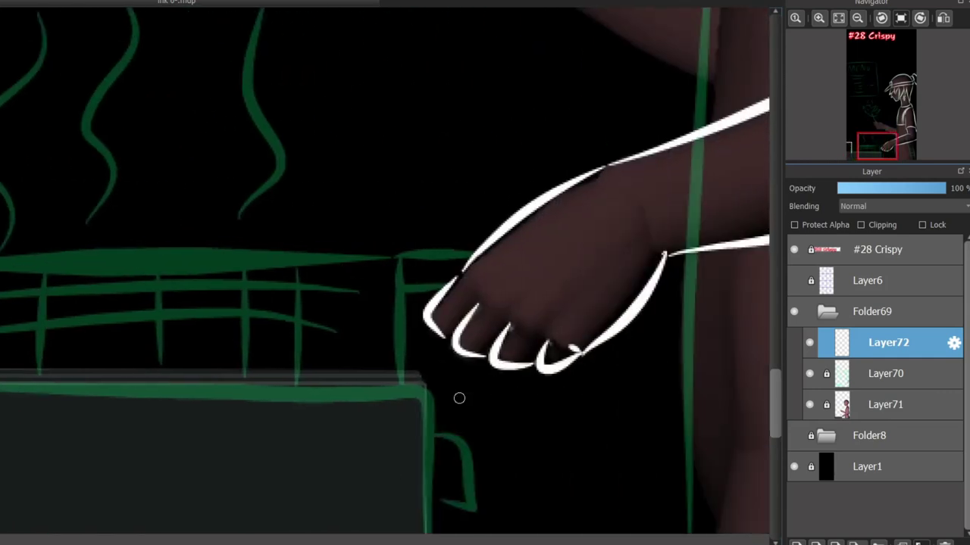
pyautogui.moveTo(0, 398); pyautogui.dragTo(429, 395)
pyautogui.moveTo(429, 395); pyautogui.dragTo(429, 539)
# Ink the wire basket's straight outer frame and its handle lines reaching the hand above the grill box
pyautogui.moveTo(878, 146); pyautogui.dragTo(871, 146)
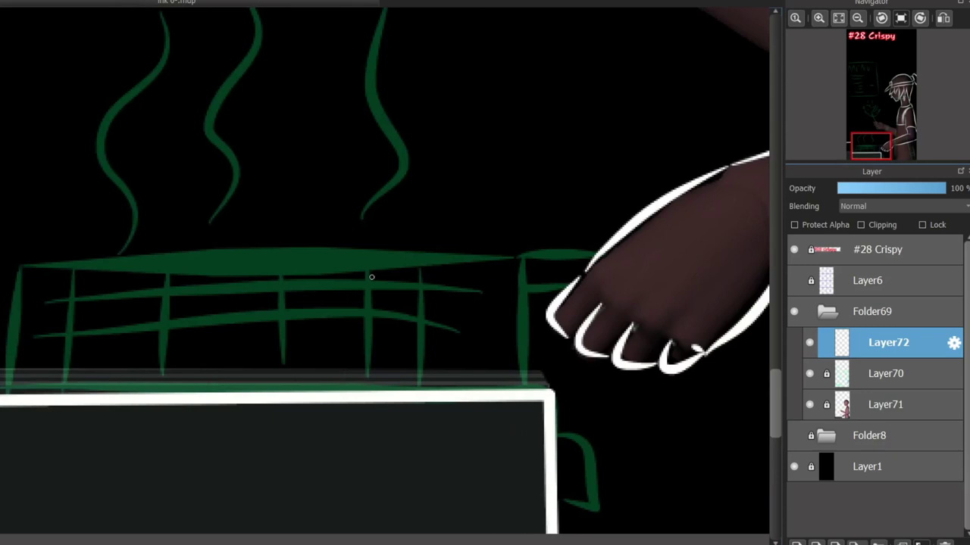
pyautogui.moveTo(595, 255); pyautogui.dragTo(19, 267)
pyautogui.moveTo(19, 267); pyautogui.dragTo(19, 394)
pyautogui.keyDown('shift'); pyautogui.click(525, 395); pyautogui.keyUp('shift')
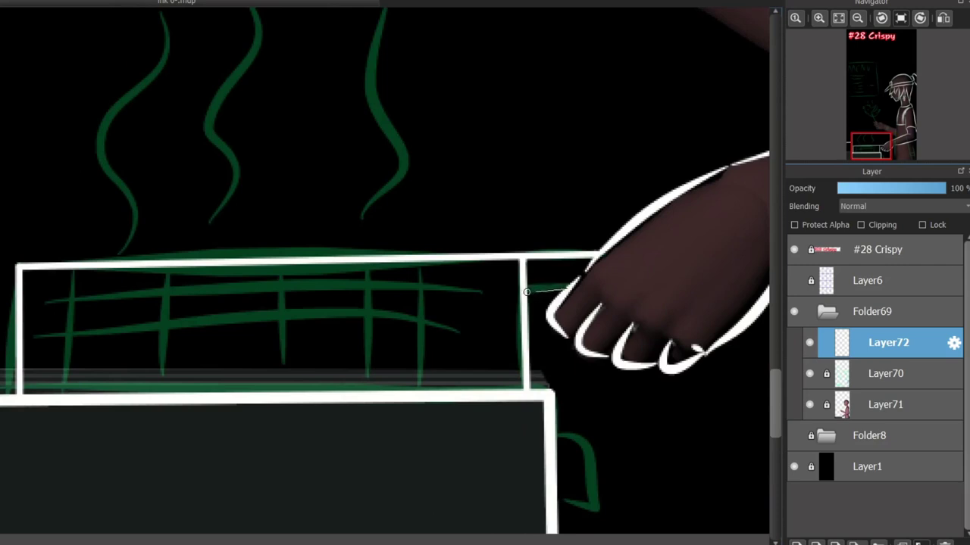
# Draw five straight vertical white wires inside the basket frame
pyautogui.keyDown('shift'); pyautogui.click(75, 390); pyautogui.keyUp('shift')
pyautogui.keyDown('shift'); pyautogui.click(157, 263); pyautogui.keyUp('shift')
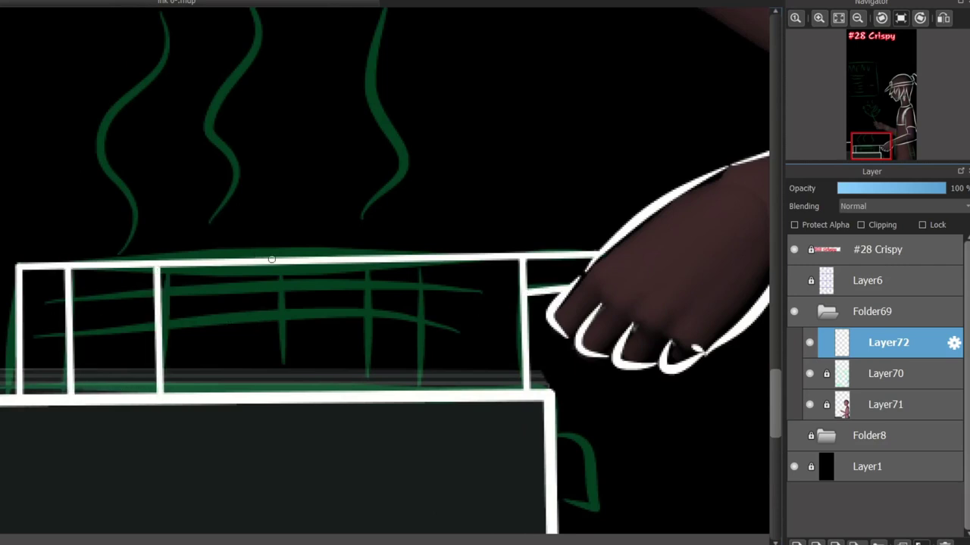
pyautogui.keyDown('shift'); pyautogui.click(281, 394); pyautogui.keyUp('shift')
pyautogui.keyDown('shift'); pyautogui.click(363, 266); pyautogui.keyUp('shift')
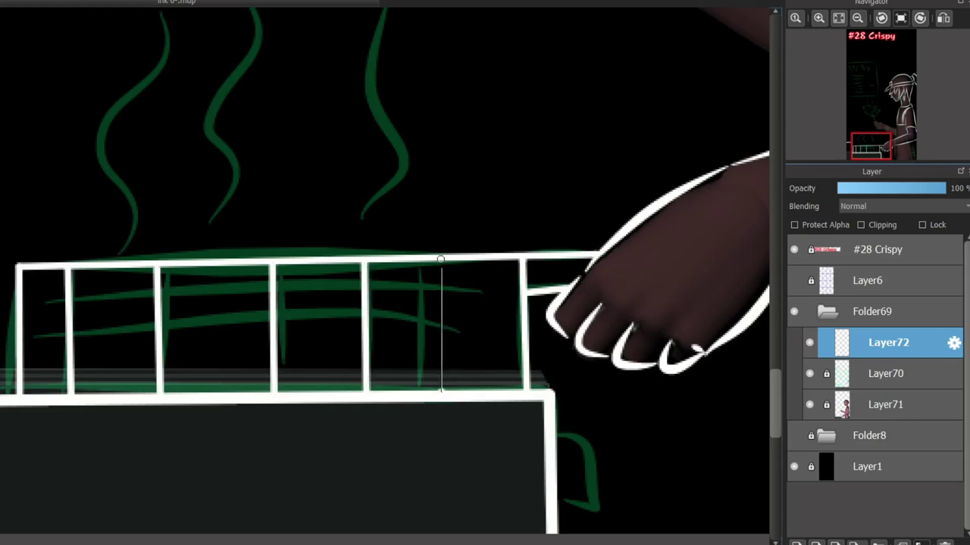
pyautogui.keyDown('shift'); pyautogui.click(440, 260); pyautogui.keyUp('shift')
pyautogui.click(23, 294)
pyautogui.keyDown('shift'); pyautogui.click(522, 283); pyautogui.keyUp('shift')
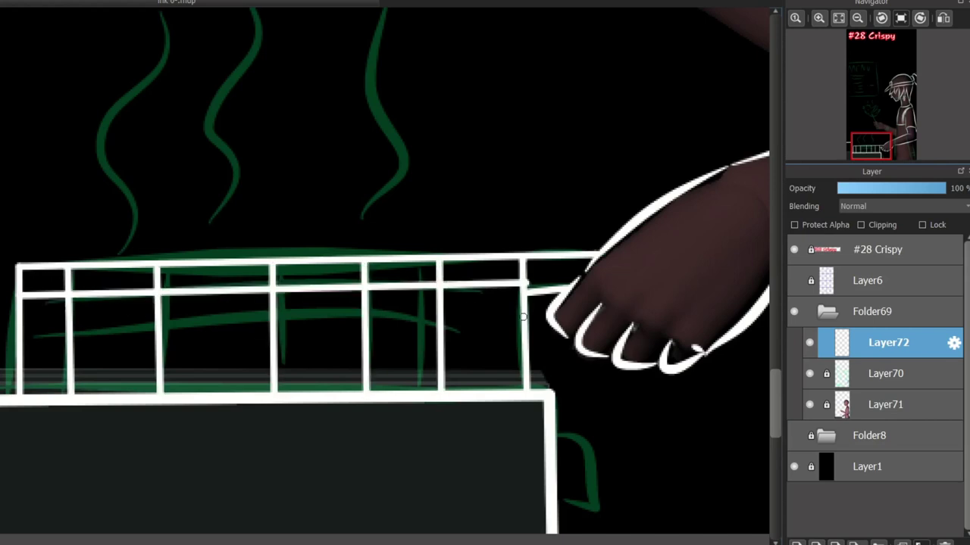
pyautogui.hotkey('ctrl', 'z')
pyautogui.click(523, 283)
pyautogui.keyDown('shift'); pyautogui.click(18, 296); pyautogui.keyUp('shift')
pyautogui.hotkey('ctrl', 'z')
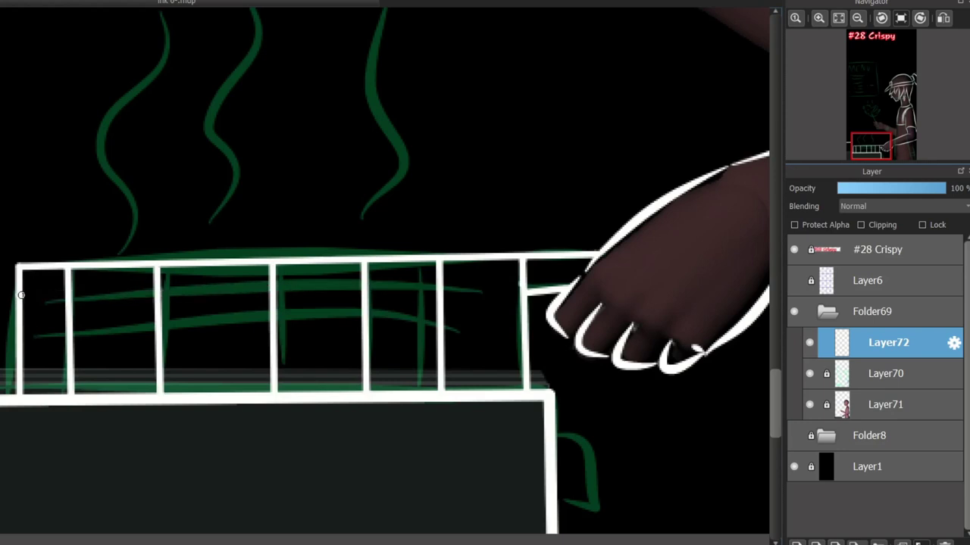
# Draw three straight horizontal white wires across the basket frame to complete its grid
pyautogui.click(21, 295)
pyautogui.keyDown('shift'); pyautogui.click(521, 283); pyautogui.keyUp('shift')
pyautogui.click(521, 321)
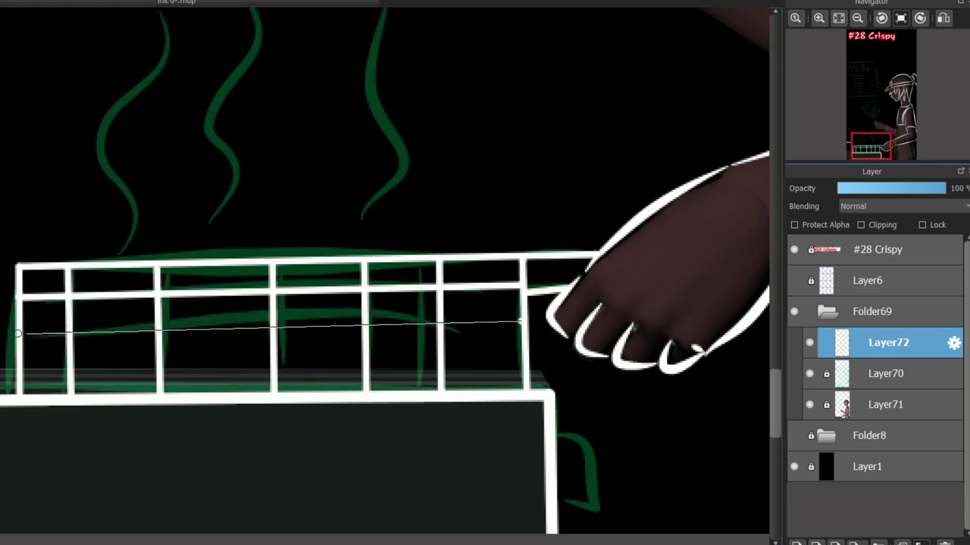
pyautogui.keyDown('shift'); pyautogui.click(18, 333); pyautogui.keyUp('shift')
pyautogui.click(20, 367)
pyautogui.keyDown('shift'); pyautogui.click(522, 358); pyautogui.keyUp('shift')
pyautogui.moveTo(248, 165); pyautogui.dragTo(353, 179)
pyautogui.hotkey('ctrl', 'z')
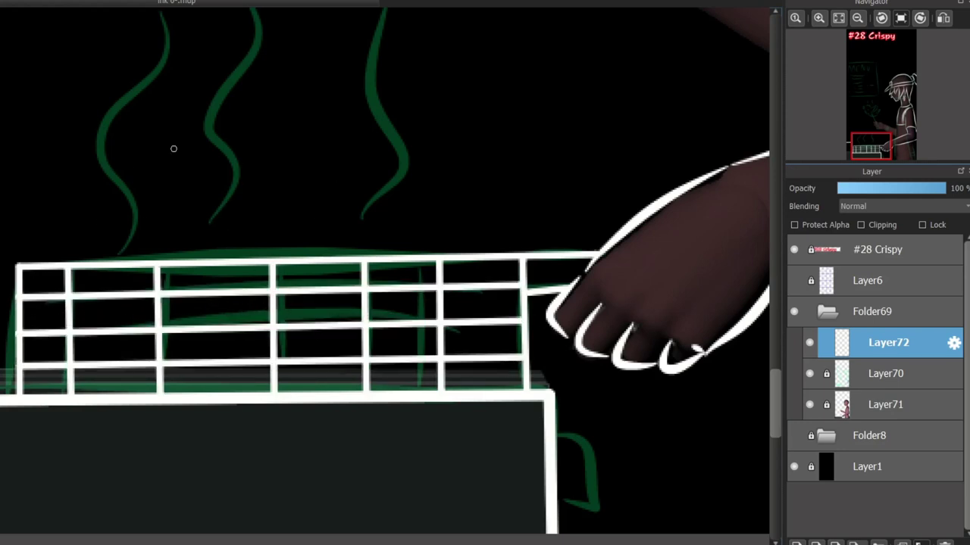
# Add a new layer directly beneath the inking layer, lock the inking layer Layer72 and make the new layer active
pyautogui.scroll(-5, 173, 149)
pyautogui.moveTo(889, 143); pyautogui.dragTo(898, 113)
pyautogui.moveTo(809, 373)
pyautogui.mouseDown()
pyautogui.moveTo(810, 405)
pyautogui.moveTo(810, 374)
pyautogui.mouseUp()
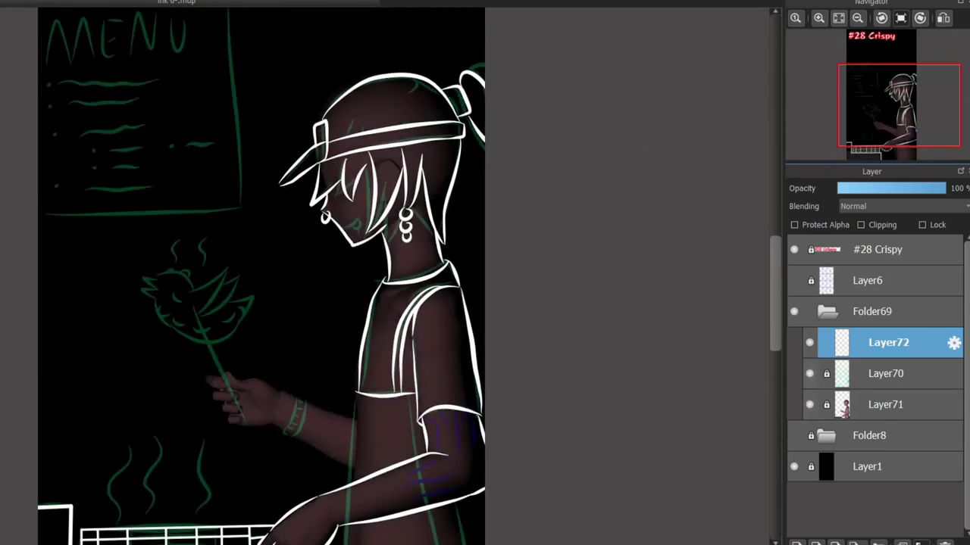
pyautogui.click(797, 544)
pyautogui.moveTo(887, 342); pyautogui.dragTo(886, 388)
pyautogui.click(886, 342)
pyautogui.click(922, 225)
pyautogui.click(810, 343)
pyautogui.click(810, 343)
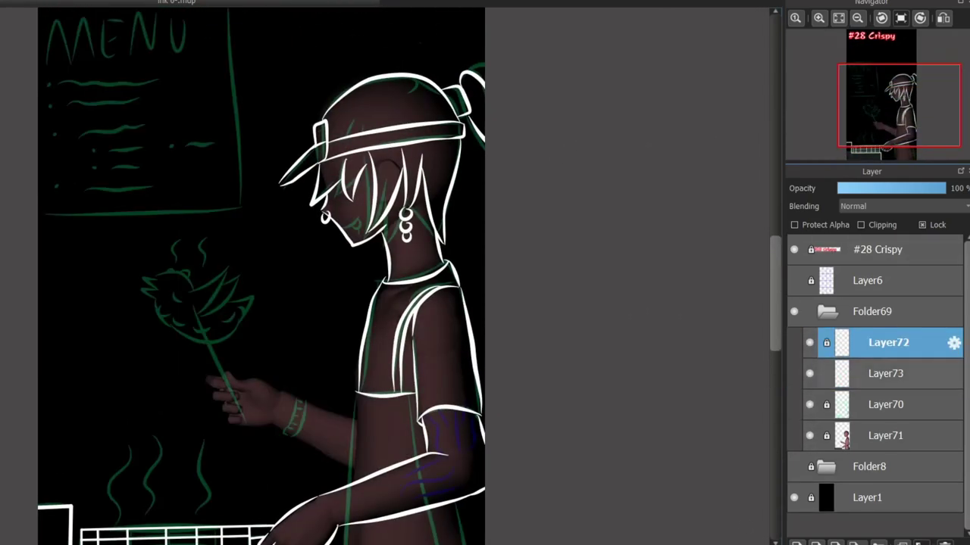
pyautogui.click(886, 374)
# Ink the apron's front and back edges in white from the bib down to the canvas bottom, across the forearm
pyautogui.click(892, 140)
pyautogui.scroll(2, 625, 221)
pyautogui.moveTo(346, 87); pyautogui.dragTo(319, 540)
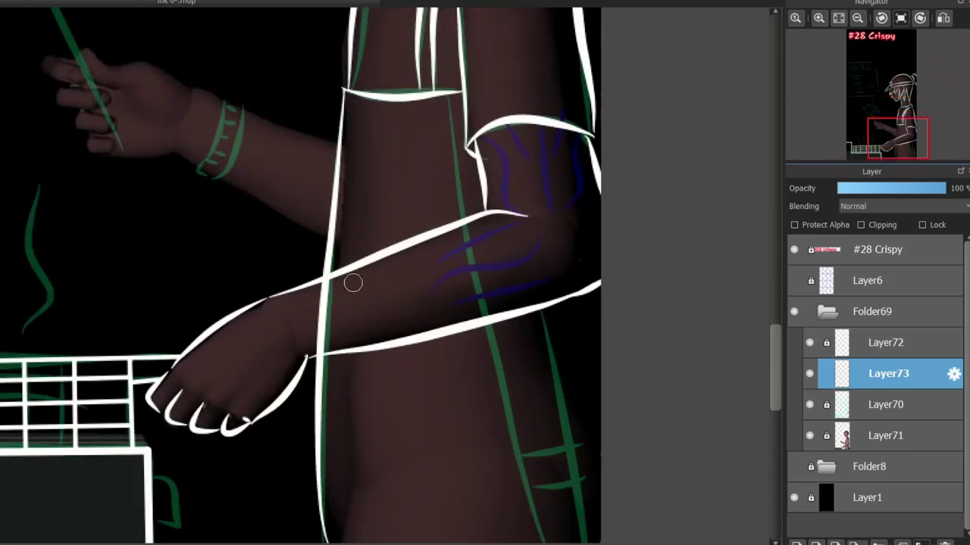
pyautogui.moveTo(774, 355); pyautogui.dragTo(774, 364)
pyautogui.hotkey('ctrl', 'z')
pyautogui.hotkey('ctrl', 'z')
pyautogui.moveTo(345, 37); pyautogui.dragTo(310, 489)
pyautogui.hotkey('ctrl', 'z')
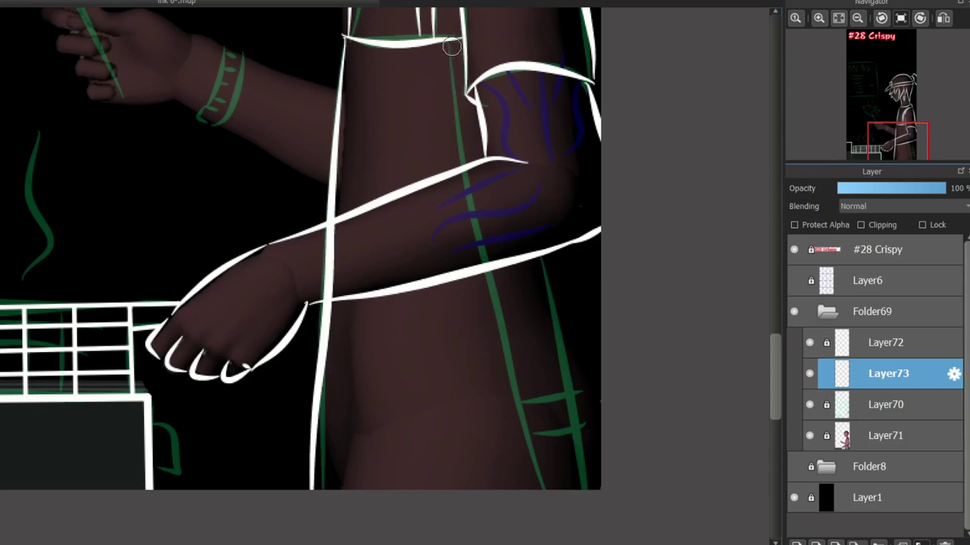
pyautogui.moveTo(454, 41); pyautogui.dragTo(545, 489)
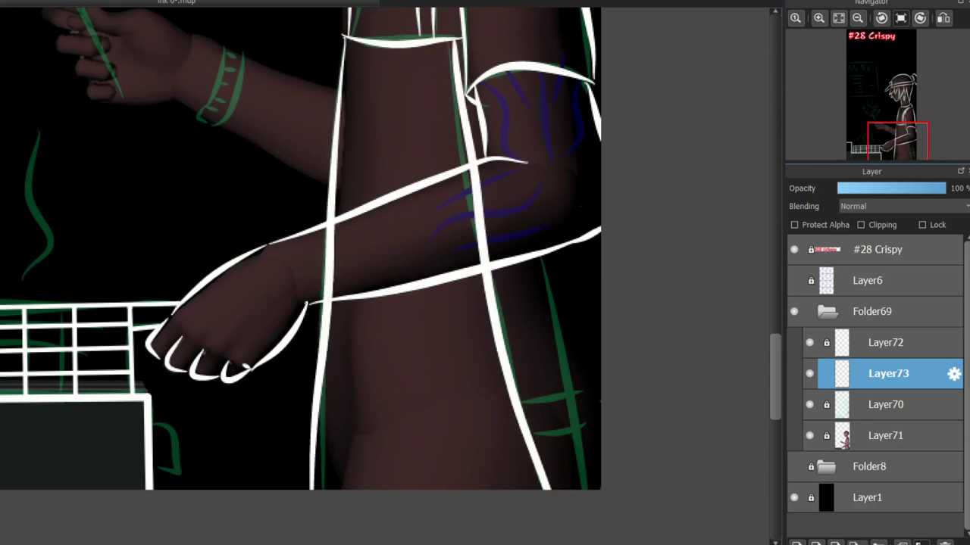
# Ink the lower back line below the elbow and two short curved bands between it and the apron
pyautogui.moveTo(577, 372); pyautogui.dragTo(591, 489)
pyautogui.moveTo(521, 395); pyautogui.dragTo(555, 400)
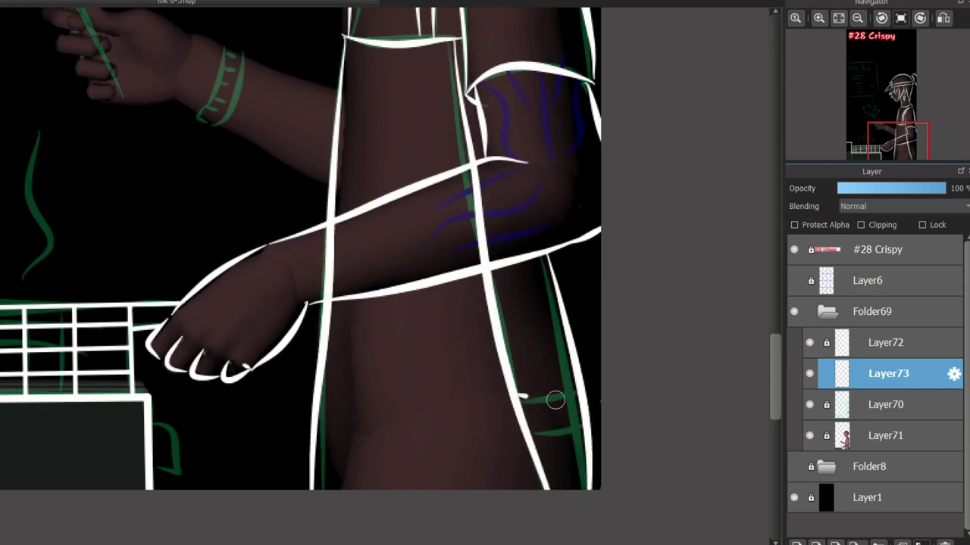
pyautogui.hotkey('ctrl', 'z')
pyautogui.hotkey('ctrl', 'z')
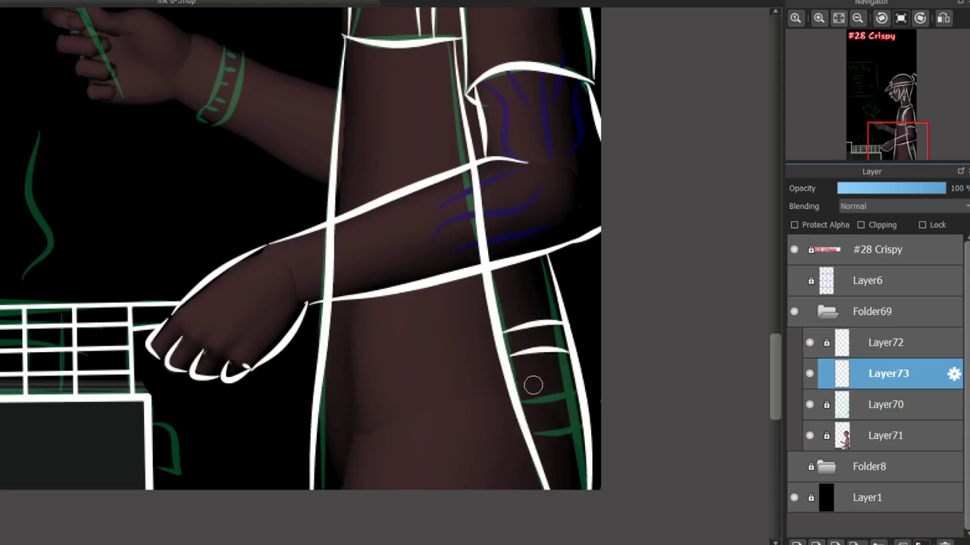
# Erase the parts of the apron's front and back edges that cross over the forearm
pyautogui.moveTo(774, 369)
pyautogui.mouseDown()
pyautogui.moveTo(774, 340)
pyautogui.moveTo(774, 355)
pyautogui.mouseUp()
pyautogui.scroll(2, 326, 354)
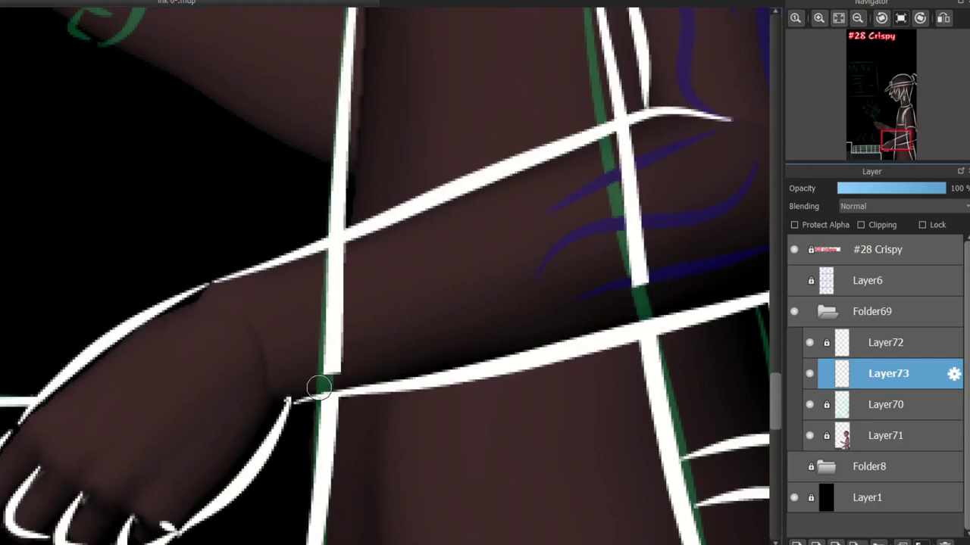
pyautogui.moveTo(643, 129)
pyautogui.mouseDown()
pyautogui.moveTo(634, 264)
pyautogui.moveTo(626, 153)
pyautogui.mouseUp()
pyautogui.moveTo(632, 197); pyautogui.dragTo(663, 265)
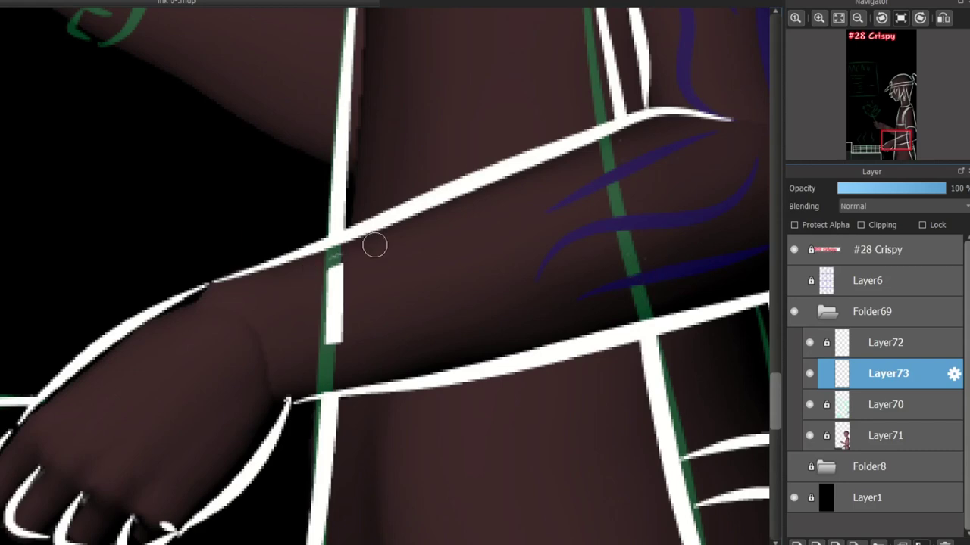
pyautogui.moveTo(336, 285); pyautogui.dragTo(364, 326)
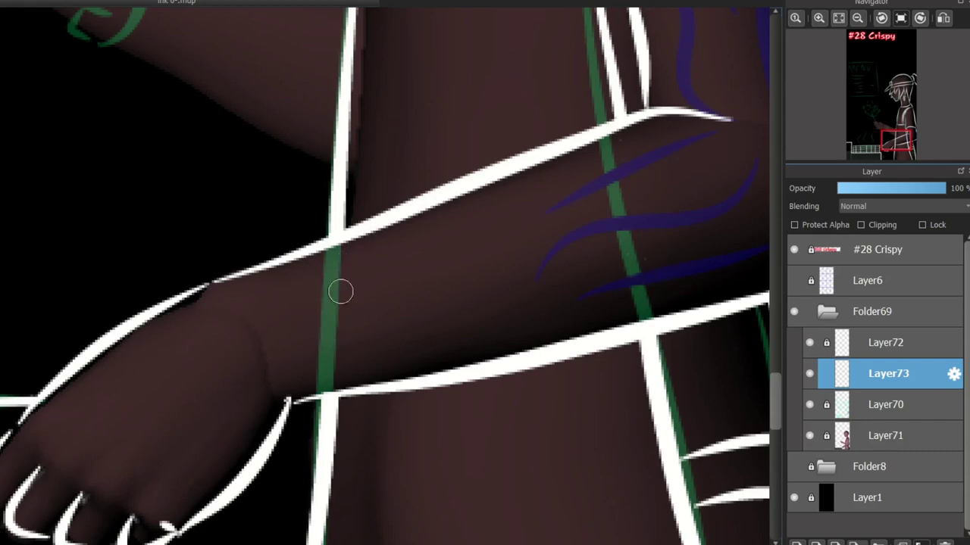
pyautogui.moveTo(884, 133); pyautogui.dragTo(878, 128)
pyautogui.scroll(2, 318, 227)
pyautogui.moveTo(343, 174); pyautogui.dragTo(469, 218)
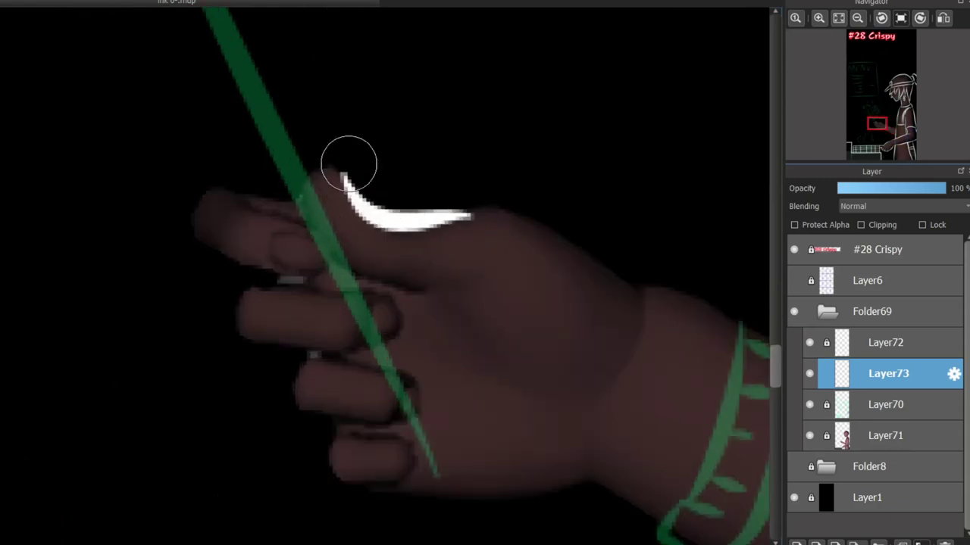
pyautogui.moveTo(345, 172); pyautogui.dragTo(318, 168)
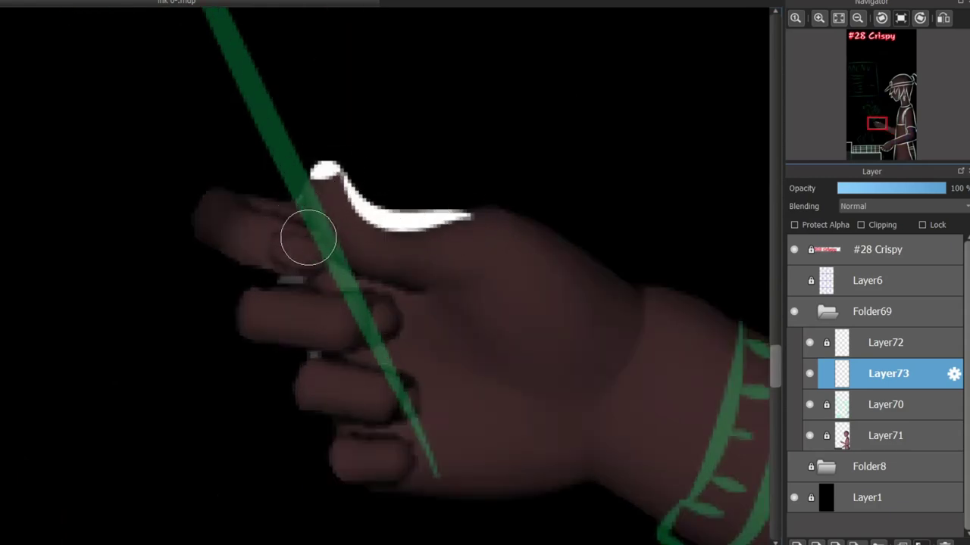
pyautogui.hotkey('ctrl', 'z')
pyautogui.hotkey('ctrl', 'z')
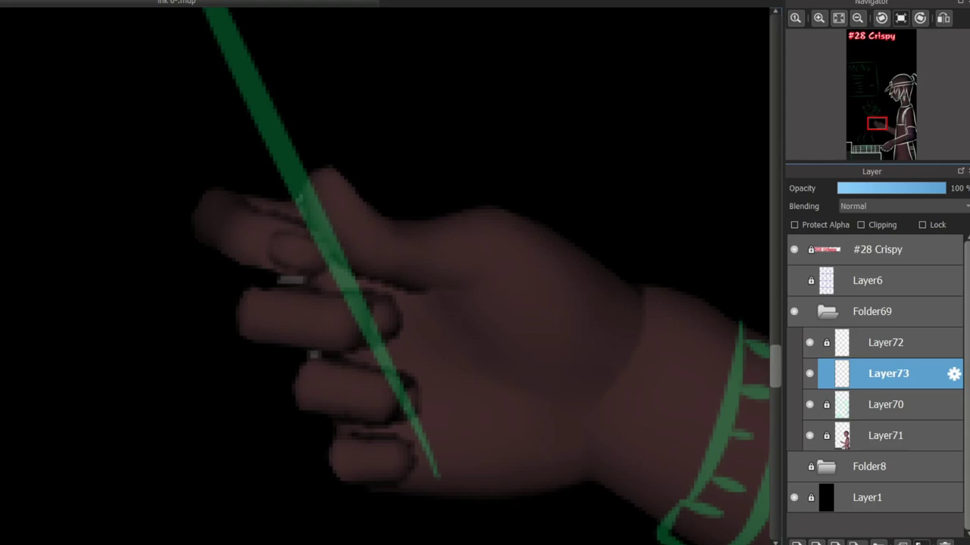
pyautogui.scroll(-1, 432, 370)
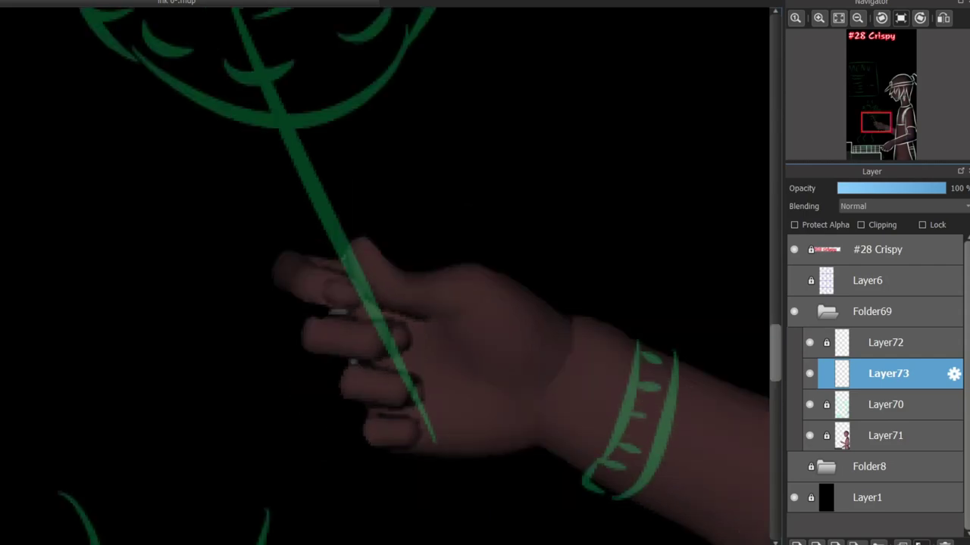
pyautogui.moveTo(354, 244)
pyautogui.mouseDown()
pyautogui.moveTo(57, 59)
pyautogui.moveTo(210, 294)
pyautogui.mouseUp()
pyautogui.hotkey('ctrl', 'z')
pyautogui.hotkey('ctrl', 'z')
# Ink the skewer as one straight outlined stick from the palm of the raised hand up into the bird's body
pyautogui.scroll(-2, 422, 259)
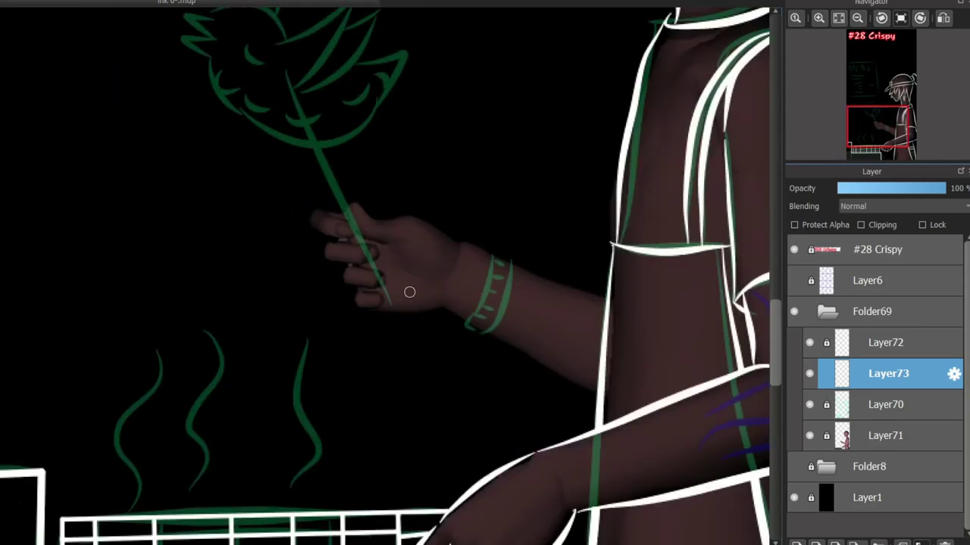
pyautogui.moveTo(400, 301); pyautogui.dragTo(261, 317)
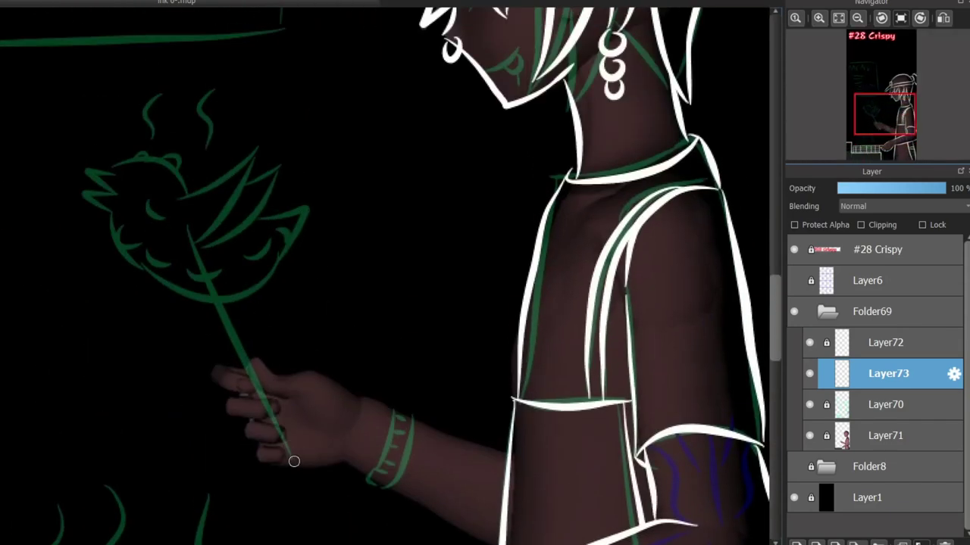
pyautogui.keyDown('shift'); pyautogui.click(182, 221); pyautogui.keyUp('shift')
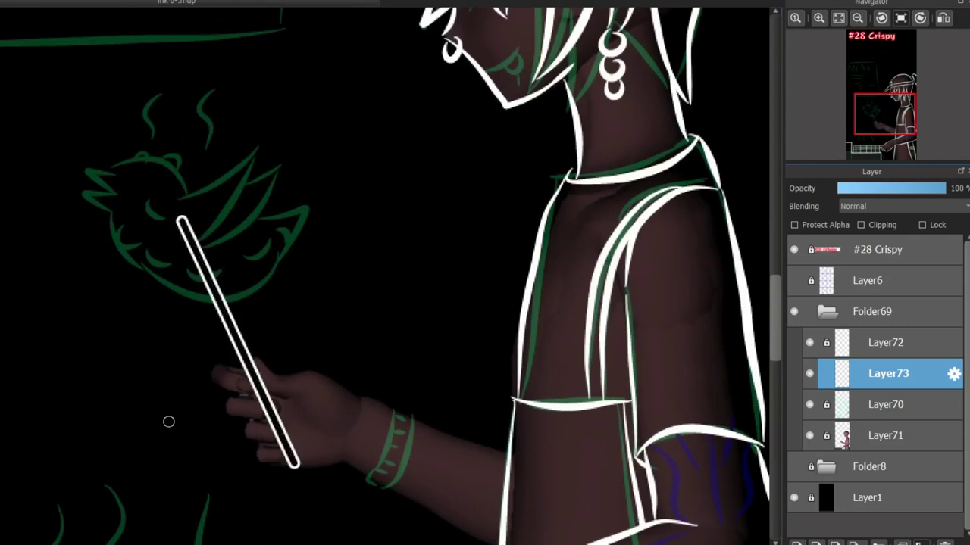
pyautogui.scroll(2, 168, 422)
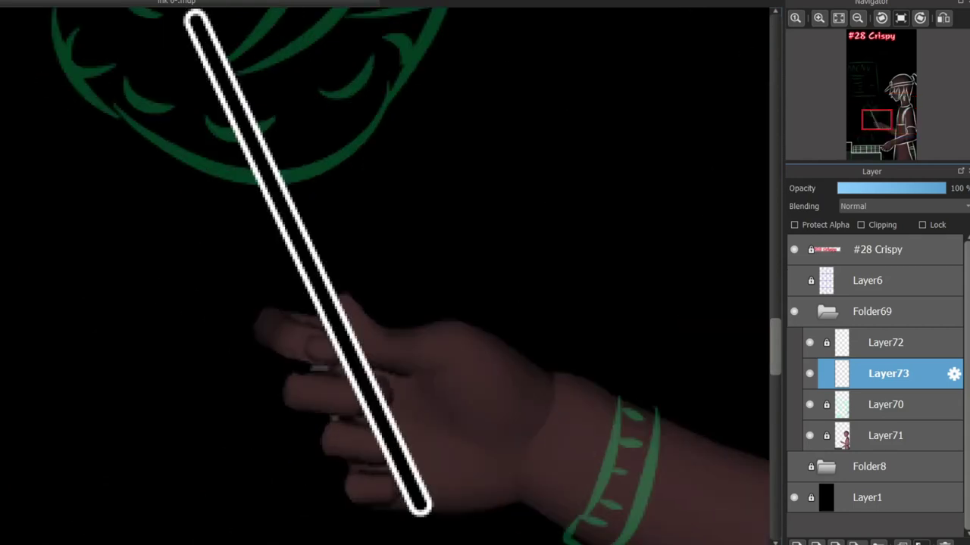
pyautogui.moveTo(456, 214); pyautogui.dragTo(557, 265)
pyautogui.hotkey('ctrl', 'z')
pyautogui.moveTo(585, 224); pyautogui.dragTo(461, 271)
pyautogui.hotkey('ctrl', 'z')
# Ink the upper and lower edges of the raised forearm in white from the wrist to the apron's front edge
pyautogui.moveTo(761, 530); pyautogui.dragTo(465, 531)
pyautogui.moveTo(273, 374)
pyautogui.mouseDown()
pyautogui.moveTo(265, 124)
pyautogui.moveTo(260, 134)
pyautogui.moveTo(530, 238)
pyautogui.moveTo(541, 228)
pyautogui.moveTo(537, 241)
pyautogui.mouseUp()
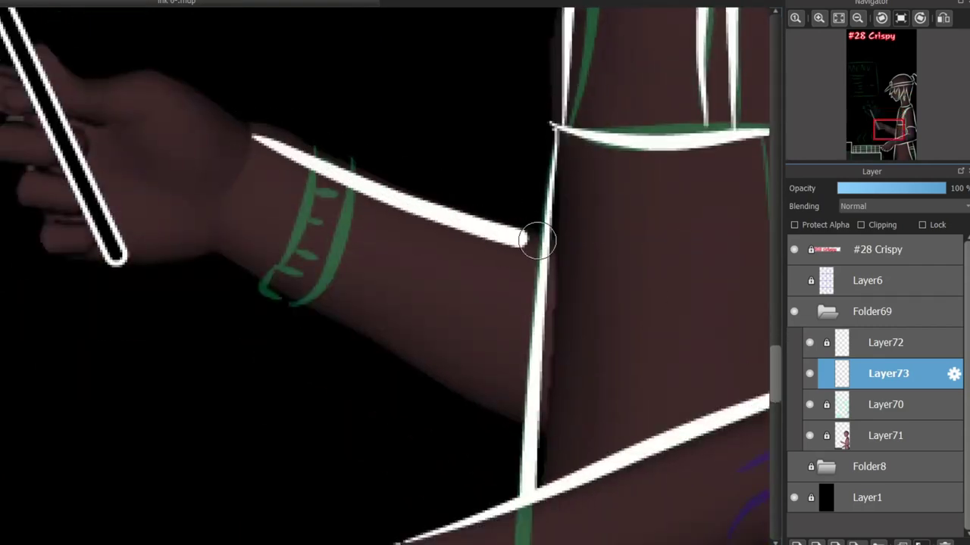
pyautogui.moveTo(218, 255); pyautogui.dragTo(523, 413)
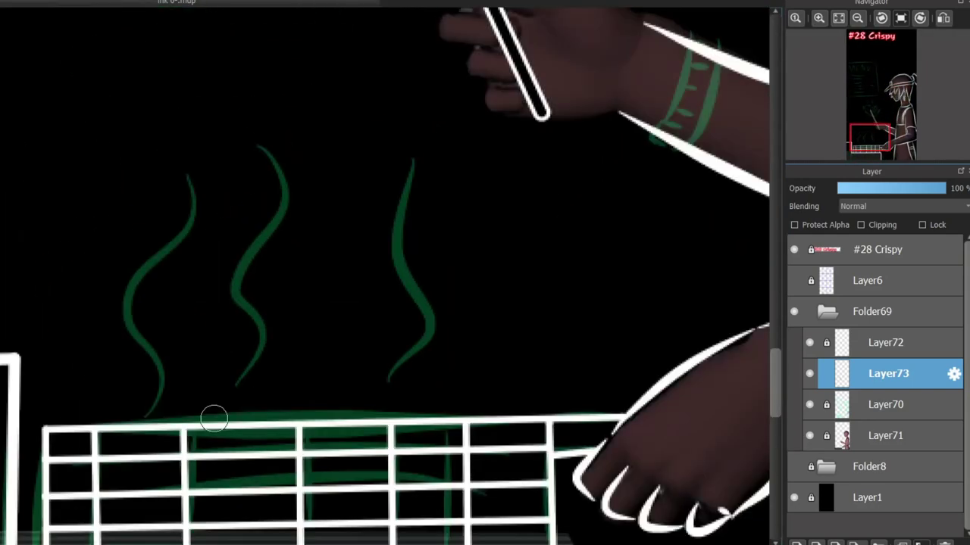
# Ink three wavy steam lines above the grill and a small mark of crossing curves in front of the cook's chest
pyautogui.moveTo(134, 281); pyautogui.dragTo(147, 398)
pyautogui.moveTo(161, 151); pyautogui.dragTo(147, 409)
pyautogui.moveTo(256, 373); pyautogui.dragTo(259, 107)
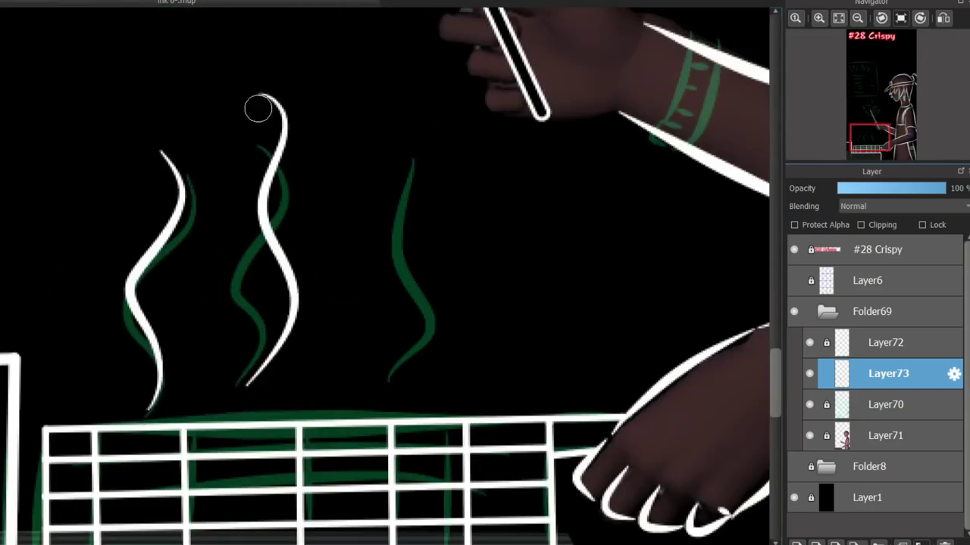
pyautogui.moveTo(379, 392); pyautogui.dragTo(368, 139)
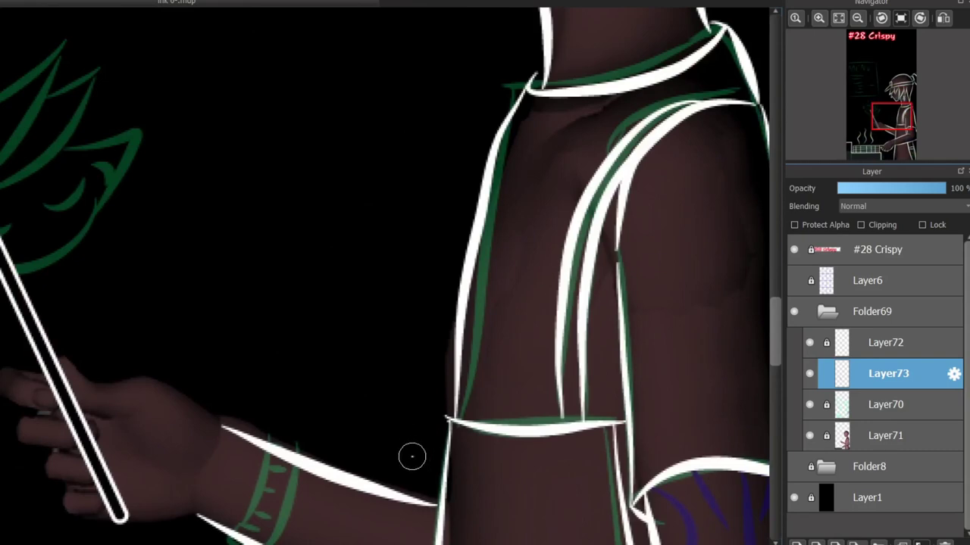
pyautogui.moveTo(419, 331)
pyautogui.mouseDown()
pyautogui.moveTo(371, 422)
pyautogui.moveTo(330, 385)
pyautogui.mouseUp()
pyautogui.moveTo(383, 299); pyautogui.dragTo(413, 390)
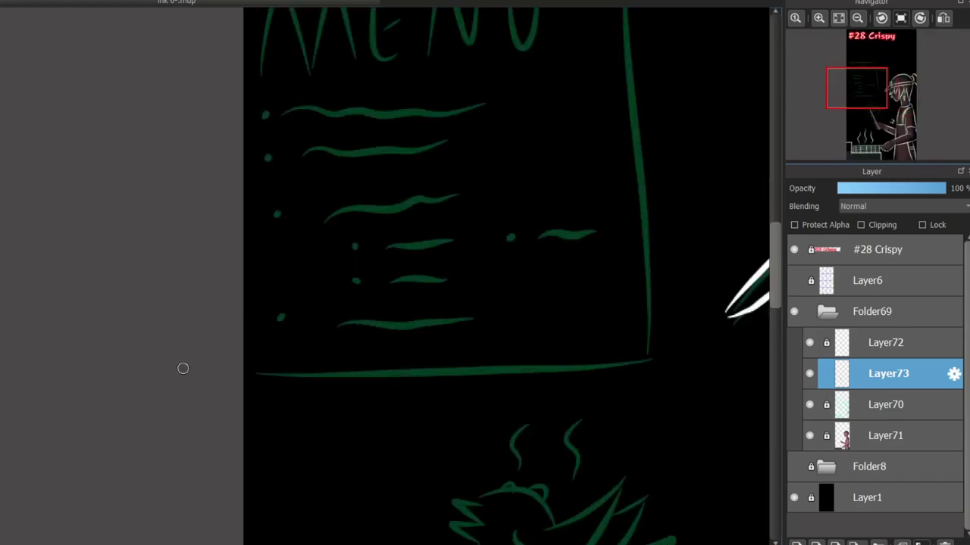
# Ink the menu board's frame with straight outlined lines and letter "MENU TM" across the upper part of the board
pyautogui.moveTo(457, 58); pyautogui.dragTo(334, 195)
pyautogui.keyDown('shift'); pyautogui.click(515, 77); pyautogui.keyUp('shift')
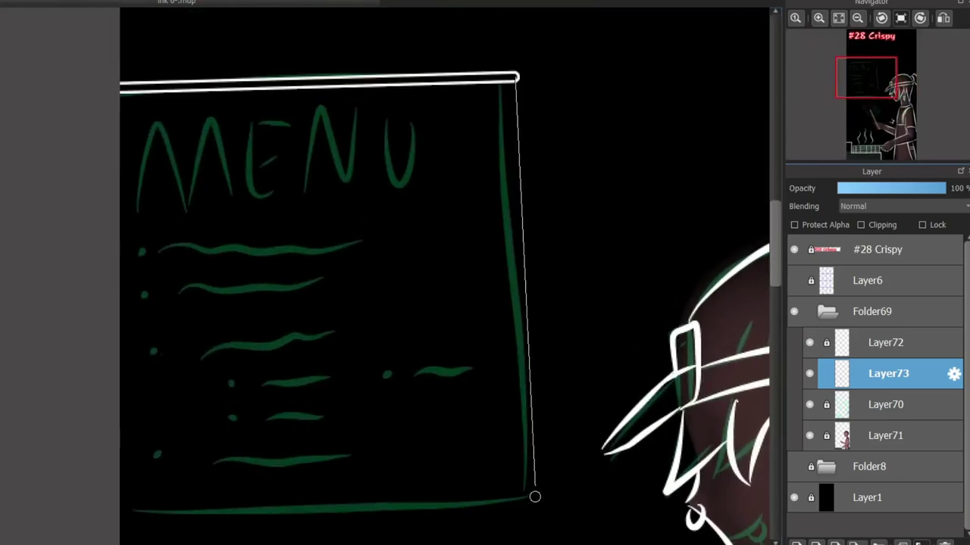
pyautogui.keyDown('shift'); pyautogui.click(538, 494); pyautogui.keyUp('shift')
pyautogui.keyDown('shift'); pyautogui.click(92, 501); pyautogui.keyUp('shift')
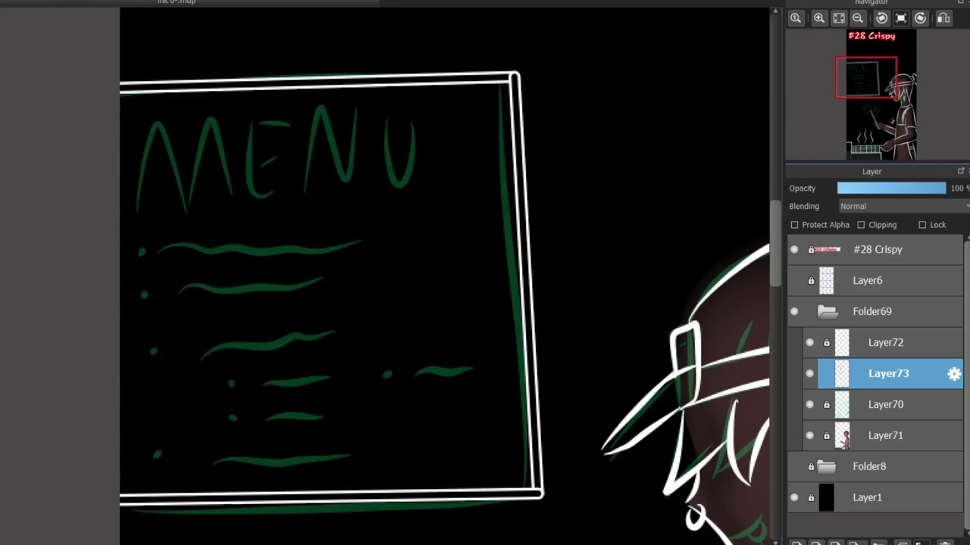
pyautogui.moveTo(156, 123)
pyautogui.mouseDown()
pyautogui.moveTo(225, 181)
pyautogui.moveTo(284, 193)
pyautogui.moveTo(271, 158)
pyautogui.moveTo(353, 114)
pyautogui.moveTo(410, 140)
pyautogui.mouseUp()
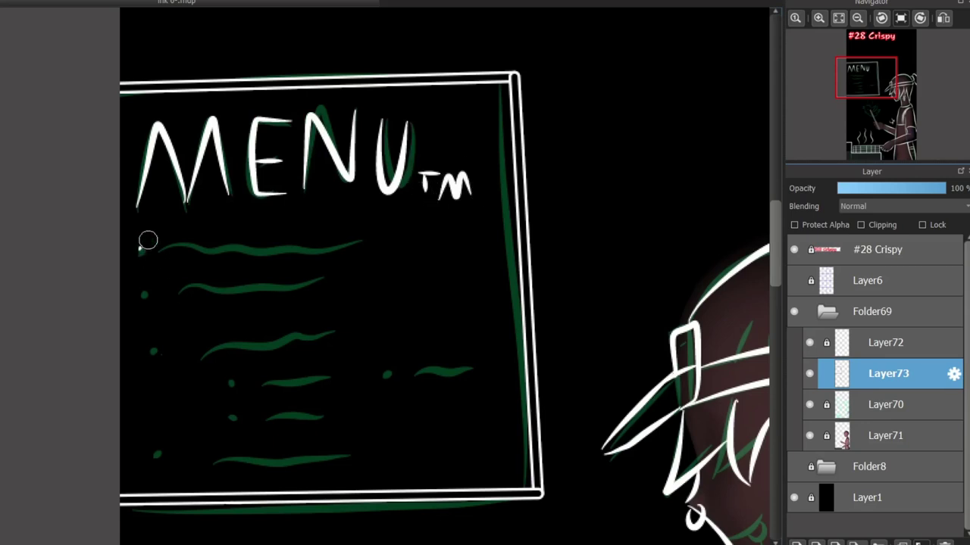
# Ink the menu entries as bulleted wavy lines and add a small x with a squiggle in the board's lower corner
pyautogui.click(144, 248)
pyautogui.moveTo(161, 246); pyautogui.dragTo(353, 240)
pyautogui.click(150, 291)
pyautogui.moveTo(180, 289); pyautogui.dragTo(337, 289)
pyautogui.hotkey('ctrl', 'z')
pyautogui.moveTo(277, 339); pyautogui.dragTo(346, 342)
pyautogui.click(228, 384)
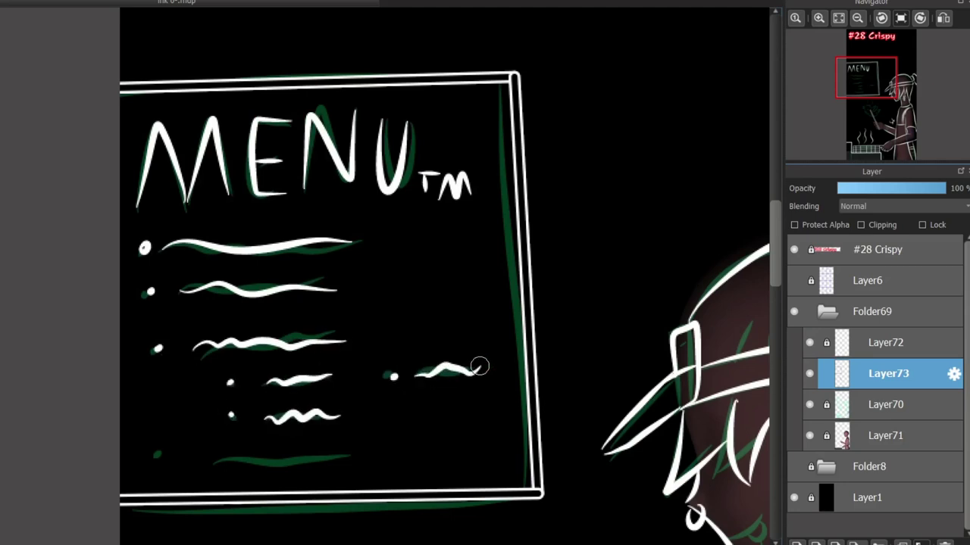
pyautogui.moveTo(215, 461); pyautogui.dragTo(384, 455)
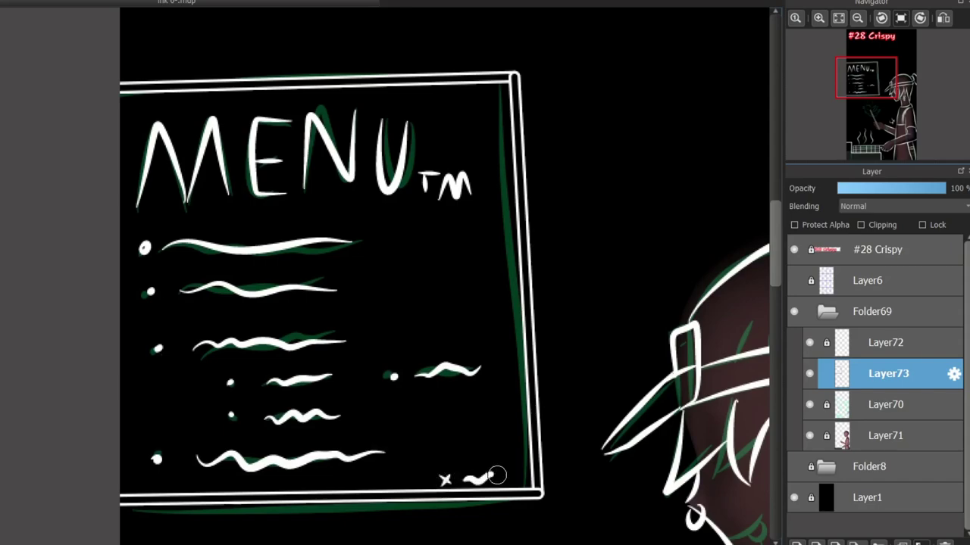
pyautogui.moveTo(497, 475); pyautogui.dragTo(510, 473)
# Draw three long red lines down the upper arm between the sleeve hem and the elbow
pyautogui.moveTo(872, 103)
pyautogui.mouseDown()
pyautogui.moveTo(877, 133)
pyautogui.moveTo(892, 124)
pyautogui.moveTo(876, 142)
pyautogui.moveTo(894, 101)
pyautogui.moveTo(880, 115)
pyautogui.mouseUp()
pyautogui.scroll(-2, 464, 320)
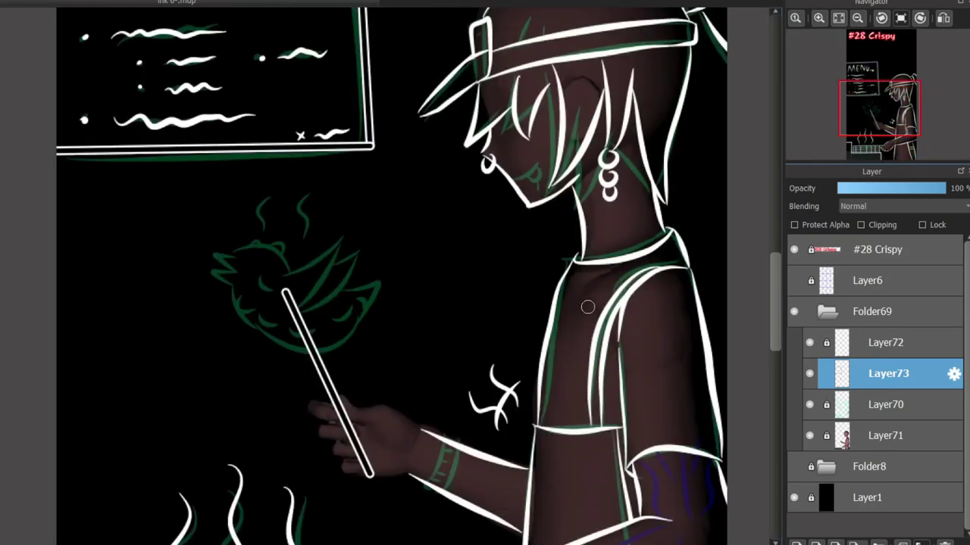
pyautogui.scroll(-8, 609, 351)
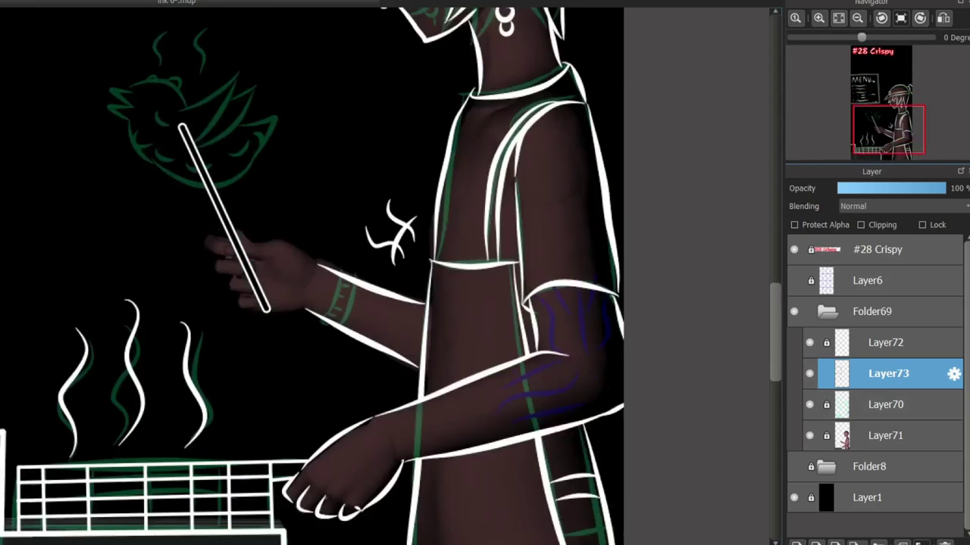
pyautogui.scroll(3, 513, 223)
pyautogui.moveTo(345, 92)
pyautogui.mouseDown()
pyautogui.moveTo(392, 167)
pyautogui.moveTo(399, 231)
pyautogui.mouseUp()
pyautogui.moveTo(445, 69); pyautogui.dragTo(464, 141)
pyautogui.hotkey('ctrl', 'z')
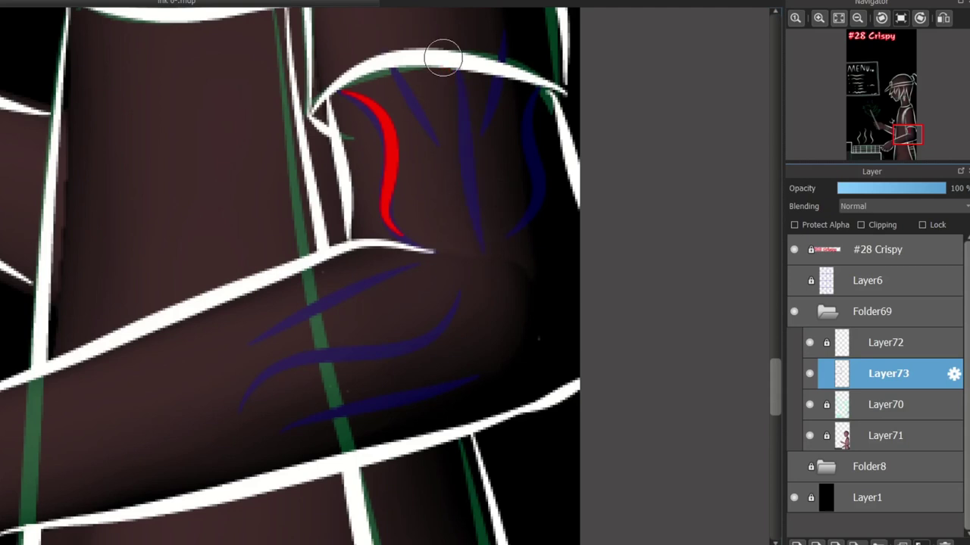
pyautogui.moveTo(442, 52); pyautogui.dragTo(471, 241)
pyautogui.moveTo(525, 226); pyautogui.dragTo(567, 89)
# Draw red streaks along the forearm following the blue sketch, plus short ones at the elbow and towards the wrist
pyautogui.moveTo(397, 270); pyautogui.dragTo(223, 348)
pyautogui.moveTo(475, 268)
pyautogui.mouseDown()
pyautogui.moveTo(459, 313)
pyautogui.moveTo(231, 405)
pyautogui.mouseUp()
pyautogui.moveTo(312, 421)
pyautogui.mouseDown()
pyautogui.moveTo(518, 370)
pyautogui.moveTo(497, 362)
pyautogui.moveTo(556, 253)
pyautogui.mouseUp()
pyautogui.hotkey('ctrl', 'z')
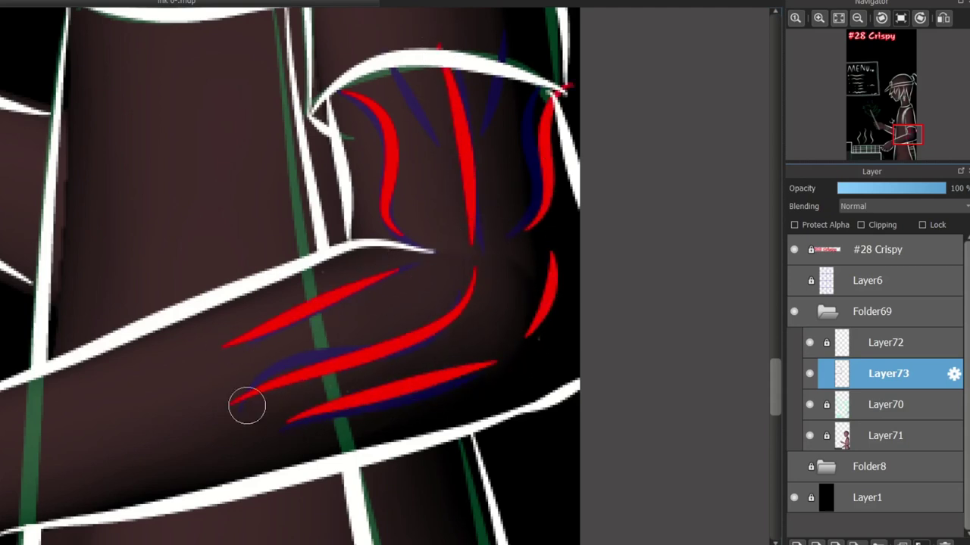
pyautogui.moveTo(216, 427); pyautogui.dragTo(253, 427)
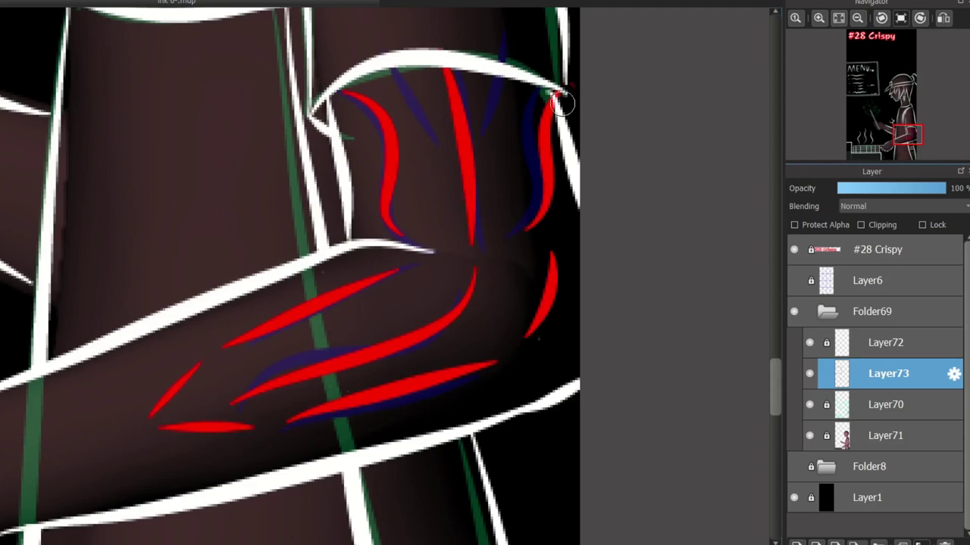
# Add two short red streaks below the sleeve hem, one on each side of the middle upper-arm line
pyautogui.moveTo(489, 121); pyautogui.dragTo(529, 52)
pyautogui.moveTo(430, 121); pyautogui.dragTo(382, 44)
pyautogui.hotkey('ctrl', 'z')
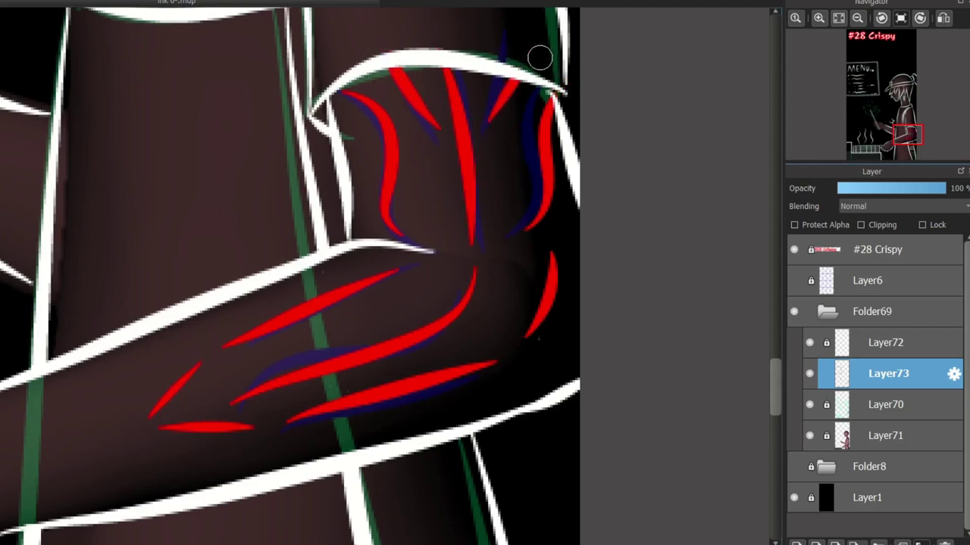
# Ink the cook's mouth with a red crescent beneath a white smile line rising from the jaw edge
pyautogui.moveTo(903, 139); pyautogui.dragTo(894, 106)
pyautogui.scroll(2, 303, 284)
pyautogui.moveTo(396, 276)
pyautogui.mouseDown()
pyautogui.moveTo(429, 210)
pyautogui.moveTo(358, 266)
pyautogui.moveTo(417, 288)
pyautogui.moveTo(414, 300)
pyautogui.moveTo(442, 229)
pyautogui.moveTo(434, 270)
pyautogui.moveTo(437, 213)
pyautogui.mouseUp()
pyautogui.hotkey('ctrl', 'z')
pyautogui.hotkey('ctrl', 'z')
pyautogui.moveTo(388, 263); pyautogui.dragTo(433, 226)
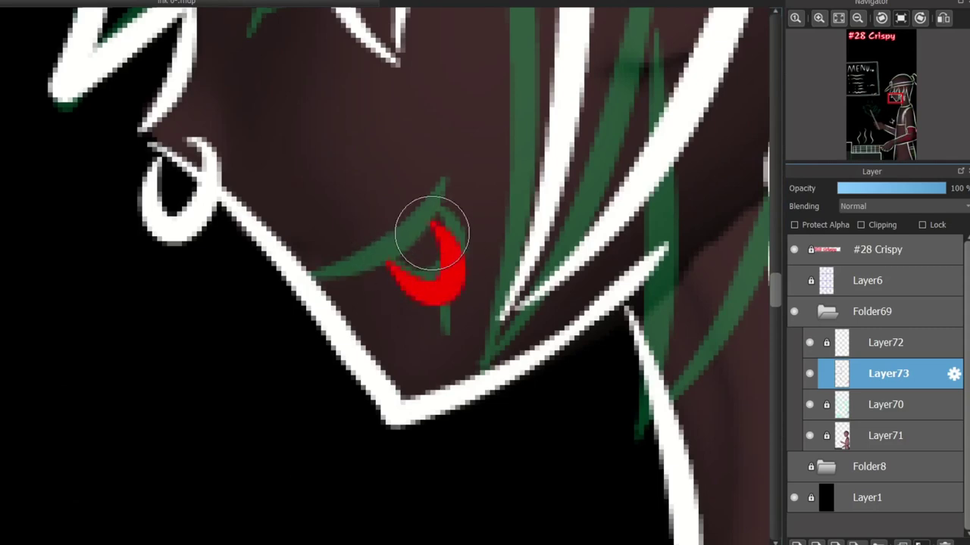
pyautogui.moveTo(277, 328); pyautogui.dragTo(444, 204)
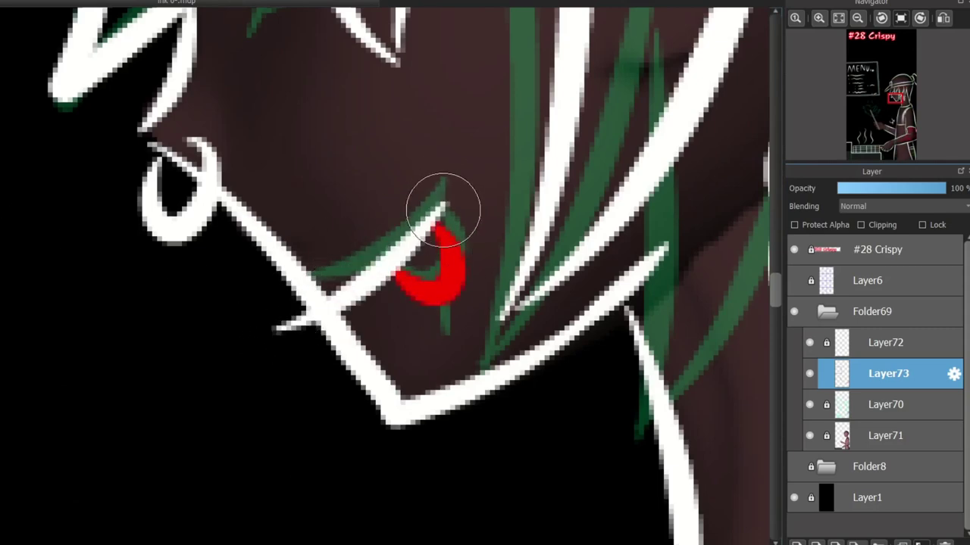
pyautogui.hotkey('ctrl', 'z')
pyautogui.moveTo(282, 300); pyautogui.dragTo(477, 187)
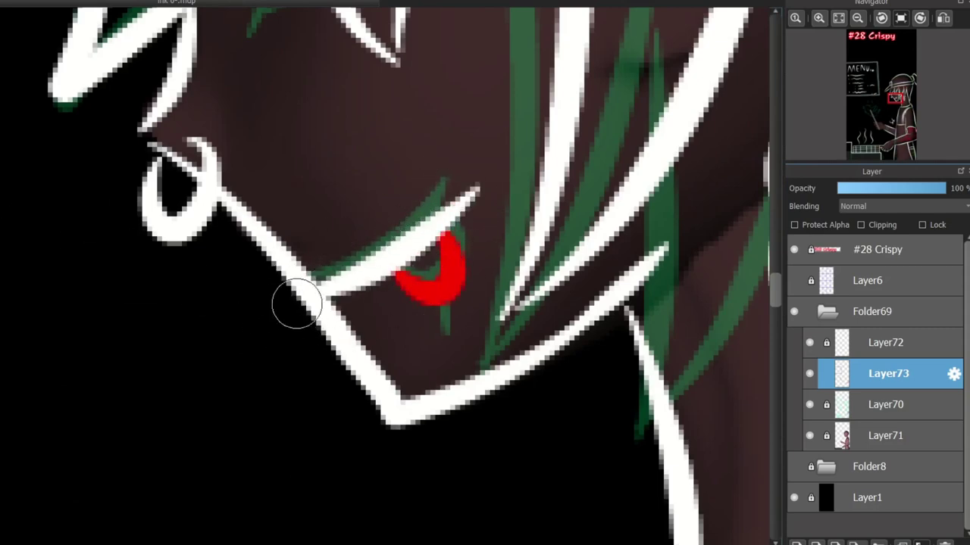
pyautogui.scroll(-5, 269, 315)
pyautogui.moveTo(85, 384); pyautogui.dragTo(322, 390)
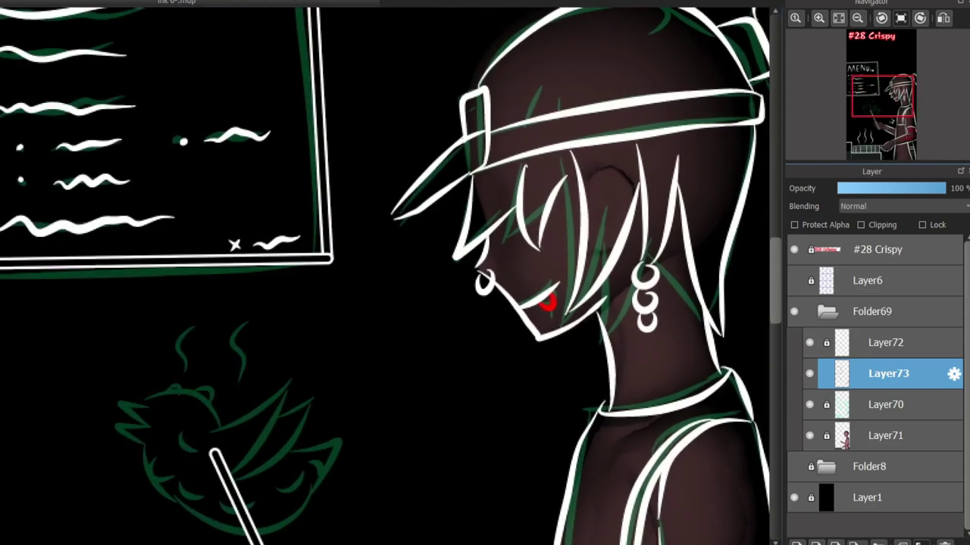
pyautogui.moveTo(279, 369); pyautogui.dragTo(394, 363)
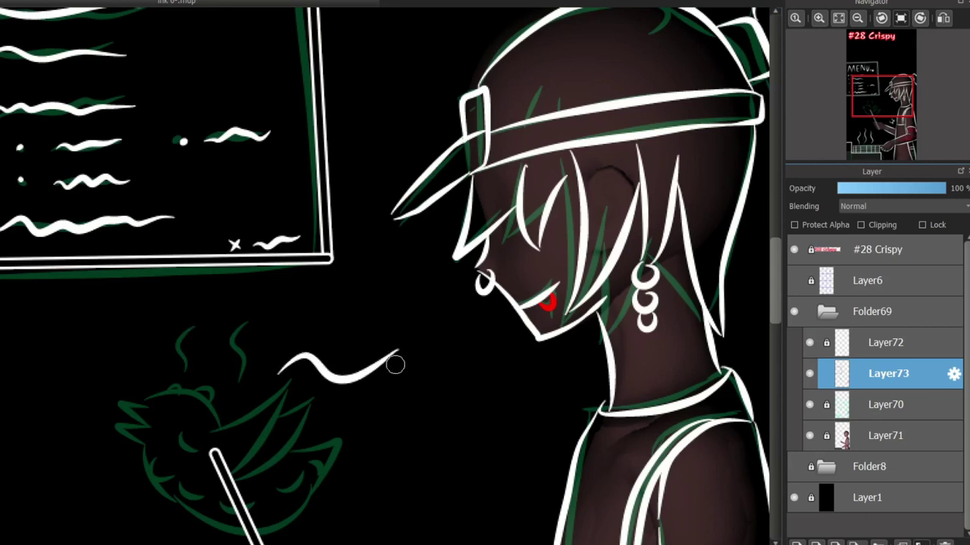
pyautogui.hotkey('ctrl', 'z')
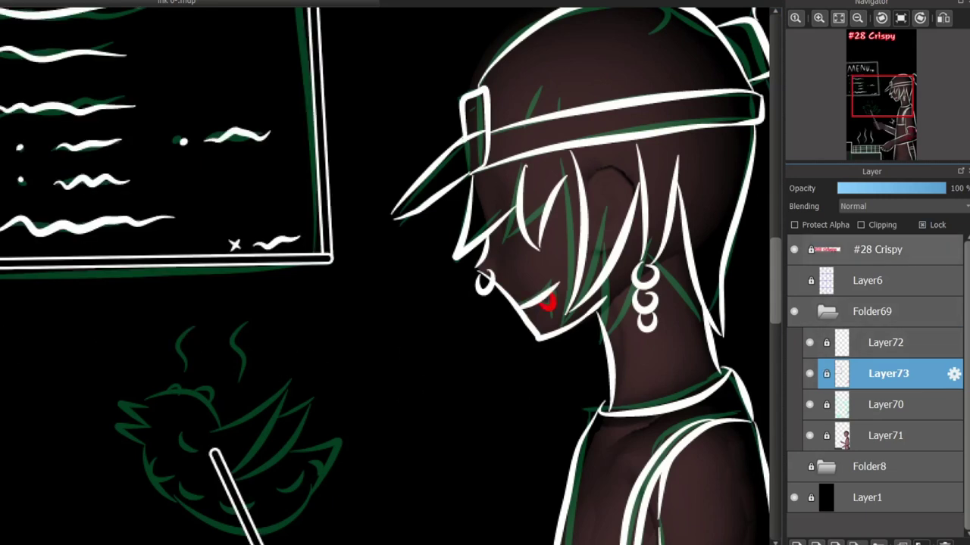
# Unlock Layer72 and Layer73 and merge Layer72 down into Layer73
pyautogui.click(922, 225)
pyautogui.click(888, 343)
pyautogui.moveTo(775, 314); pyautogui.dragTo(775, 359)
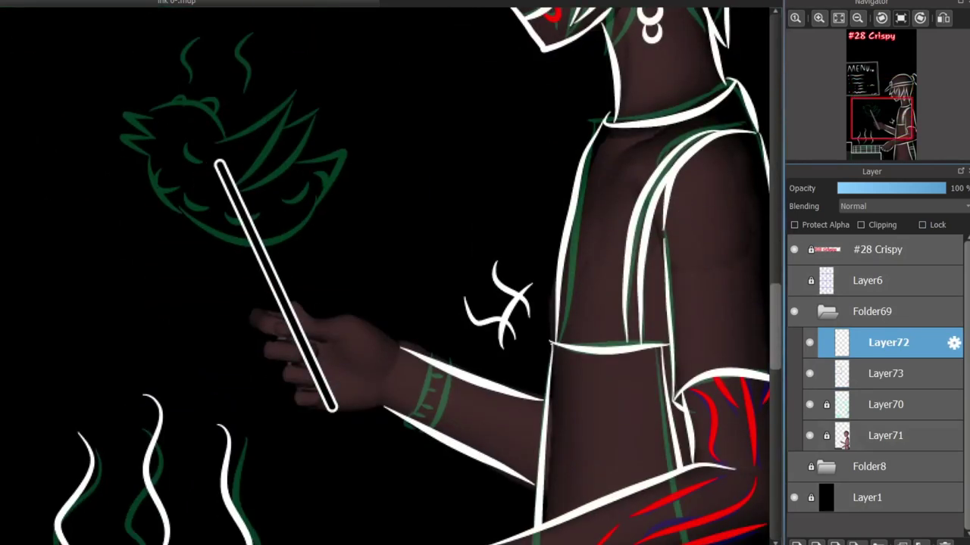
pyautogui.click(921, 542)
# Hide sketch layers Layer70 and Layer71 to examine the ink alone, and show them again
pyautogui.click(809, 343)
pyautogui.click(809, 343)
pyautogui.click(809, 373)
pyautogui.click(809, 404)
pyautogui.scroll(-3, 614, 319)
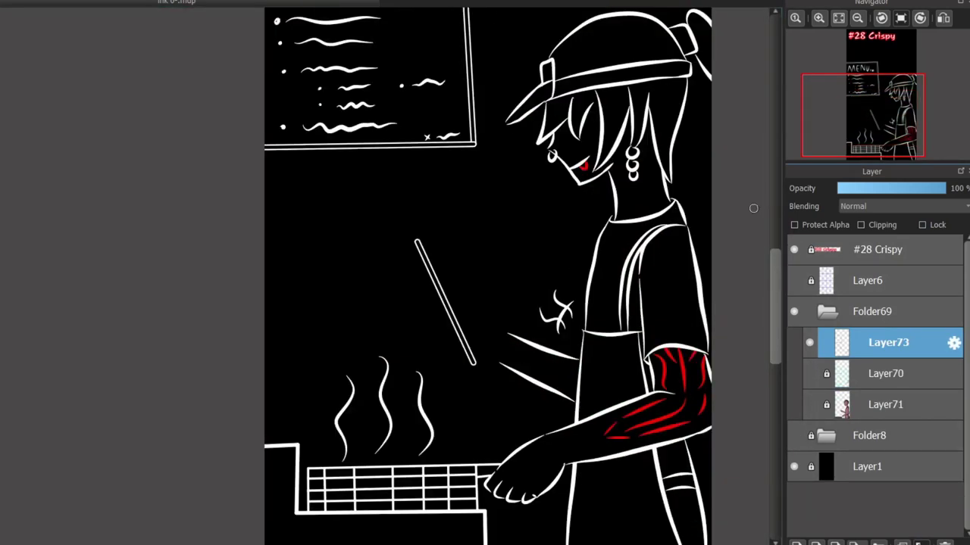
pyautogui.moveTo(753, 210); pyautogui.dragTo(752, 308)
pyautogui.click(809, 343)
pyautogui.click(809, 343)
pyautogui.click(809, 373)
pyautogui.click(809, 404)
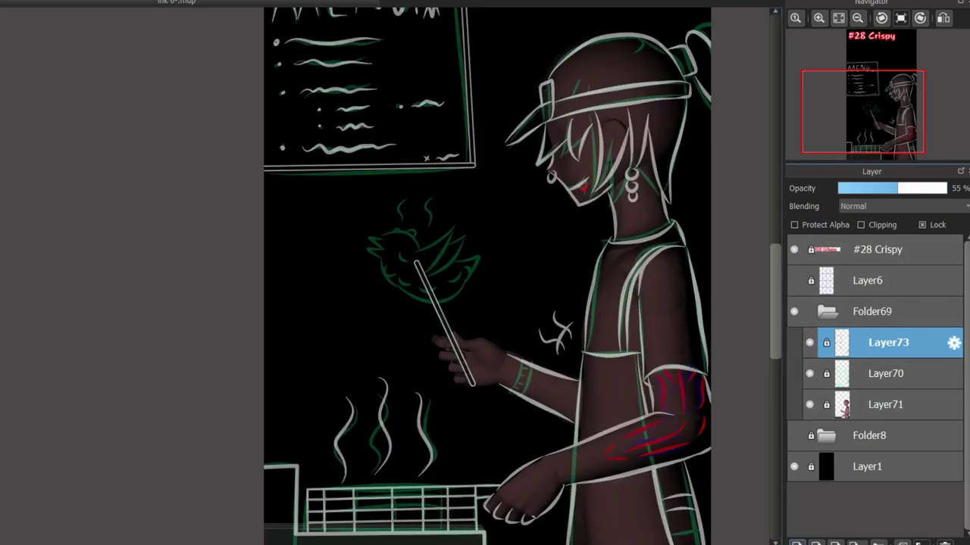
# Add a new layer above the locked Layer73, lower Layer73's opacity and make the new layer active
pyautogui.hotkey('ctrl', 'shift', 'n')
pyautogui.scroll(5, 461, 437)
pyautogui.click(885, 373)
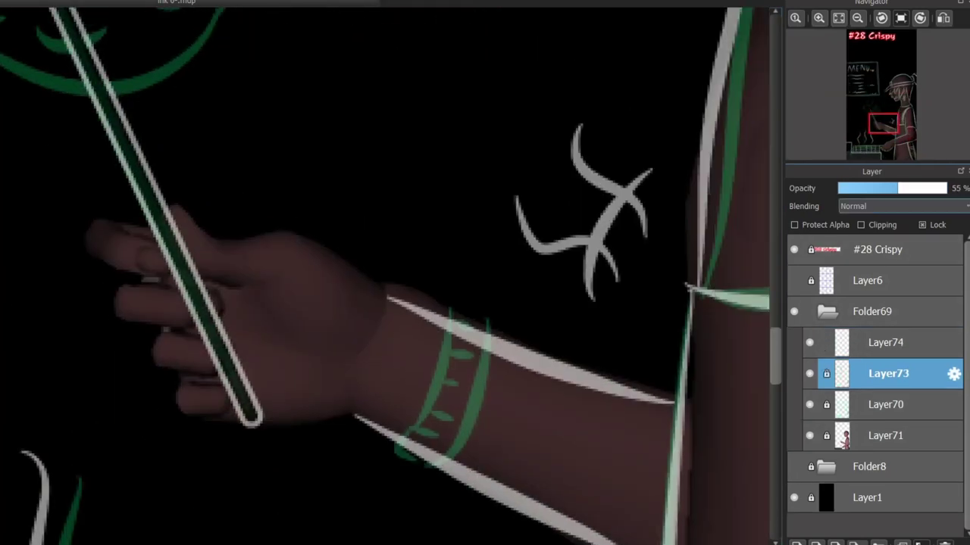
pyautogui.click(872, 188)
pyautogui.click(888, 343)
# Ink the thumb tip of the raised hand in white on Layer74, from the skewer down to the thumb's base
pyautogui.moveTo(438, 535); pyautogui.dragTo(602, 536)
pyautogui.moveTo(83, 288)
pyautogui.mouseDown()
pyautogui.moveTo(164, 319)
pyautogui.moveTo(178, 301)
pyautogui.mouseUp()
pyautogui.scroll(1, 208, 368)
pyautogui.hotkey('ctrl', 'z')
pyautogui.moveTo(382, 140)
pyautogui.mouseDown()
pyautogui.moveTo(422, 128)
pyautogui.moveTo(505, 176)
pyautogui.moveTo(561, 173)
pyautogui.moveTo(666, 250)
pyautogui.mouseUp()
pyautogui.hotkey('ctrl', 'z')
pyautogui.hotkey('ctrl', 'z')
pyautogui.moveTo(421, 127)
pyautogui.mouseDown()
pyautogui.moveTo(464, 167)
pyautogui.moveTo(677, 225)
pyautogui.mouseUp()
pyautogui.hotkey('ctrl', 'z')
pyautogui.hotkey('ctrl', 'z')
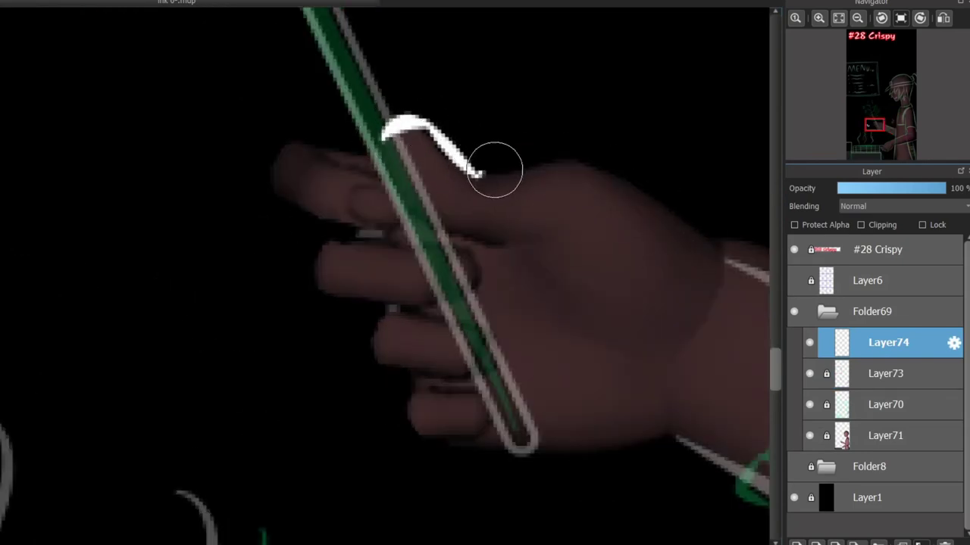
# Ink the back of the raised hand with a tapered white line from the thumb's base to the wrist
pyautogui.moveTo(490, 173); pyautogui.dragTo(586, 164)
pyautogui.hotkey('ctrl', 'z')
pyautogui.moveTo(487, 175)
pyautogui.mouseDown()
pyautogui.moveTo(538, 165)
pyautogui.moveTo(708, 241)
pyautogui.moveTo(522, 169)
pyautogui.moveTo(712, 260)
pyautogui.mouseUp()
pyautogui.hotkey('ctrl', 'z')
pyautogui.hotkey('ctrl', 'z')
pyautogui.hotkey('ctrl', 'z')
pyautogui.moveTo(484, 173); pyautogui.dragTo(718, 268)
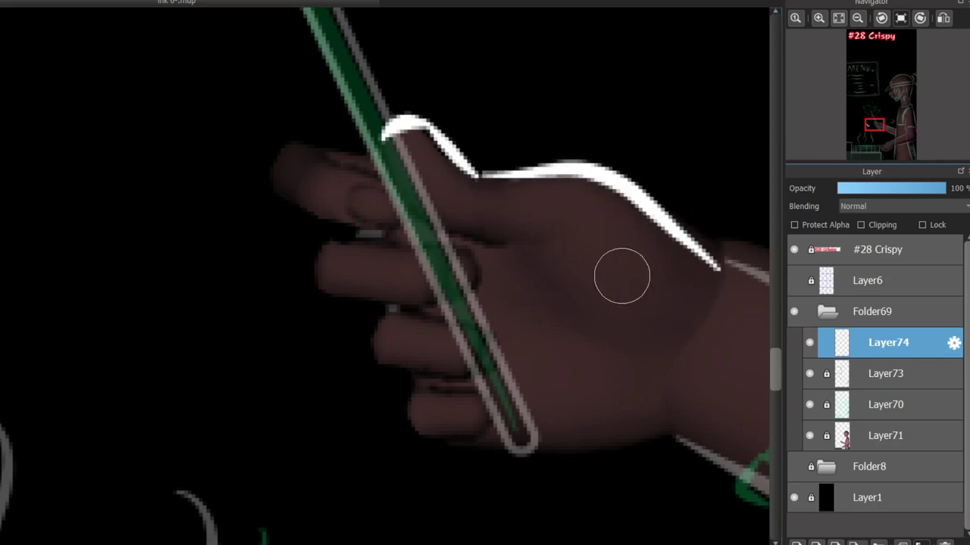
# Ink the index finger as a white curl wrapping around the skewer beside the thumb
pyautogui.scroll(1, 363, 184)
pyautogui.moveTo(321, 150)
pyautogui.mouseDown()
pyautogui.moveTo(422, 201)
pyautogui.moveTo(311, 209)
pyautogui.moveTo(320, 156)
pyautogui.moveTo(352, 236)
pyautogui.mouseUp()
pyautogui.hotkey('ctrl', 'z')
pyautogui.moveTo(292, 216)
pyautogui.mouseDown()
pyautogui.moveTo(329, 225)
pyautogui.moveTo(316, 123)
pyautogui.moveTo(384, 135)
pyautogui.mouseUp()
pyautogui.hotkey('ctrl', 'z')
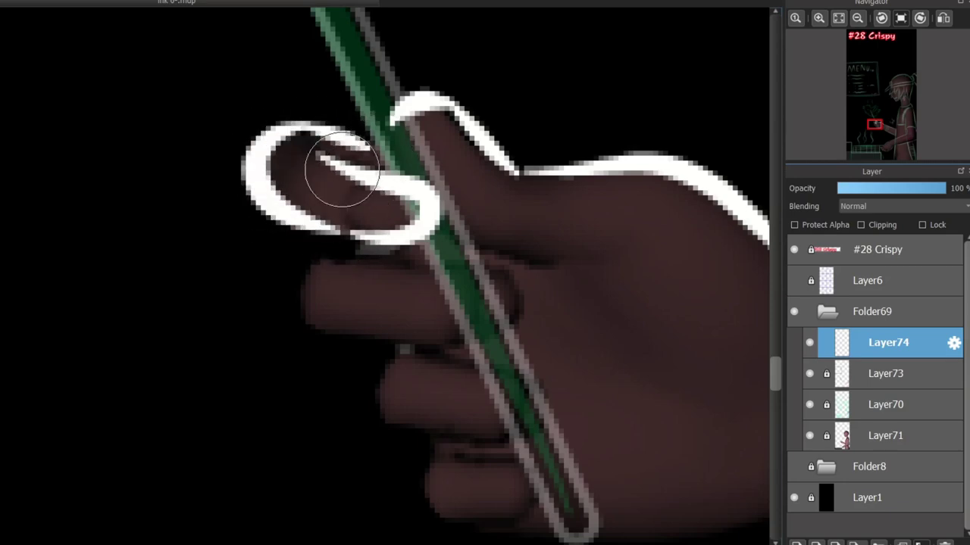
pyautogui.hotkey('ctrl', 'z')
pyautogui.moveTo(311, 122); pyautogui.dragTo(383, 135)
# Ink the three lower fingers as stacked white curls wrapping around the skewer beneath the index finger
pyautogui.moveTo(310, 245)
pyautogui.mouseDown()
pyautogui.moveTo(414, 341)
pyautogui.moveTo(430, 336)
pyautogui.moveTo(419, 265)
pyautogui.mouseUp()
pyautogui.scroll(-3, 757, 336)
pyautogui.moveTo(424, 154)
pyautogui.mouseDown()
pyautogui.moveTo(502, 167)
pyautogui.moveTo(509, 221)
pyautogui.moveTo(407, 218)
pyautogui.moveTo(376, 160)
pyautogui.mouseUp()
pyautogui.hotkey('ctrl', 'z')
pyautogui.moveTo(378, 157)
pyautogui.mouseDown()
pyautogui.moveTo(372, 197)
pyautogui.moveTo(504, 233)
pyautogui.mouseUp()
pyautogui.moveTo(432, 250)
pyautogui.mouseDown()
pyautogui.moveTo(474, 309)
pyautogui.moveTo(574, 258)
pyautogui.mouseUp()
pyautogui.hotkey('ctrl', 'z')
pyautogui.moveTo(473, 244); pyautogui.dragTo(565, 265)
pyautogui.hotkey('ctrl', 'z')
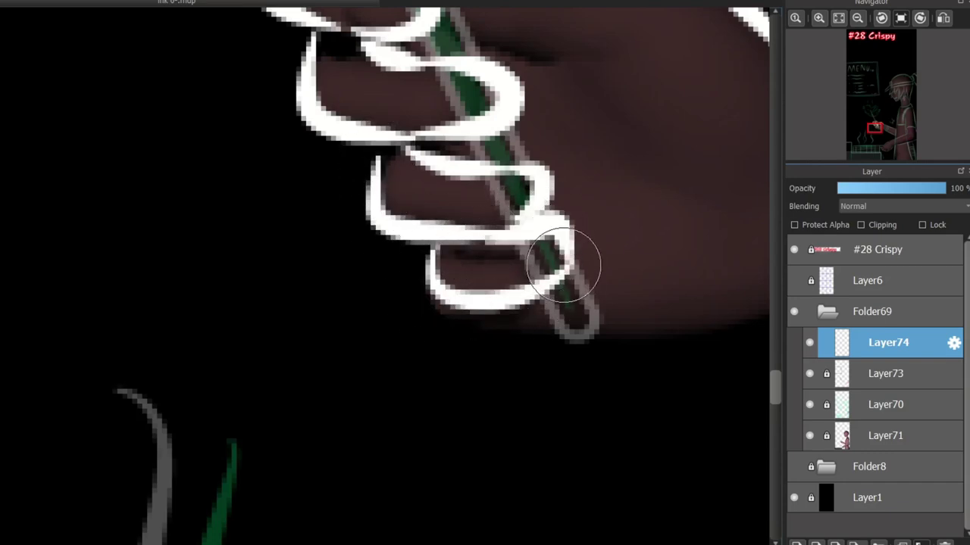
pyautogui.scroll(-2, 509, 203)
# Ink the skewered bird in white with its open beak, head tuft, pointed wing and tail feathers, scalloped belly and short body feather marks
pyautogui.scroll(5, 463, 333)
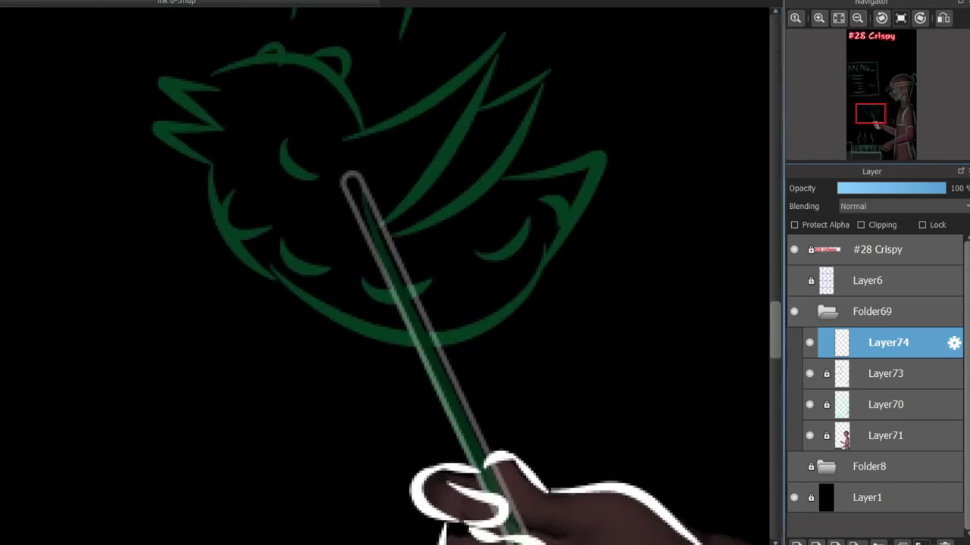
pyautogui.moveTo(338, 133)
pyautogui.mouseDown()
pyautogui.moveTo(523, 151)
pyautogui.moveTo(510, 290)
pyautogui.moveTo(467, 323)
pyautogui.moveTo(299, 292)
pyautogui.moveTo(236, 239)
pyautogui.moveTo(171, 210)
pyautogui.moveTo(198, 177)
pyautogui.moveTo(295, 142)
pyautogui.moveTo(328, 147)
pyautogui.moveTo(370, 211)
pyautogui.mouseUp()
pyautogui.scroll(3, 759, 324)
pyautogui.moveTo(220, 255)
pyautogui.mouseDown()
pyautogui.moveTo(227, 319)
pyautogui.moveTo(250, 337)
pyautogui.mouseUp()
pyautogui.moveTo(273, 241)
pyautogui.mouseDown()
pyautogui.moveTo(313, 287)
pyautogui.moveTo(309, 311)
pyautogui.mouseUp()
pyautogui.hotkey('ctrl', 'z')
pyautogui.moveTo(334, 372); pyautogui.dragTo(409, 371)
pyautogui.moveTo(466, 359); pyautogui.dragTo(522, 308)
pyautogui.moveTo(376, 293)
pyautogui.mouseDown()
pyautogui.moveTo(411, 293)
pyautogui.moveTo(456, 268)
pyautogui.mouseUp()
pyautogui.moveTo(353, 253); pyautogui.dragTo(395, 218)
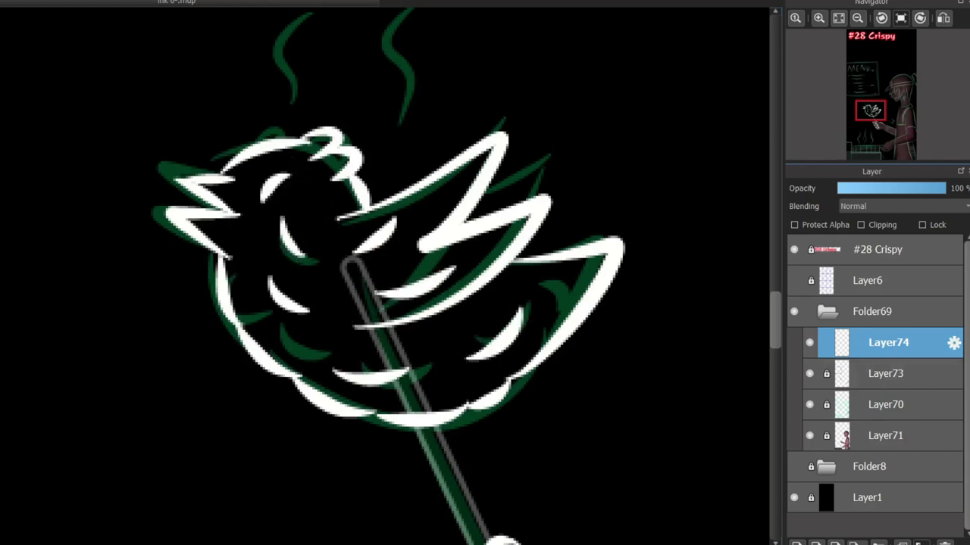
# Unlock Layer73, erase the skewer lines overlapping the bird's body and the gripping fingers, and return to Layer74
pyautogui.click(885, 374)
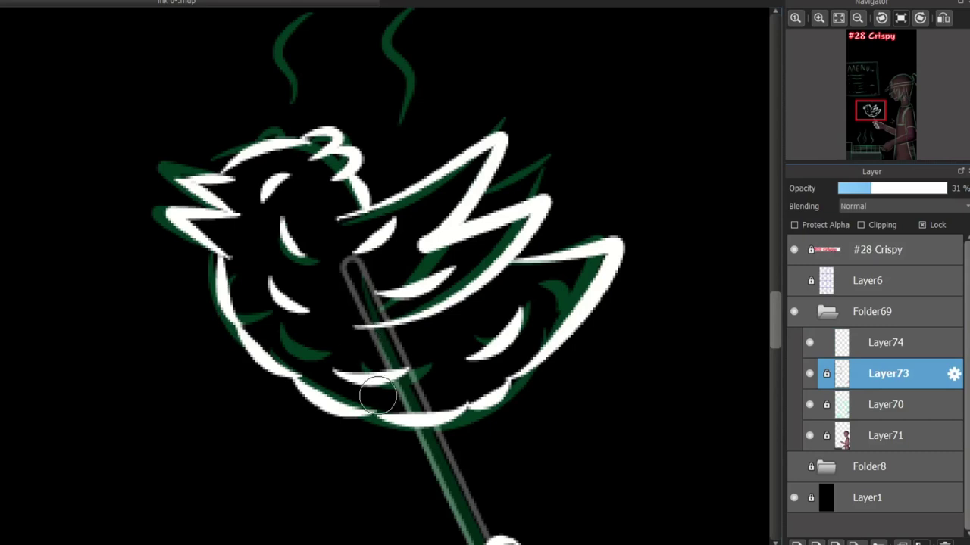
pyautogui.moveTo(387, 401); pyautogui.dragTo(444, 400)
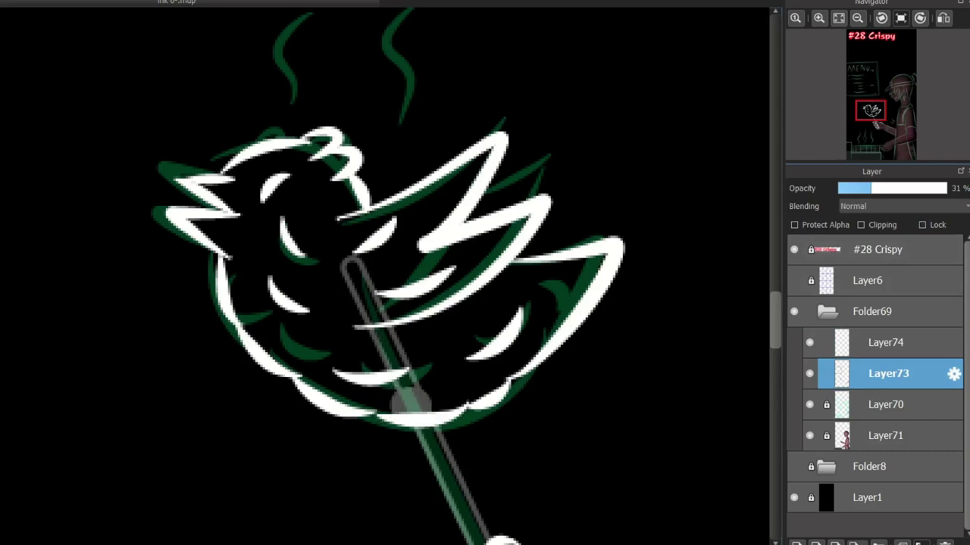
pyautogui.scroll(2, 407, 404)
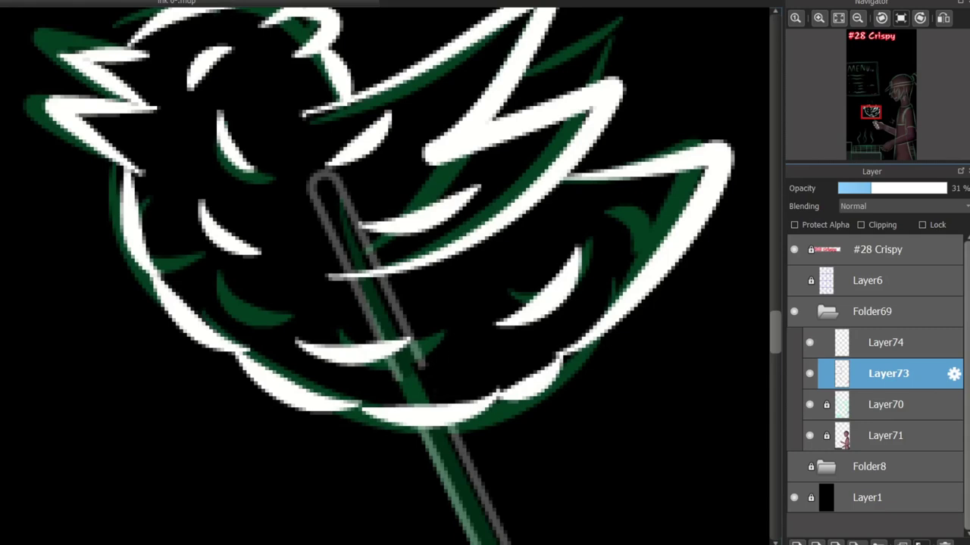
pyautogui.moveTo(382, 379)
pyautogui.mouseDown()
pyautogui.moveTo(353, 260)
pyautogui.moveTo(325, 228)
pyautogui.mouseUp()
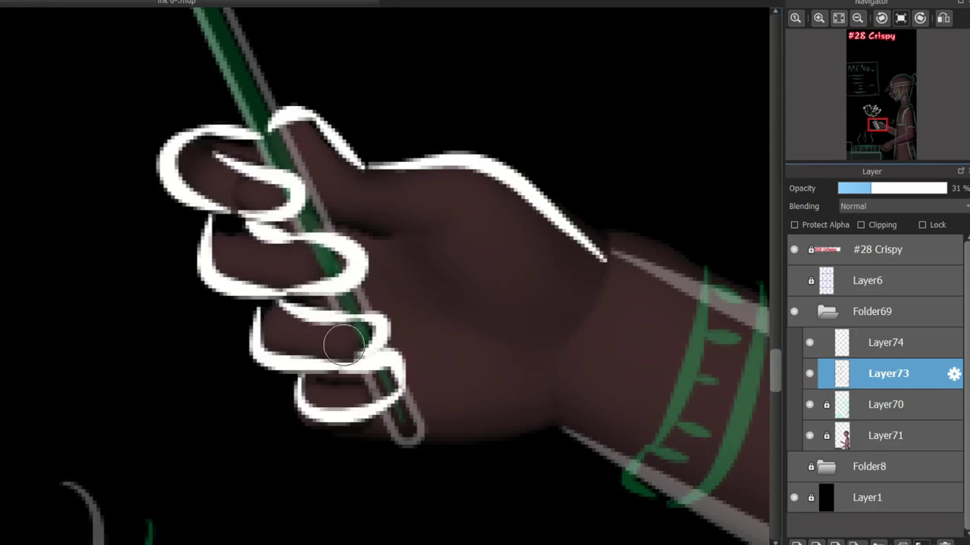
pyautogui.click(888, 343)
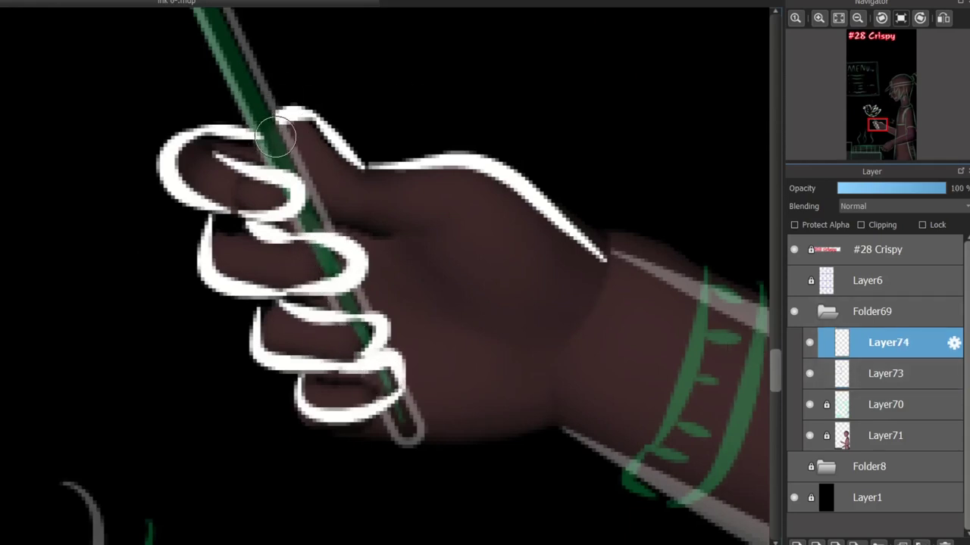
pyautogui.scroll(-2, 312, 212)
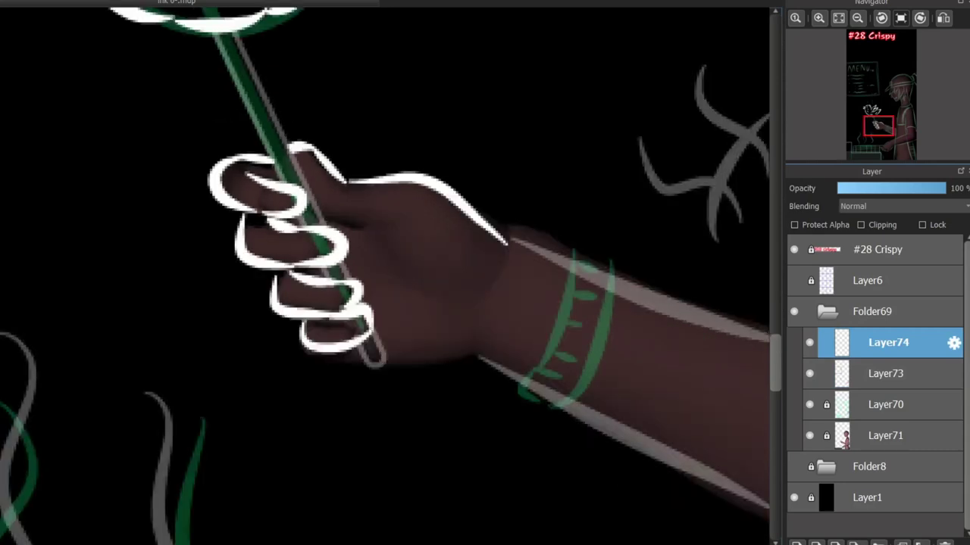
# Restore Layer73's opacity to 100% and hide sketch layers Layer70 and Layer71 to show the inks alone
pyautogui.click(839, 18)
pyautogui.click(886, 374)
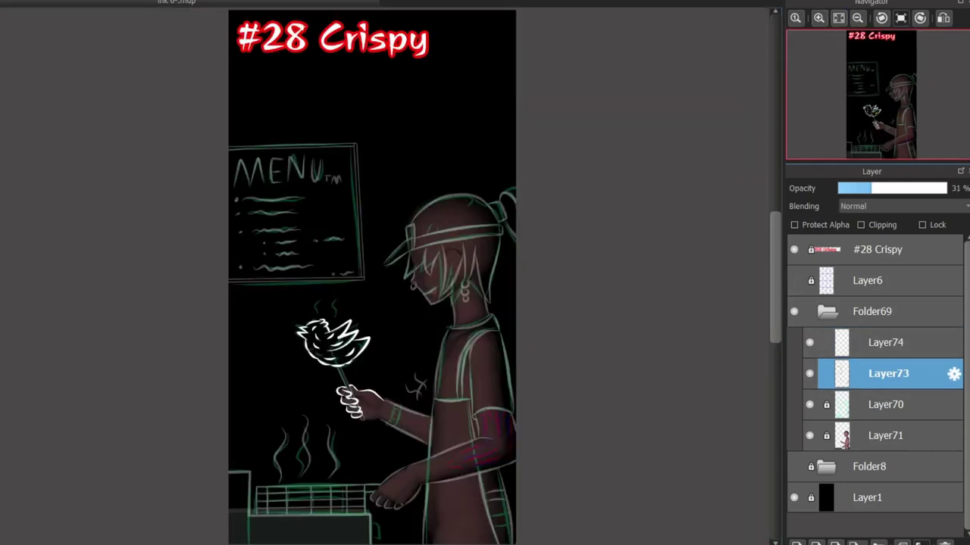
pyautogui.click(944, 188)
pyautogui.scroll(-2, 331, 487)
pyautogui.click(809, 404)
pyautogui.click(809, 436)
pyautogui.click(883, 139)
pyautogui.scroll(4, 323, 248)
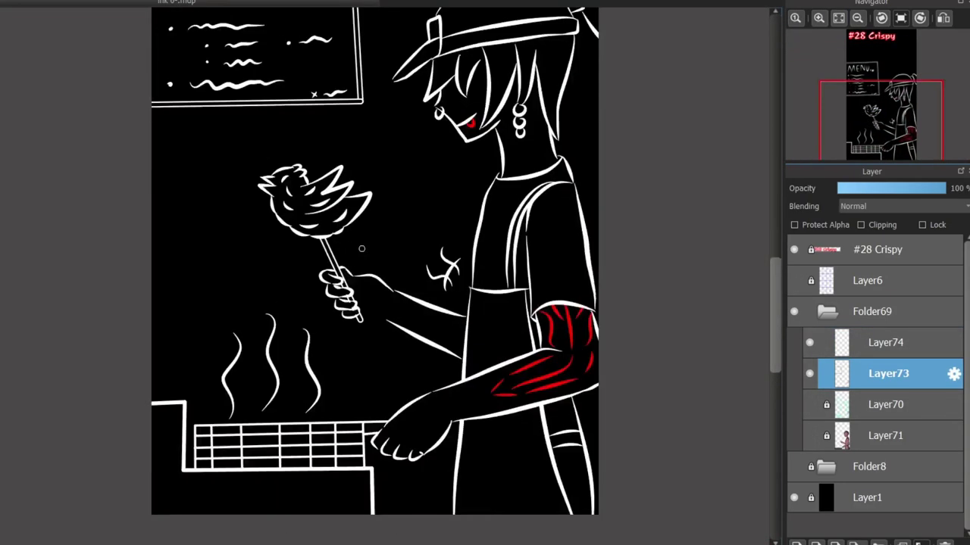
# Show colour sketch Layer71 again behind the raised hand, keep Layer70 hidden, and make Layer74 active
pyautogui.scroll(3, 346, 309)
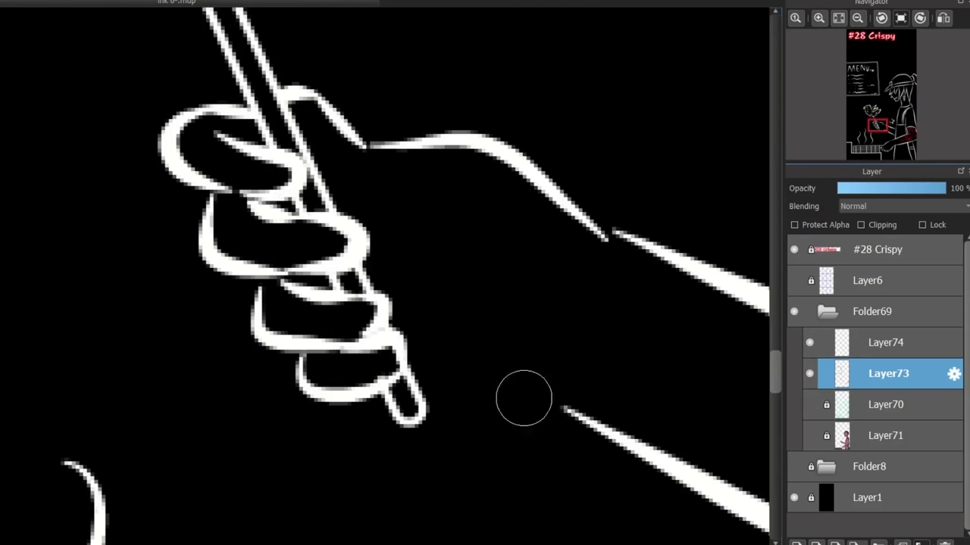
pyautogui.click(809, 404)
pyautogui.click(809, 405)
pyautogui.click(872, 435)
pyautogui.click(809, 435)
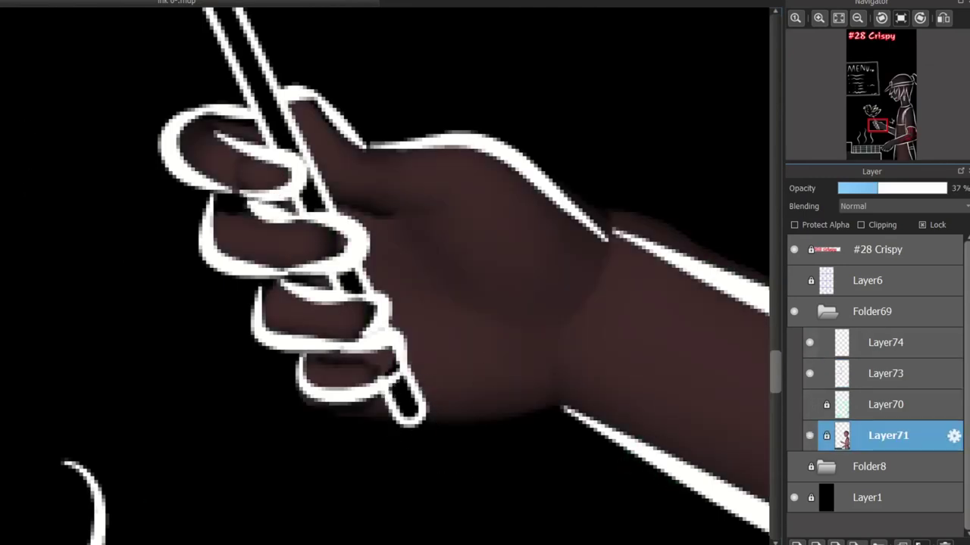
pyautogui.click(884, 343)
# Ink the lower edge of the palm with a white line from the skewer's end to the forearm line
pyautogui.moveTo(563, 410); pyautogui.dragTo(412, 426)
pyautogui.hotkey('ctrl', 'z')
pyautogui.moveTo(563, 409)
pyautogui.mouseDown()
pyautogui.moveTo(432, 379)
pyautogui.moveTo(557, 418)
pyautogui.moveTo(444, 384)
pyautogui.moveTo(511, 417)
pyautogui.moveTo(544, 418)
pyautogui.mouseUp()
pyautogui.hotkey('ctrl', 'z')
pyautogui.hotkey('ctrl', 'z')
pyautogui.hotkey('ctrl', 'z')
pyautogui.hotkey('ctrl', 'z')
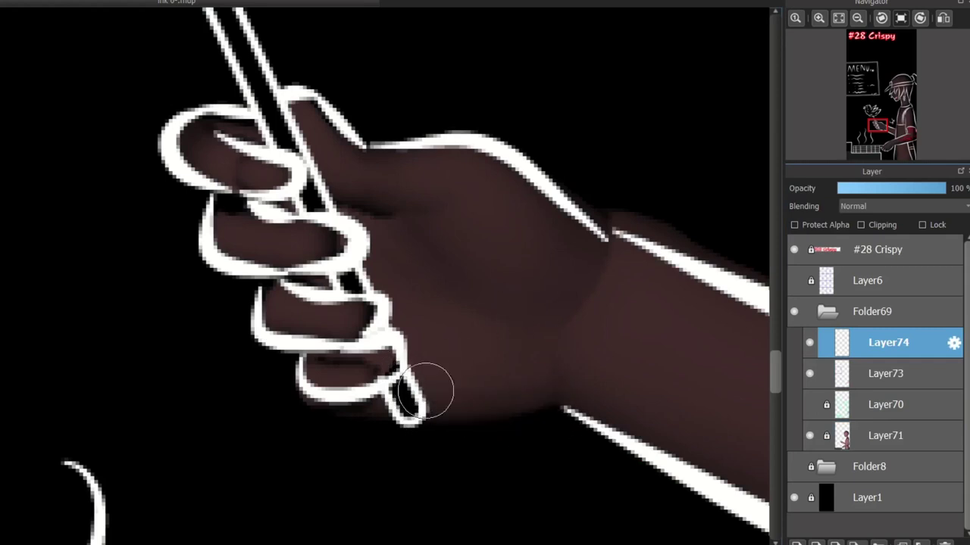
pyautogui.moveTo(425, 391); pyautogui.dragTo(564, 412)
# Add a small white thumbnail and a curved crease line beneath the thumb running into the palm
pyautogui.moveTo(376, 144)
pyautogui.mouseDown()
pyautogui.moveTo(305, 91)
pyautogui.moveTo(403, 141)
pyautogui.mouseUp()
pyautogui.hotkey('ctrl', 'z')
pyautogui.hotkey('ctrl', 'z')
pyautogui.moveTo(312, 105); pyautogui.dragTo(334, 132)
pyautogui.moveTo(343, 192); pyautogui.dragTo(429, 203)
pyautogui.hotkey('ctrl', 'z')
pyautogui.hotkey('ctrl', 'z')
pyautogui.moveTo(312, 172)
pyautogui.mouseDown()
pyautogui.moveTo(424, 211)
pyautogui.moveTo(430, 203)
pyautogui.mouseUp()
pyautogui.hotkey('ctrl', 'z')
pyautogui.hotkey('ctrl', 'z')
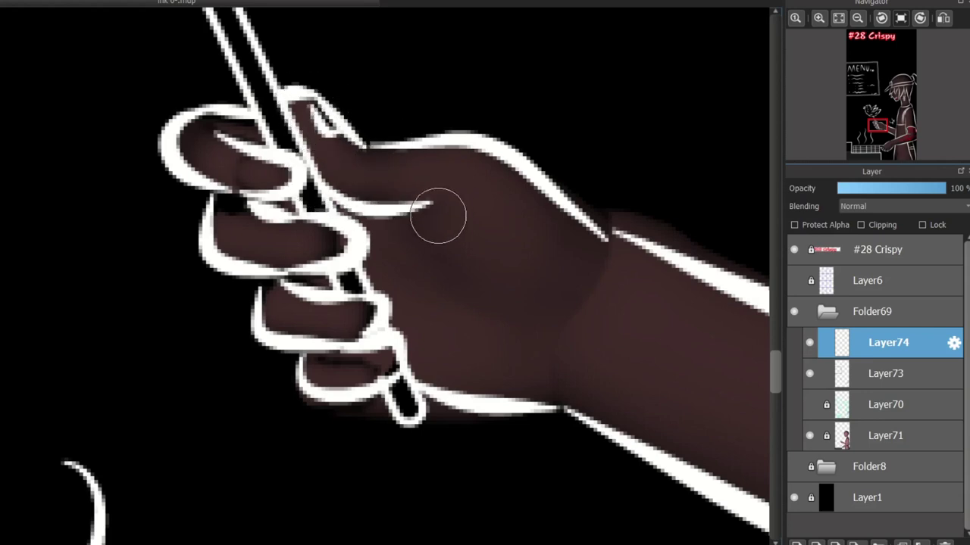
# Ink three short wavy white steam wisps rising above the roasted bird
pyautogui.scroll(-2, 406, 237)
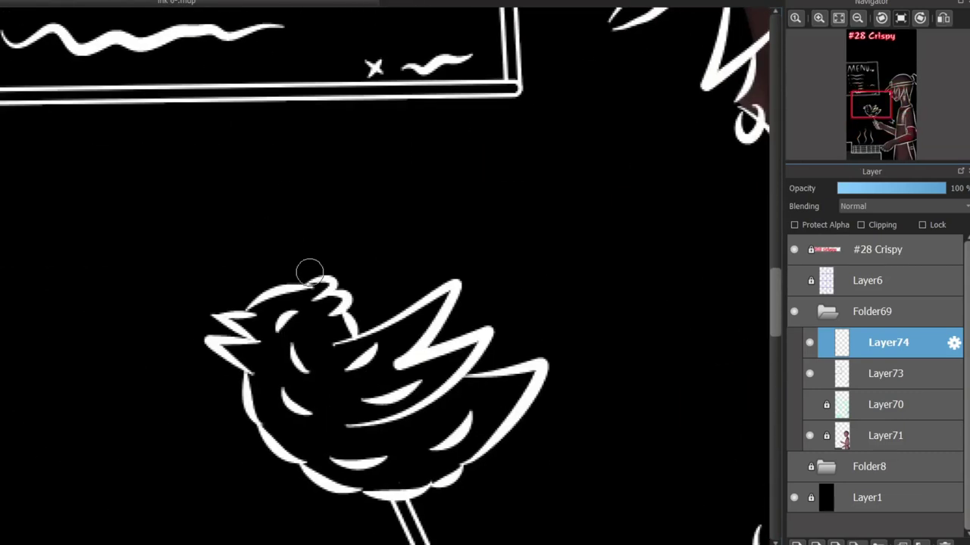
pyautogui.moveTo(282, 270); pyautogui.dragTo(287, 204)
pyautogui.moveTo(368, 268); pyautogui.dragTo(392, 198)
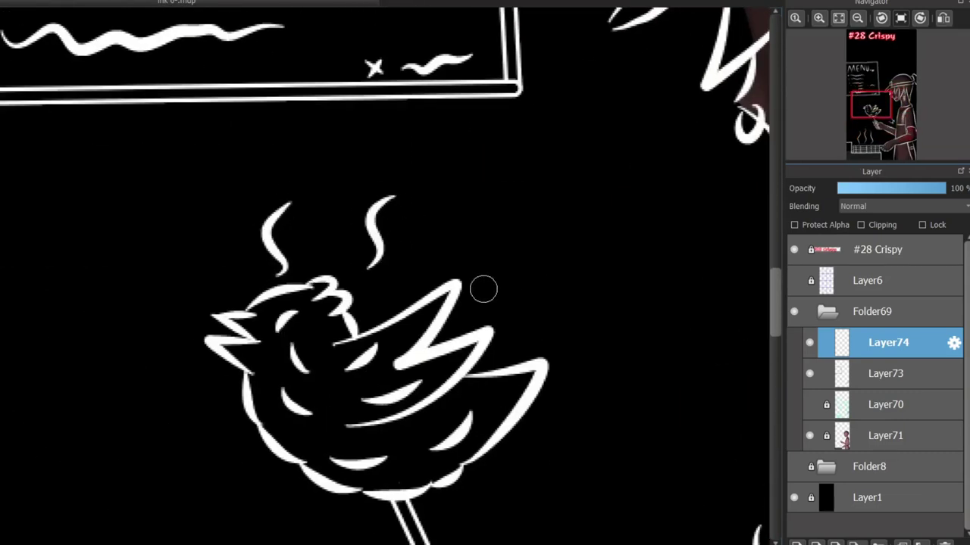
pyautogui.moveTo(484, 287); pyautogui.dragTo(515, 207)
# Hide Layer71 and ink a white feather-shaped pendant hanging from the cook's lowest earring ring
pyautogui.scroll(-2, 446, 230)
pyautogui.moveTo(882, 106)
pyautogui.mouseDown()
pyautogui.moveTo(886, 73)
pyautogui.moveTo(886, 142)
pyautogui.moveTo(887, 115)
pyautogui.mouseUp()
pyautogui.click(809, 436)
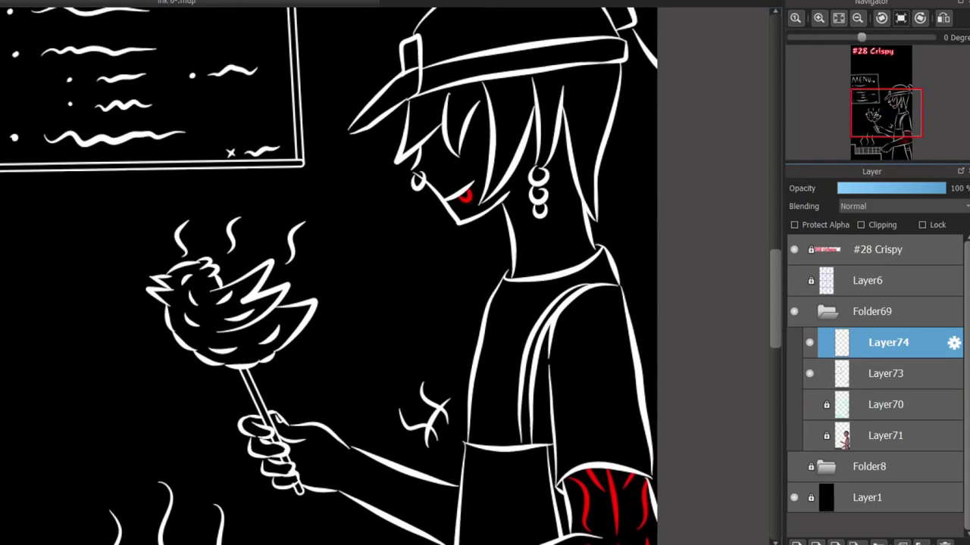
pyautogui.scroll(2, 529, 218)
pyautogui.moveTo(552, 220); pyautogui.dragTo(551, 250)
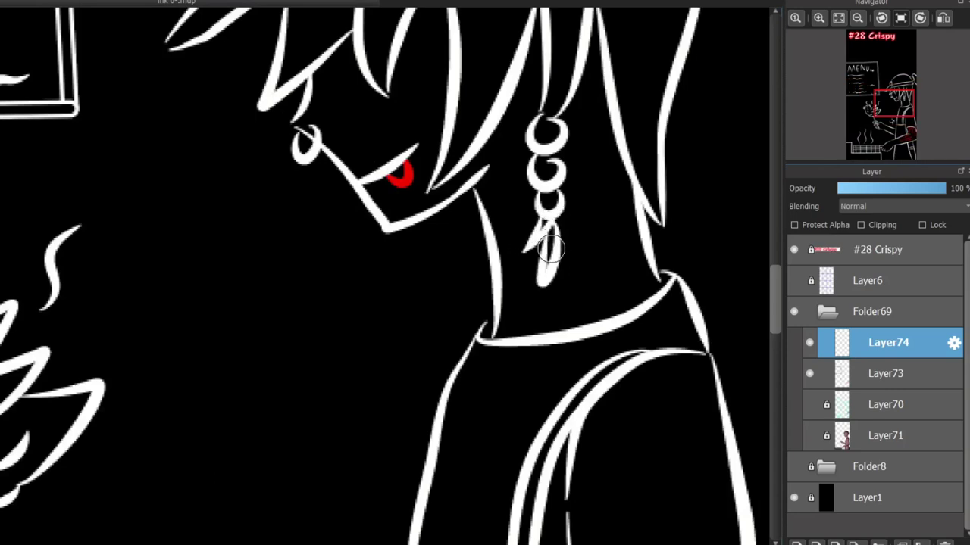
pyautogui.moveTo(892, 108)
pyautogui.mouseDown()
pyautogui.moveTo(896, 99)
pyautogui.moveTo(871, 123)
pyautogui.moveTo(896, 93)
pyautogui.moveTo(880, 107)
pyautogui.mouseUp()
pyautogui.scroll(-3, 482, 251)
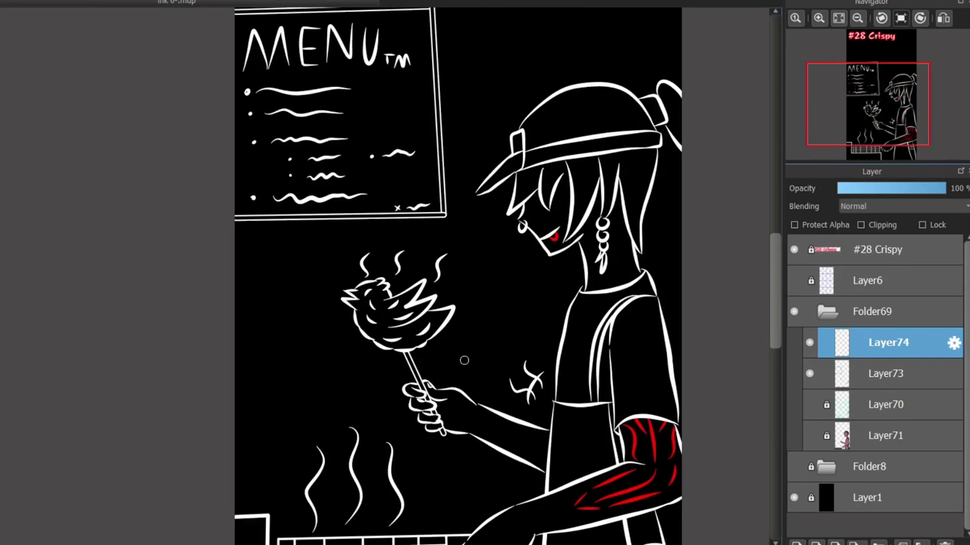